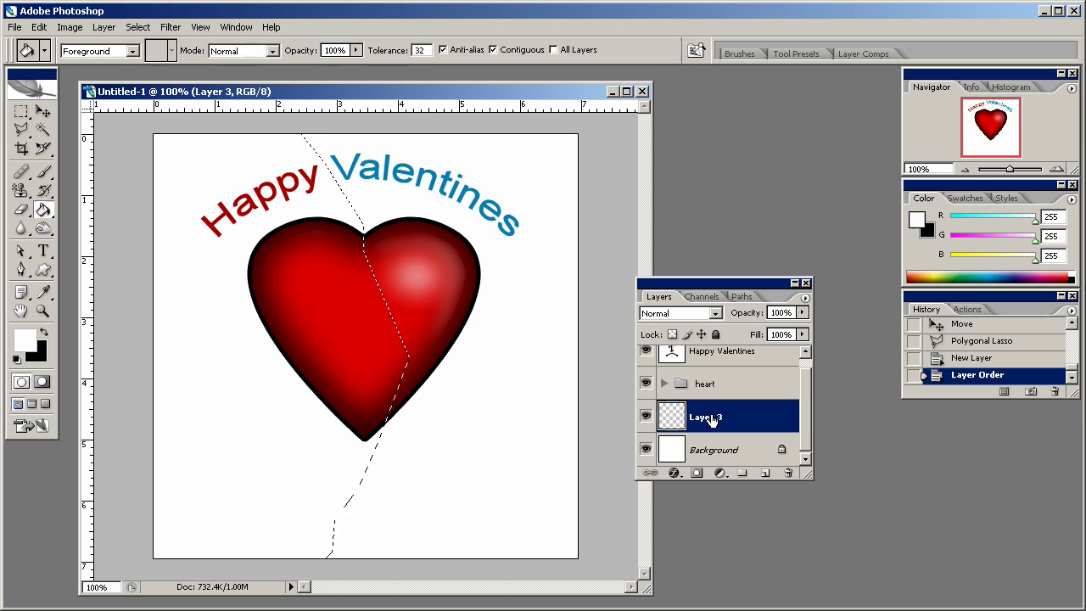
# - Fill the left side of the Background layer with the heart's sampled red
pyautogui.click(705, 448)
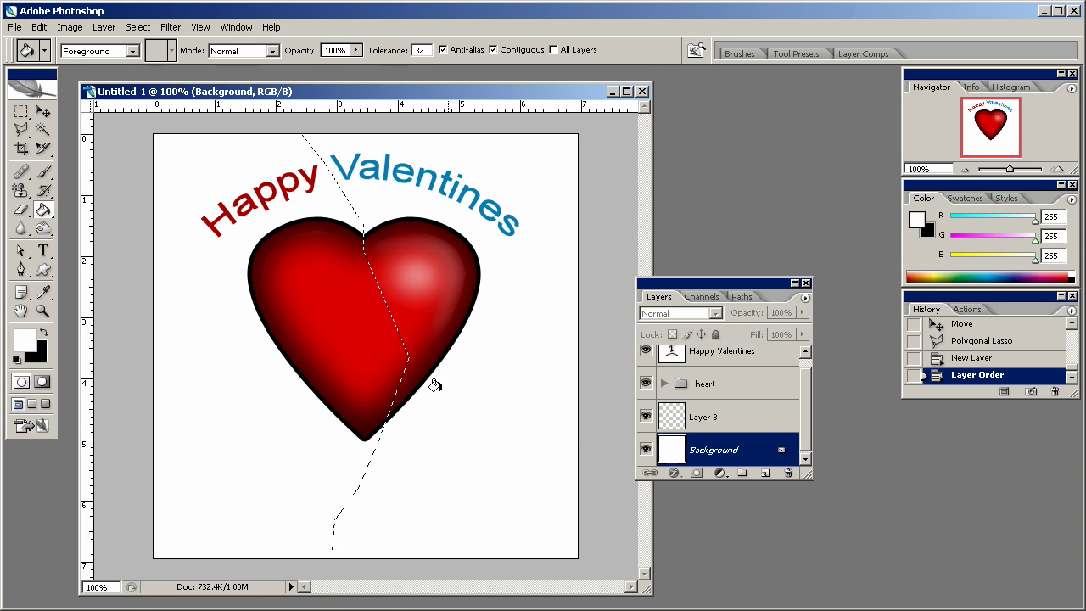
pyautogui.keyDown('alt'); pyautogui.click(322, 298); pyautogui.keyUp('alt')
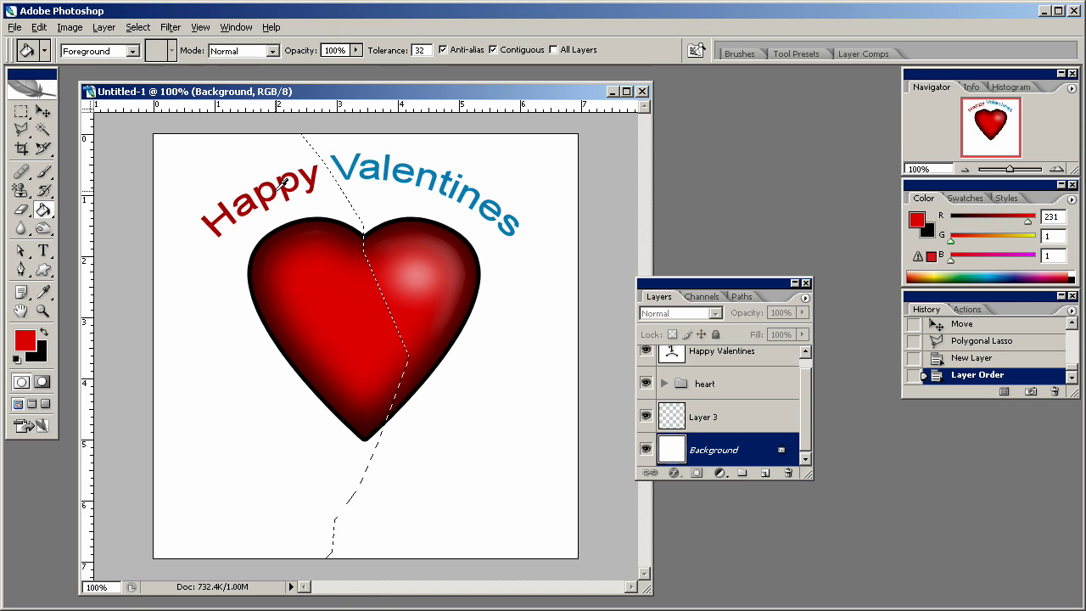
pyautogui.click(212, 382)
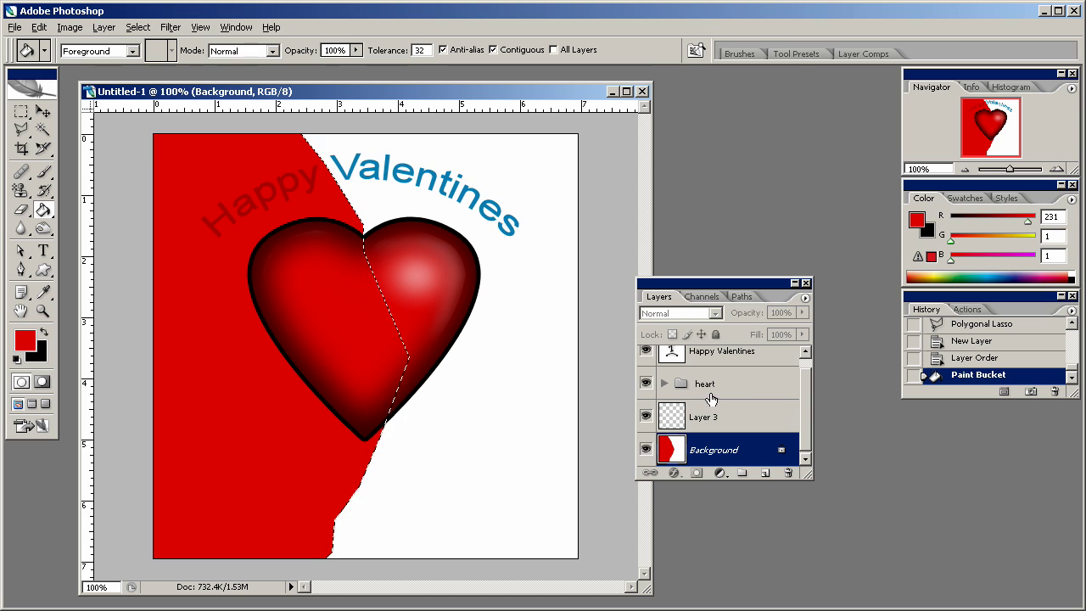
# - Invert the selection, fill Layer 3's right-hand area with sampled blue (20, 135, 189), and deselect
pyautogui.click(665, 418)
pyautogui.hotkey('ctrl', 'shift', 'i')
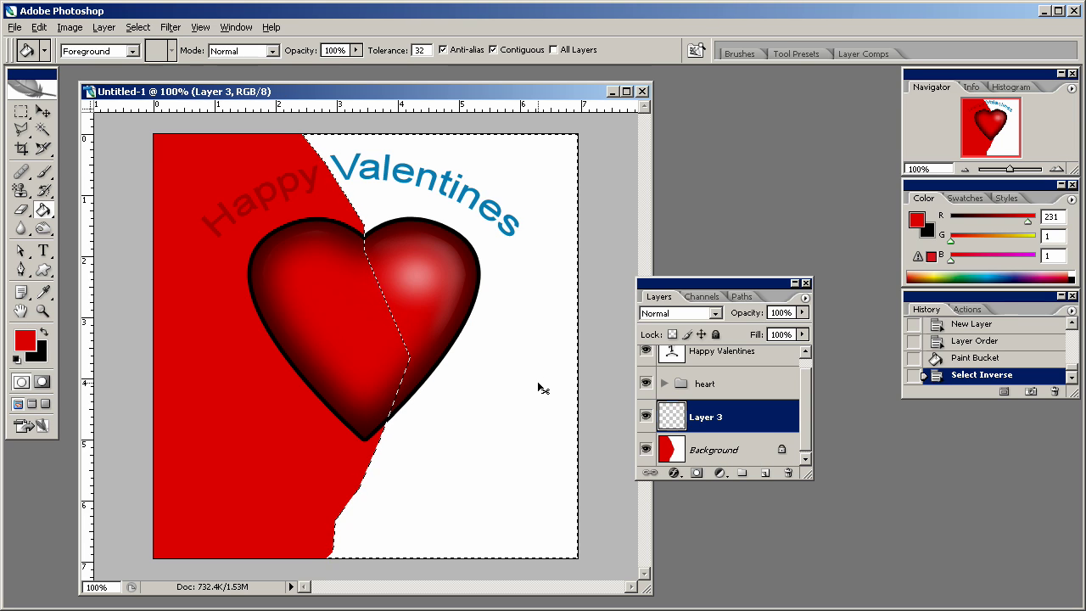
pyautogui.keyDown('alt'); pyautogui.click(390, 161); pyautogui.keyUp('alt')
pyautogui.click(371, 197)
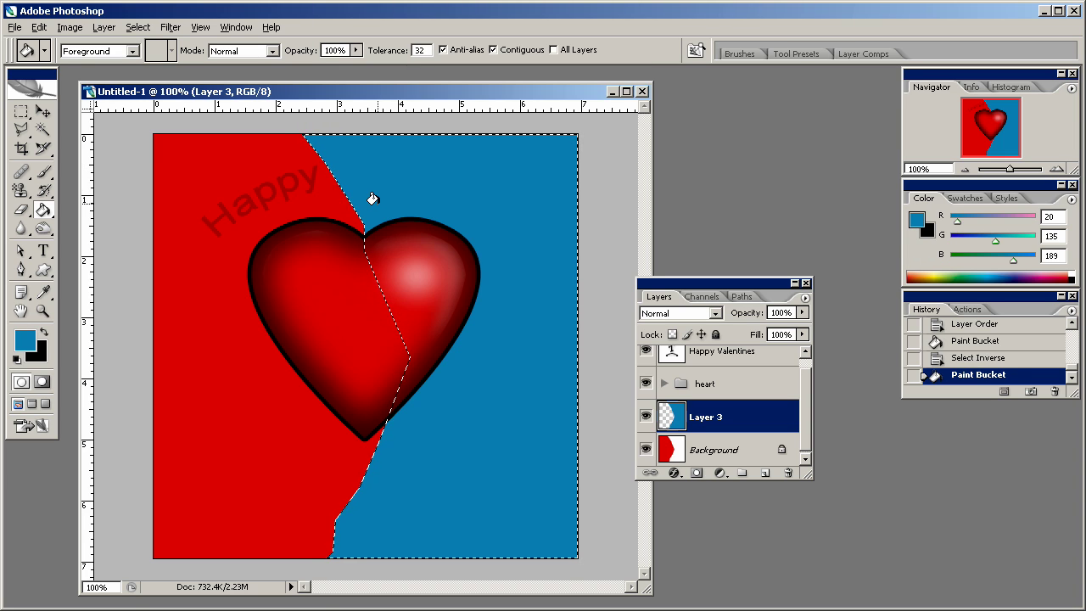
pyautogui.hotkey('ctrl', 'd')
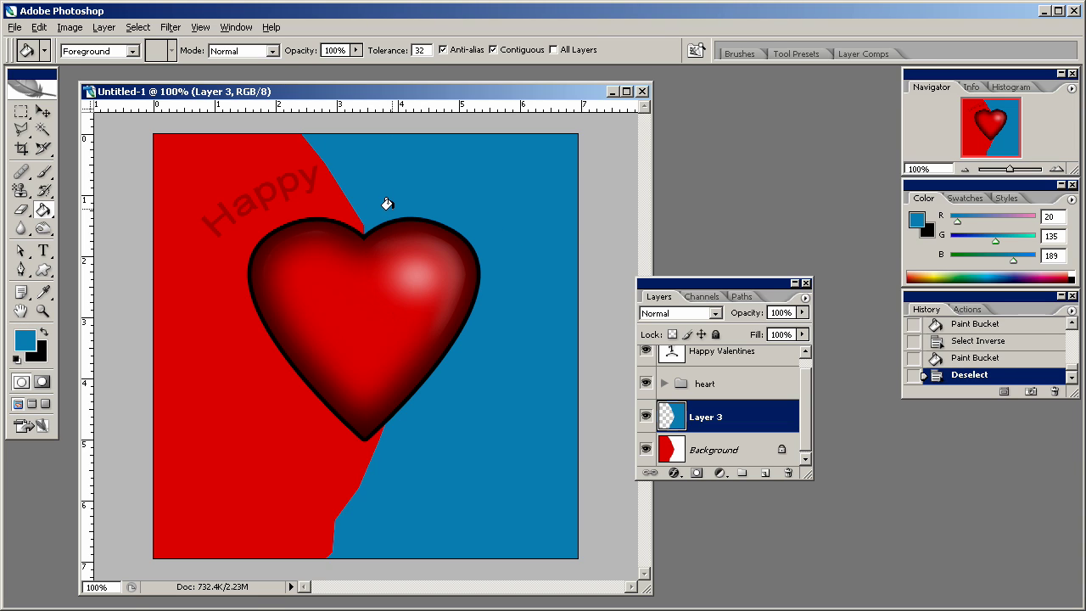
# - Free-transform the heart group onto the dividing line, tilted about 15° and scaled to roughly 60%
pyautogui.scroll(1, 738, 412)
pyautogui.click(695, 397)
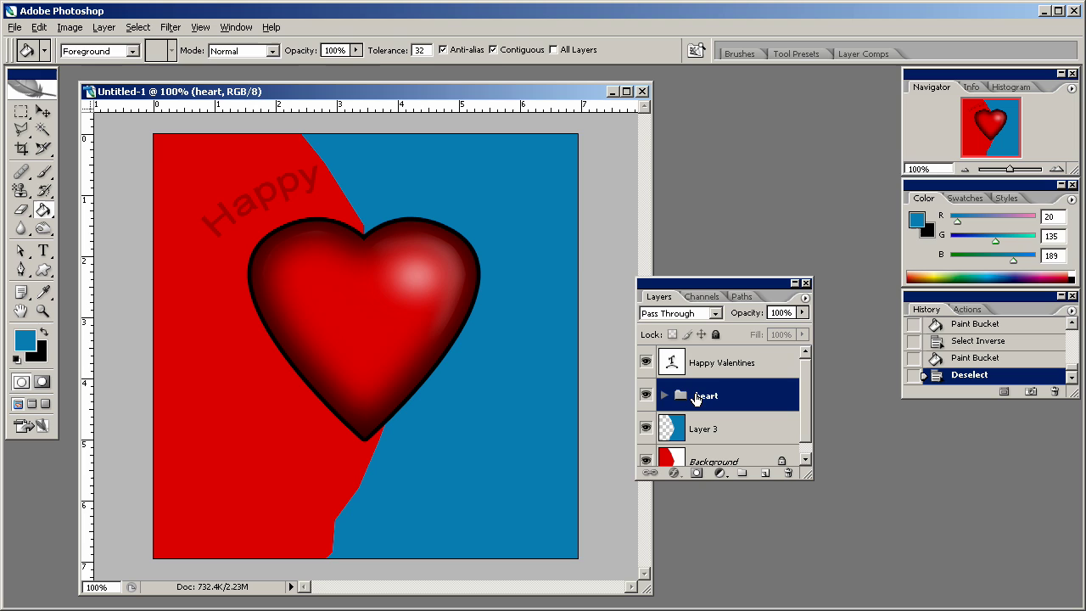
pyautogui.hotkey('ctrl', 't')
pyautogui.moveTo(409, 299); pyautogui.dragTo(428, 331)
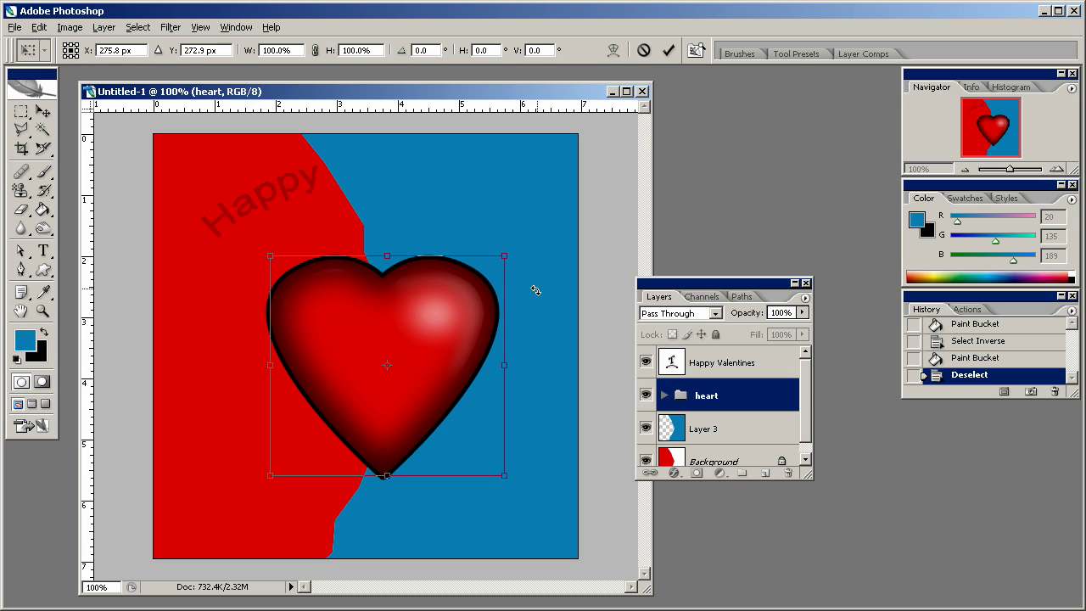
pyautogui.moveTo(535, 290); pyautogui.dragTo(528, 281)
pyautogui.moveTo(527, 446); pyautogui.dragTo(497, 419)
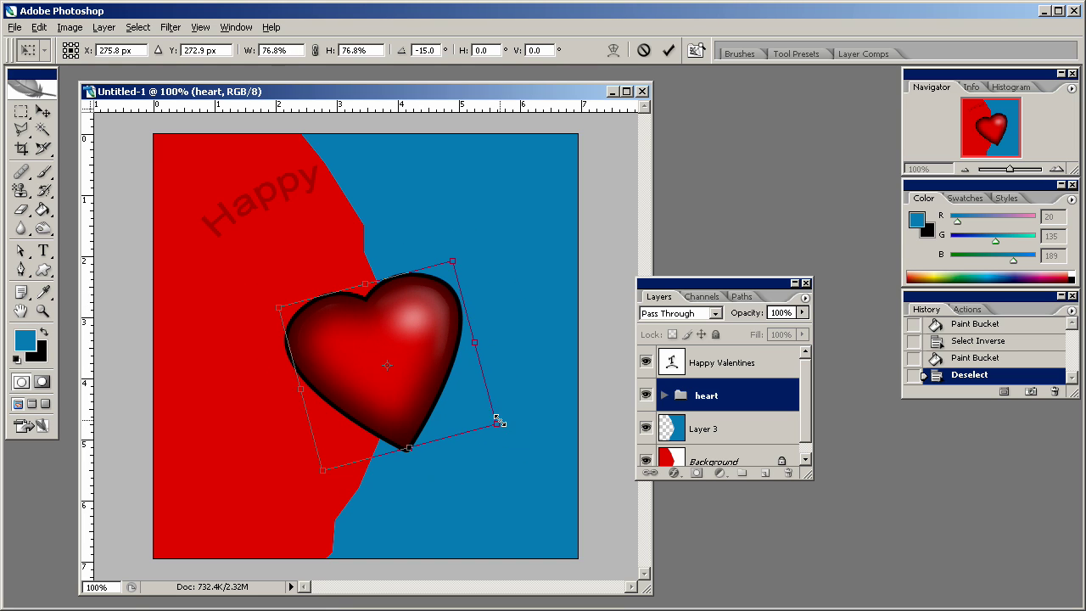
pyautogui.moveTo(416, 368); pyautogui.dragTo(420, 339)
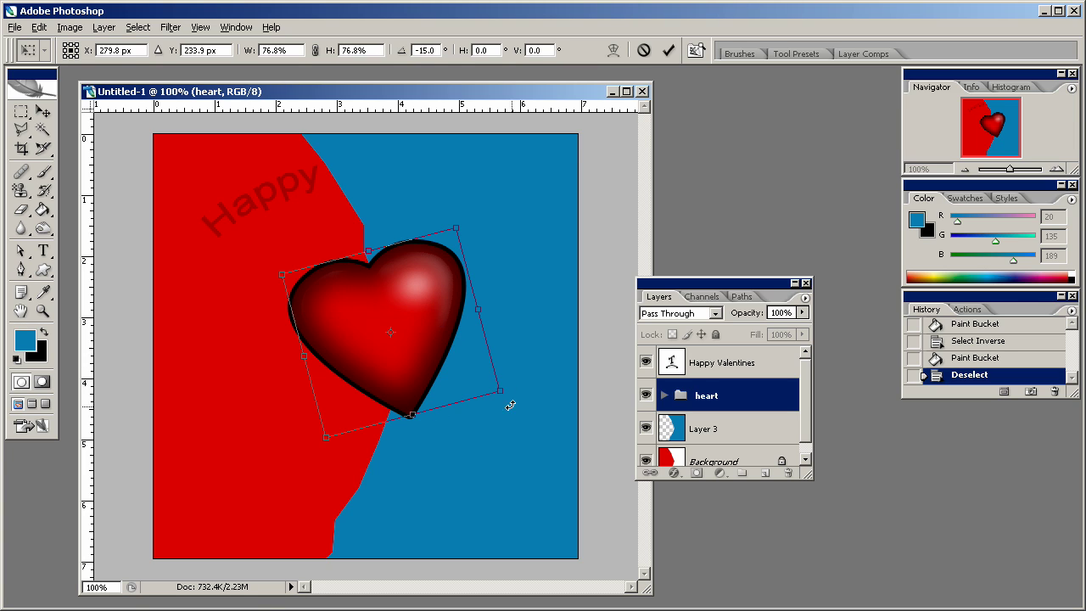
pyautogui.moveTo(501, 395); pyautogui.dragTo(473, 385)
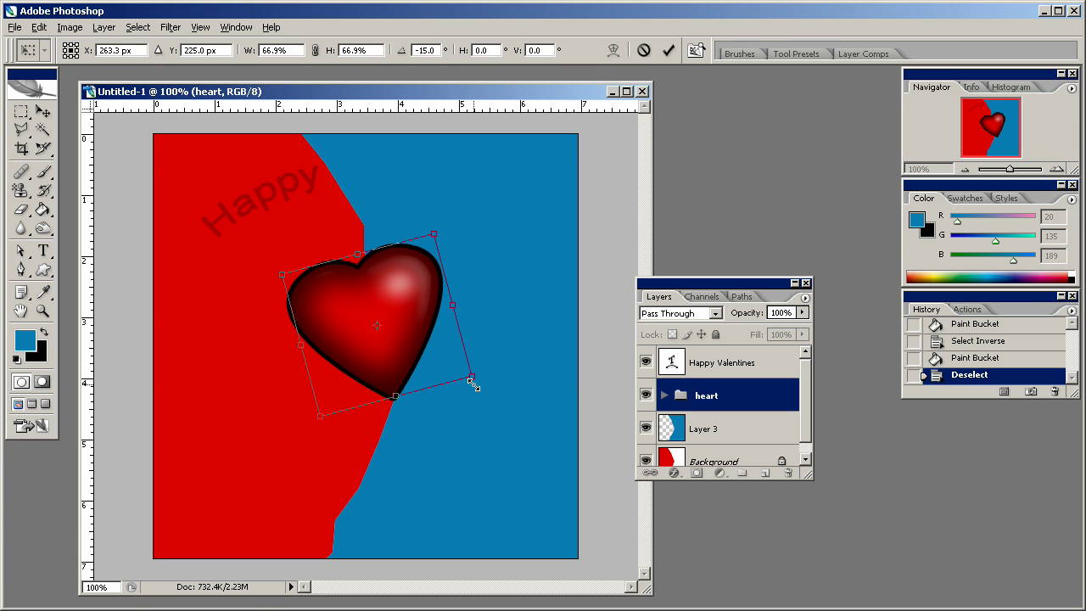
pyautogui.moveTo(397, 335); pyautogui.dragTo(409, 340)
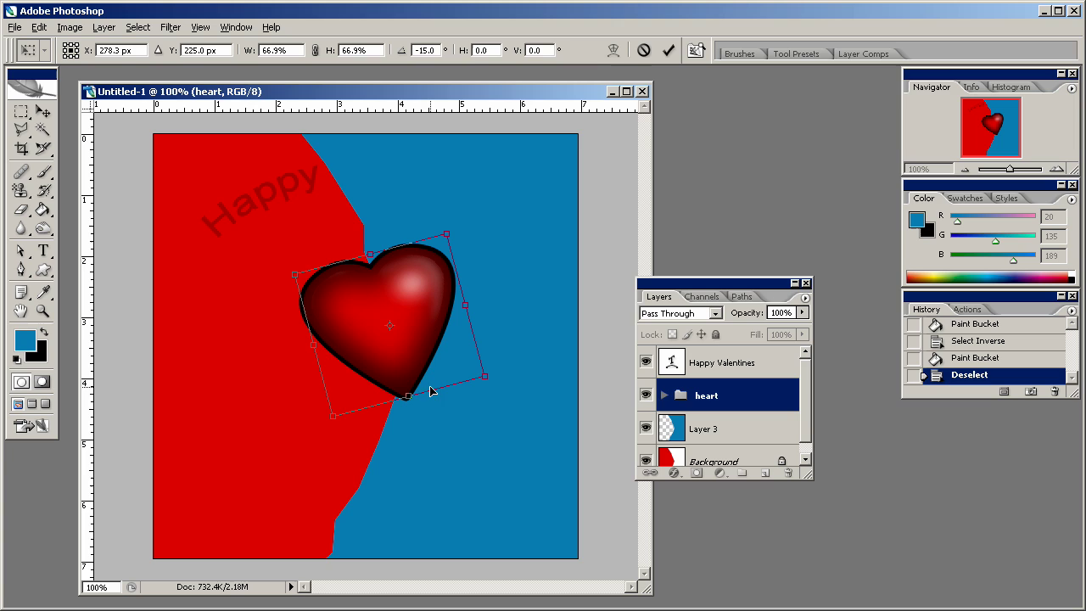
pyautogui.moveTo(408, 396); pyautogui.dragTo(403, 379)
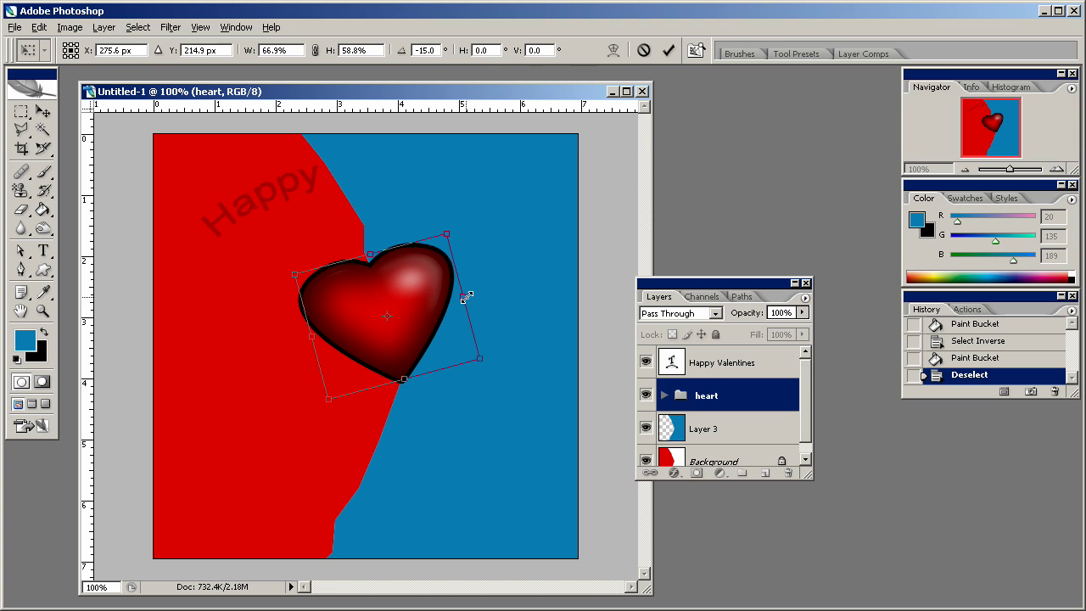
pyautogui.moveTo(464, 301); pyautogui.dragTo(421, 304)
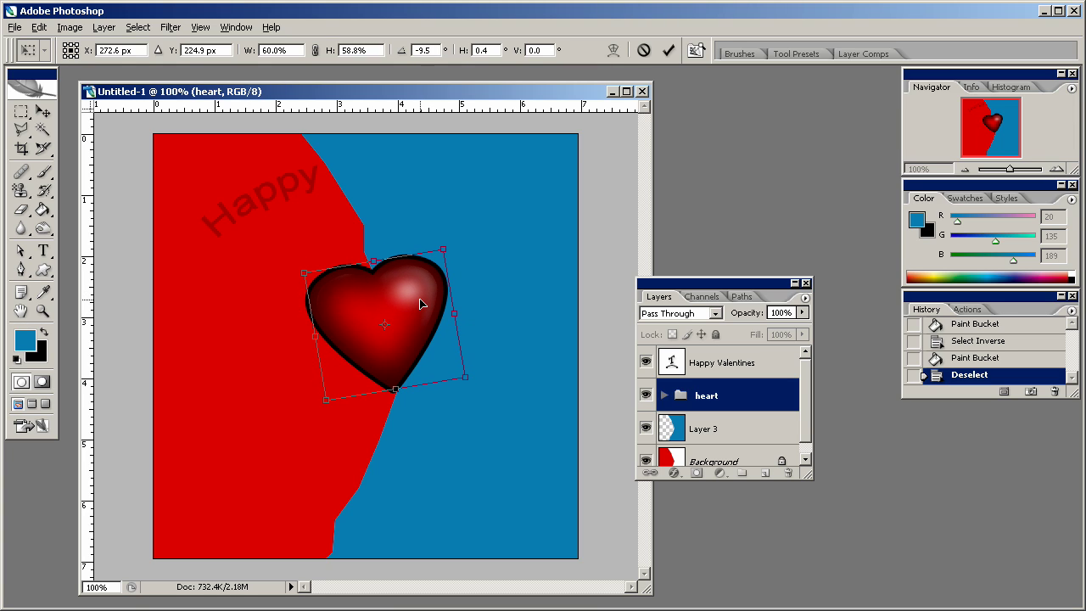
pyautogui.press('Return')
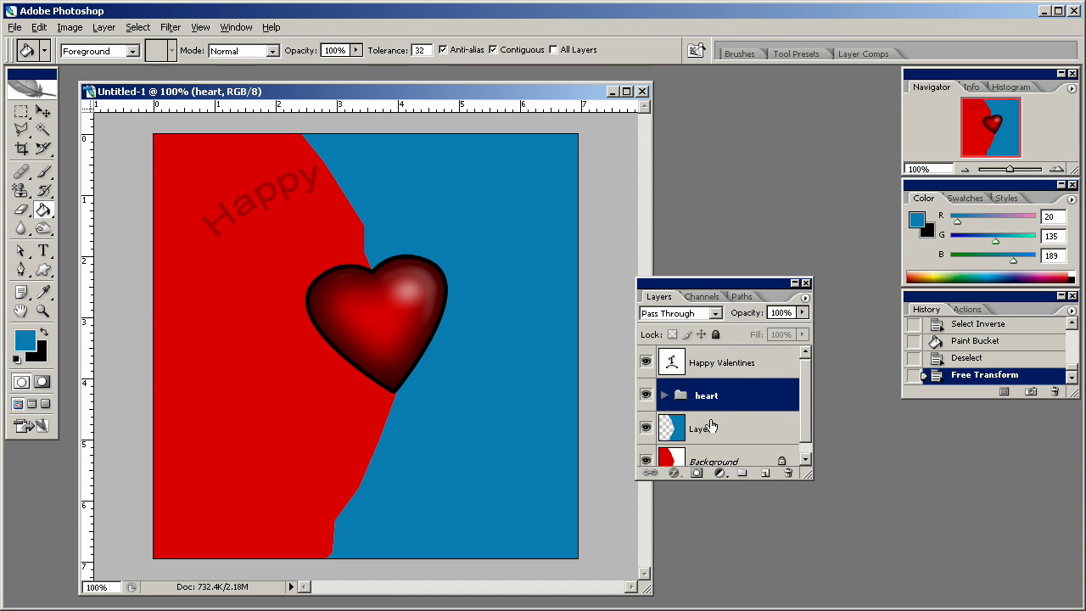
# - Reduce the heart Shape 1 stroke to 3 px and add a drop shadow (75% opacity, 5 px distance and size)
pyautogui.click(664, 395)
pyautogui.scroll(-3, 724, 418)
pyautogui.click(775, 425)
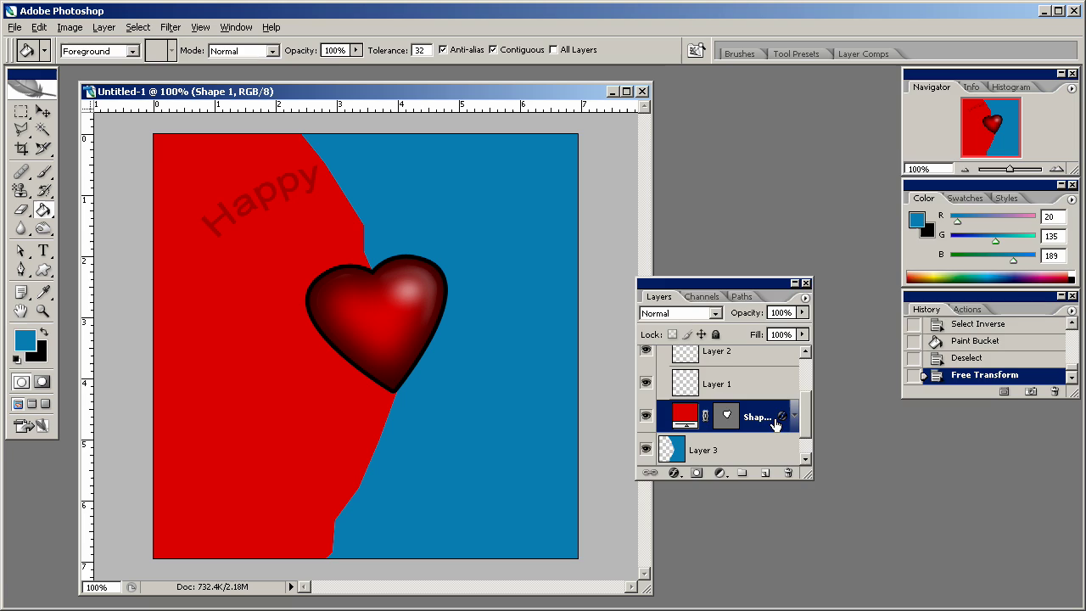
pyautogui.doubleClick(775, 425)
pyautogui.click(573, 436)
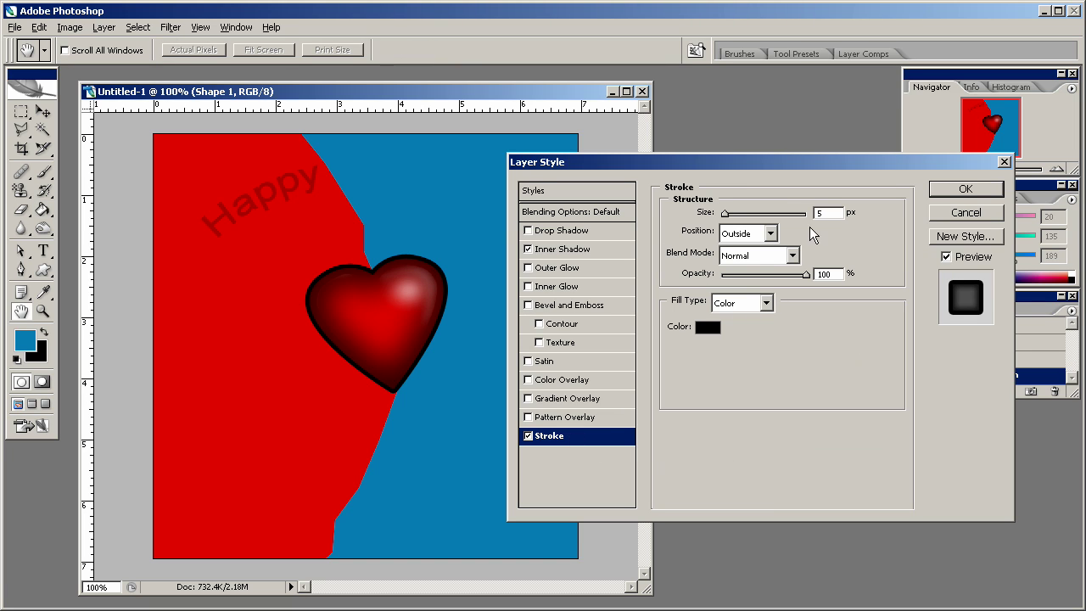
pyautogui.press('Down')
pyautogui.press('Down')
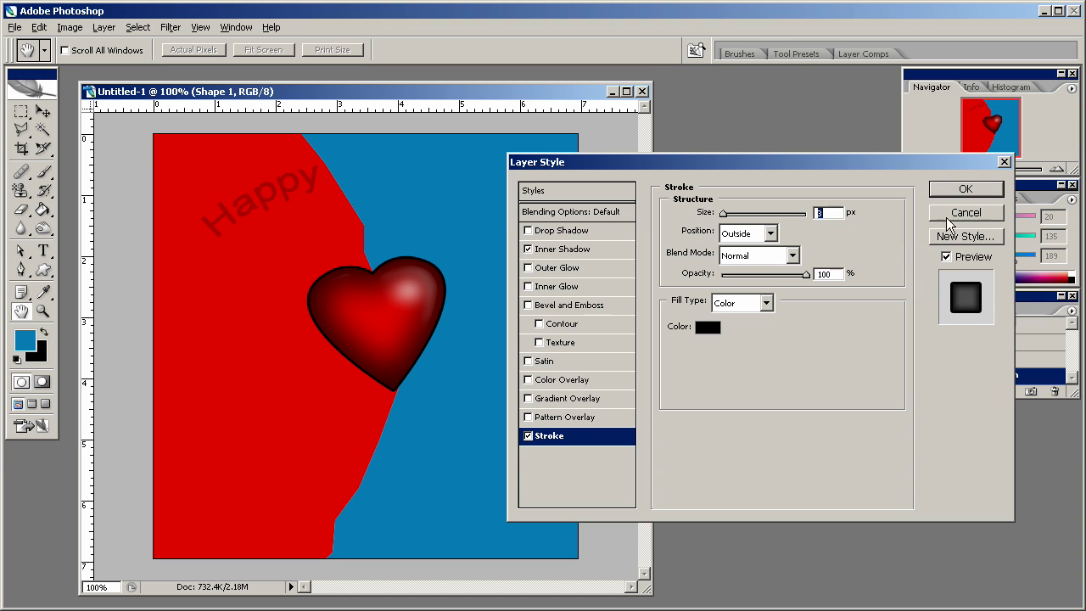
pyautogui.moveTo(985, 190); pyautogui.dragTo(678, 195)
pyautogui.click(547, 231)
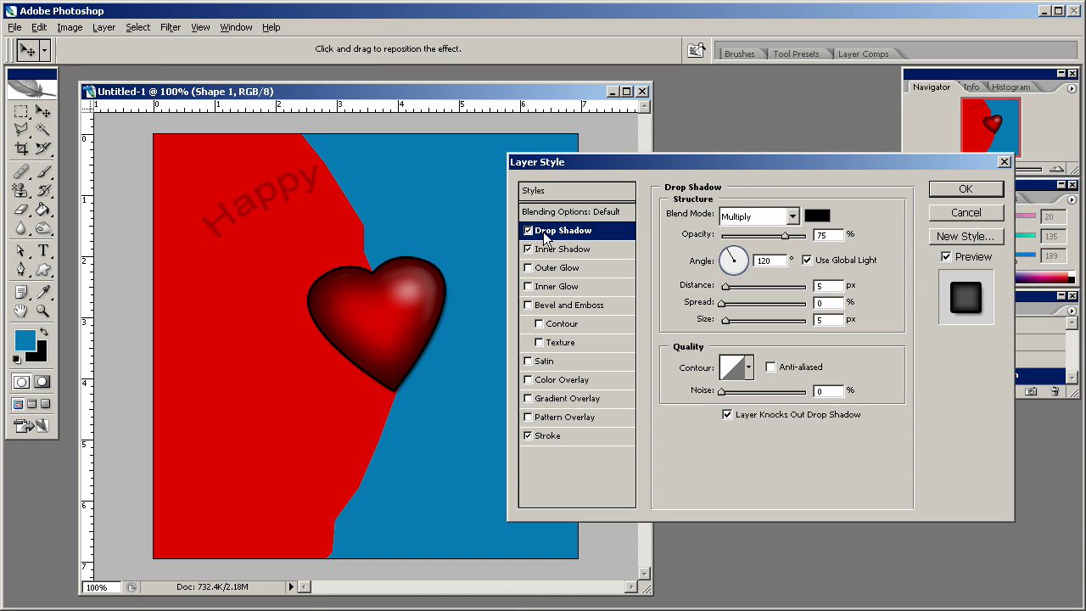
pyautogui.click(965, 189)
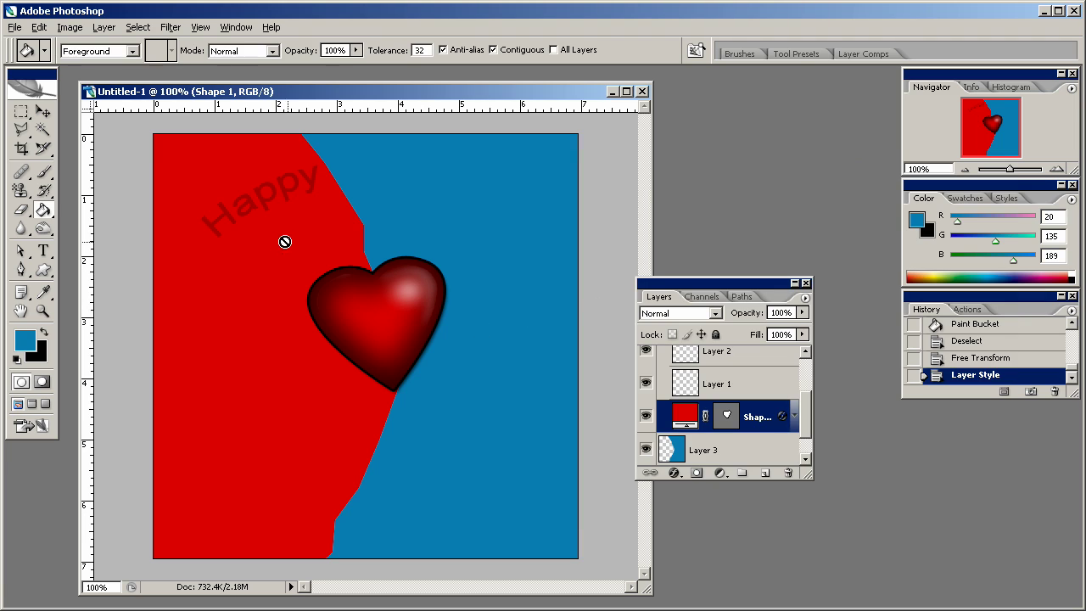
pyautogui.scroll(2, 719, 399)
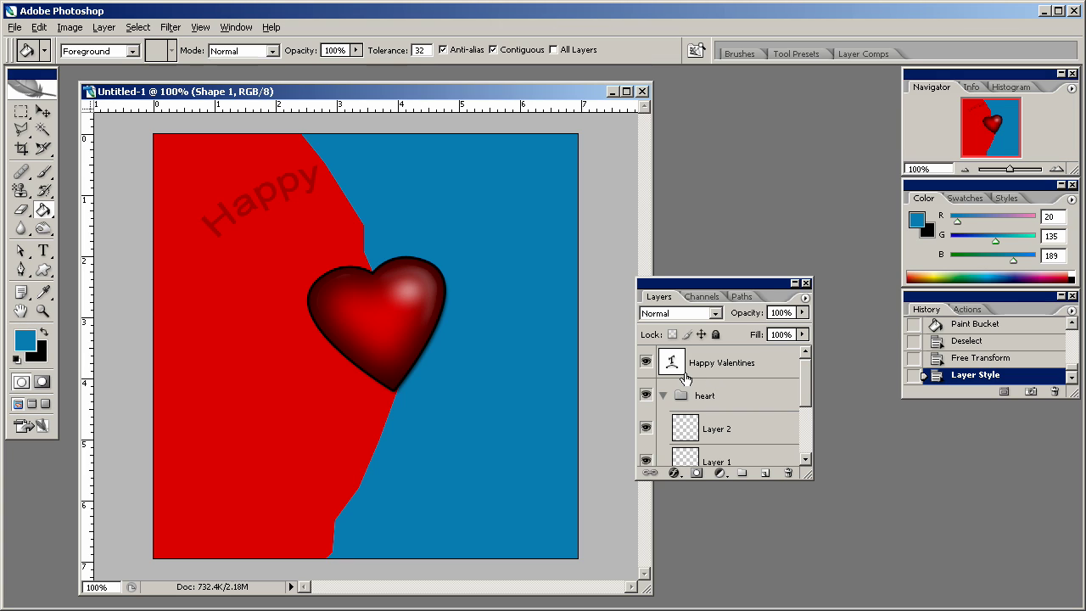
# - Add a white stroke and a drop shadow to the 'Happy Valentines' text layer
pyautogui.click(725, 368)
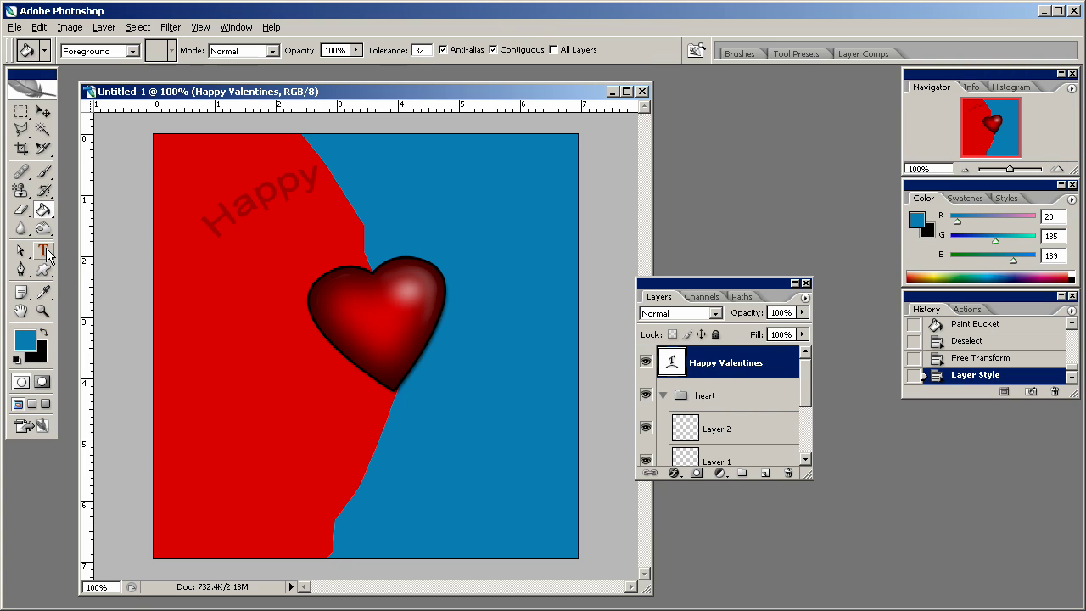
pyautogui.doubleClick(776, 366)
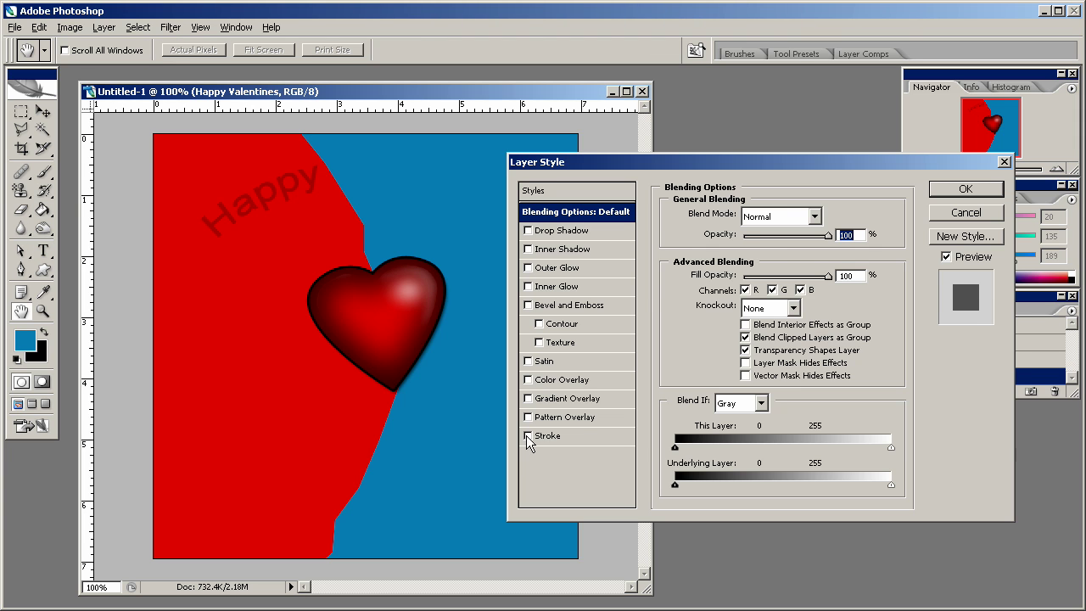
pyautogui.click(555, 439)
pyautogui.click(707, 327)
pyautogui.click(300, 336)
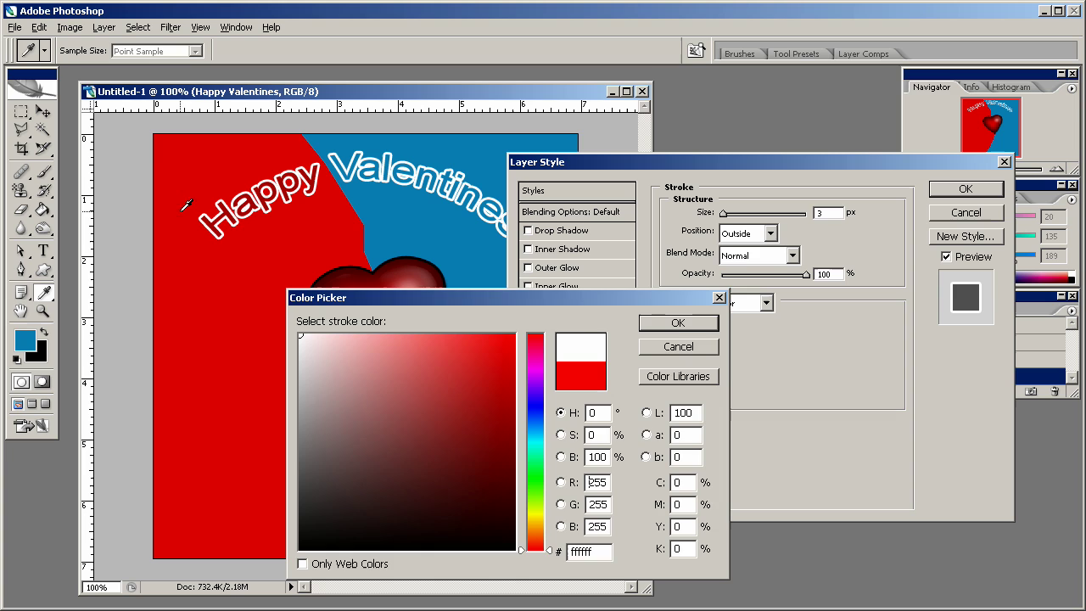
pyautogui.click(677, 323)
pyautogui.doubleClick(826, 213)
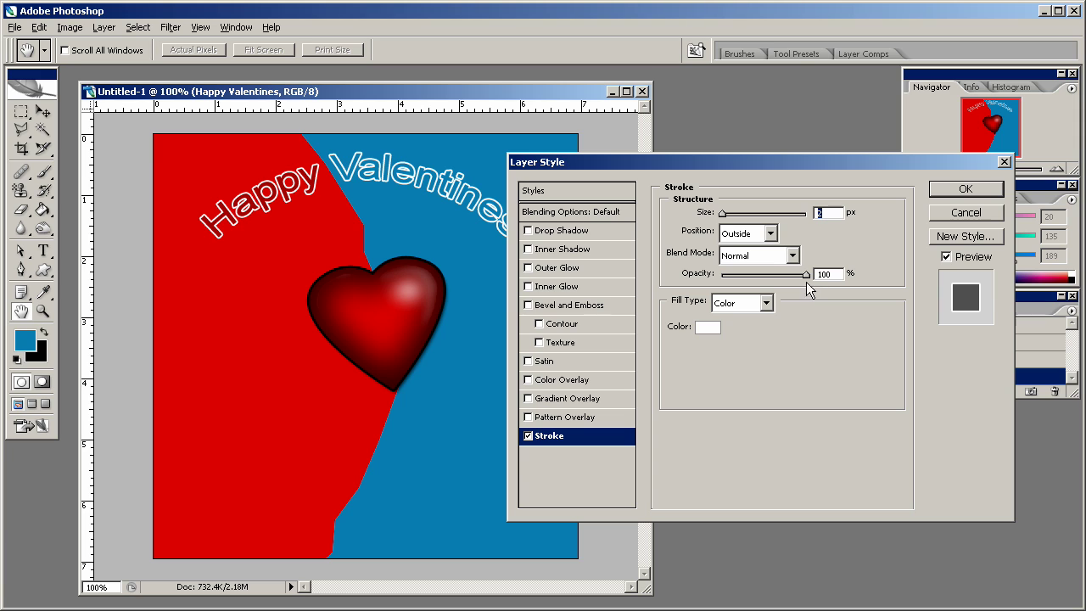
pyautogui.click(547, 233)
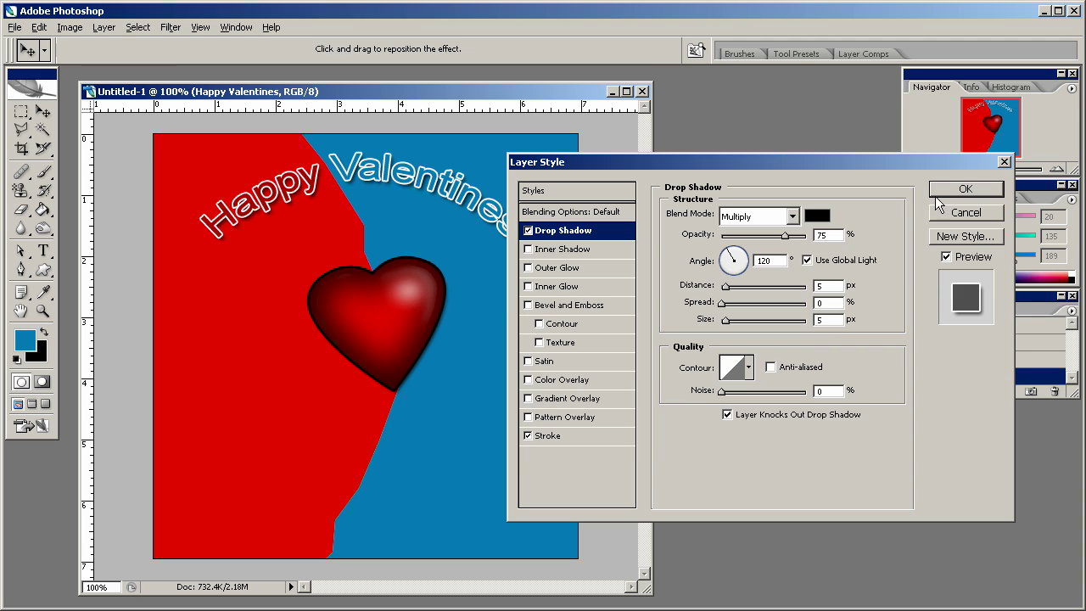
pyautogui.click(964, 188)
# - Give Layer 3 a drop shadow and a black 1 px stroke
pyautogui.click(751, 437)
pyautogui.scroll(-2, 701, 445)
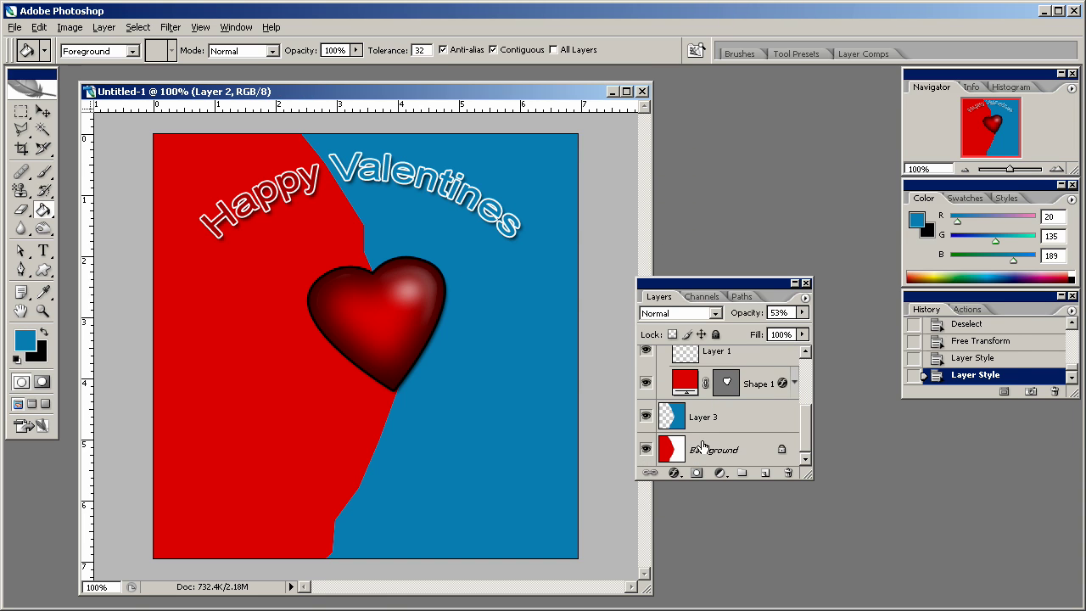
pyautogui.click(702, 445)
pyautogui.doubleClick(735, 414)
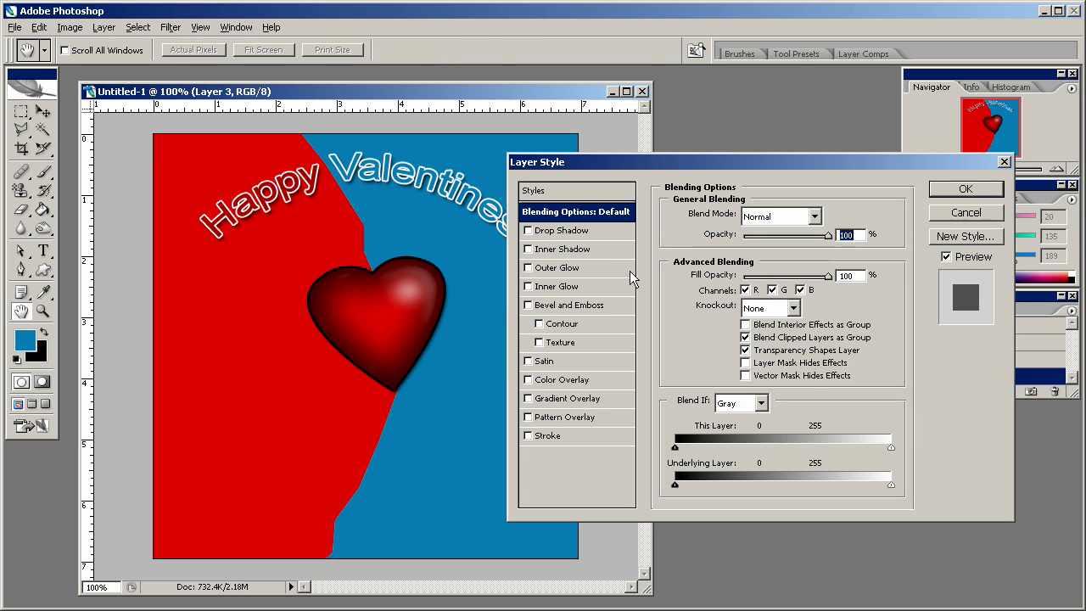
pyautogui.click(545, 236)
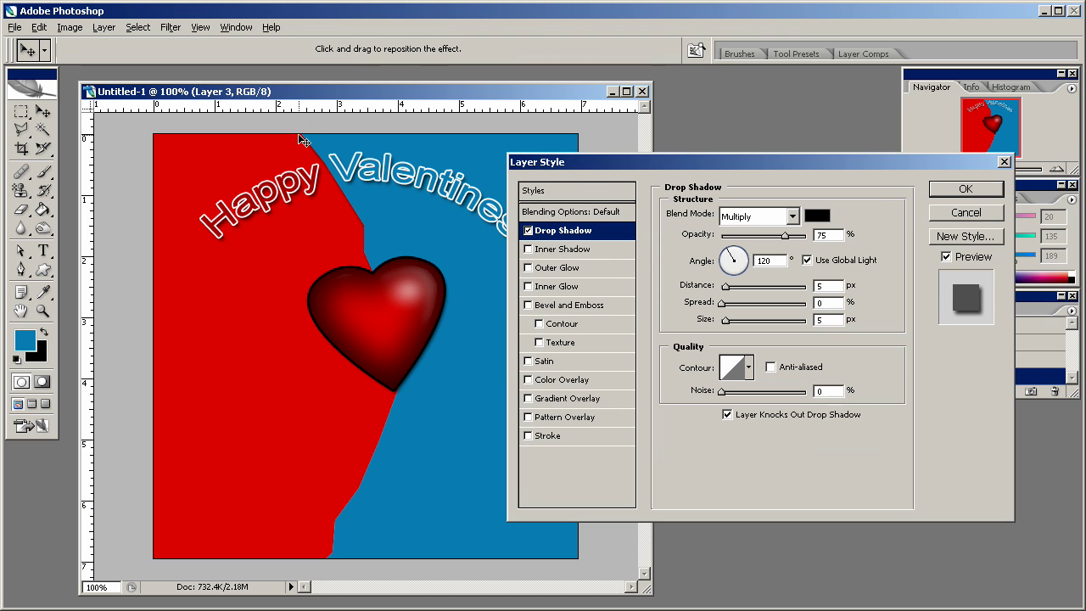
pyautogui.click(547, 435)
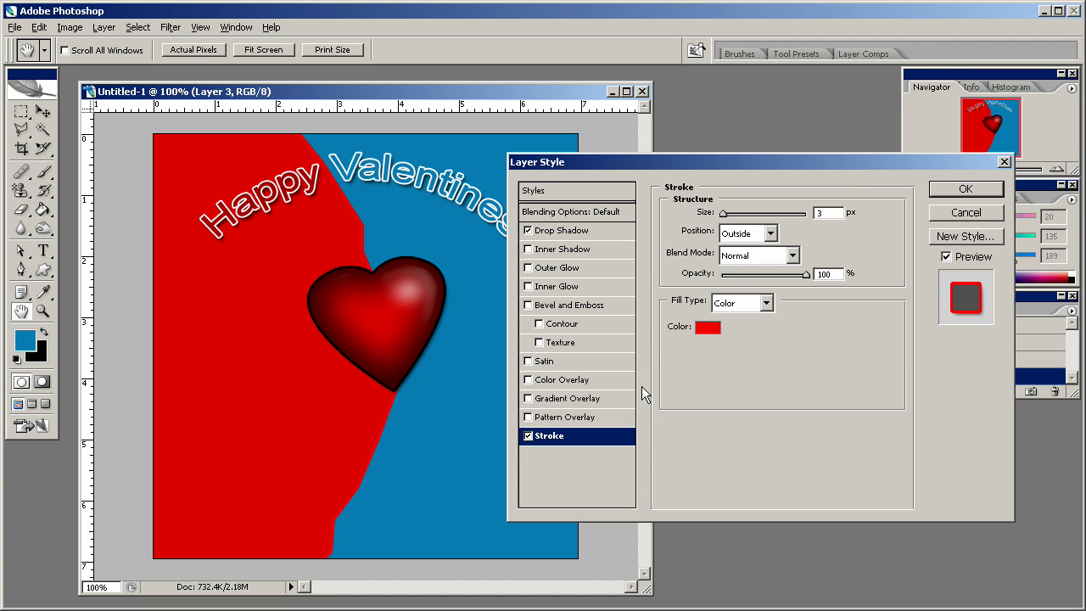
pyautogui.click(707, 327)
pyautogui.click(514, 549)
pyautogui.click(671, 328)
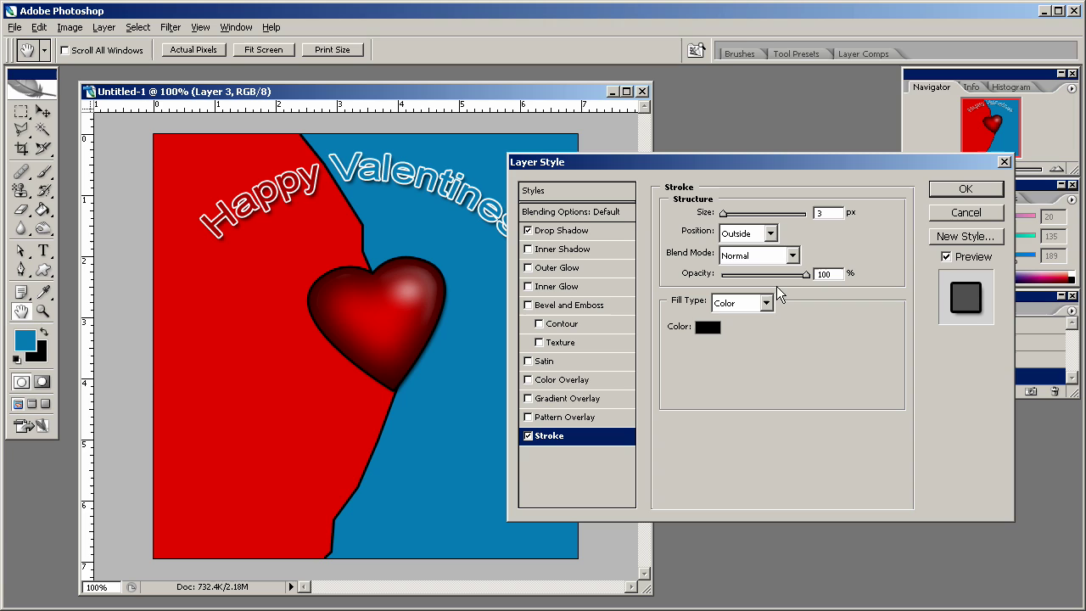
pyautogui.doubleClick(827, 213)
pyautogui.write('1')
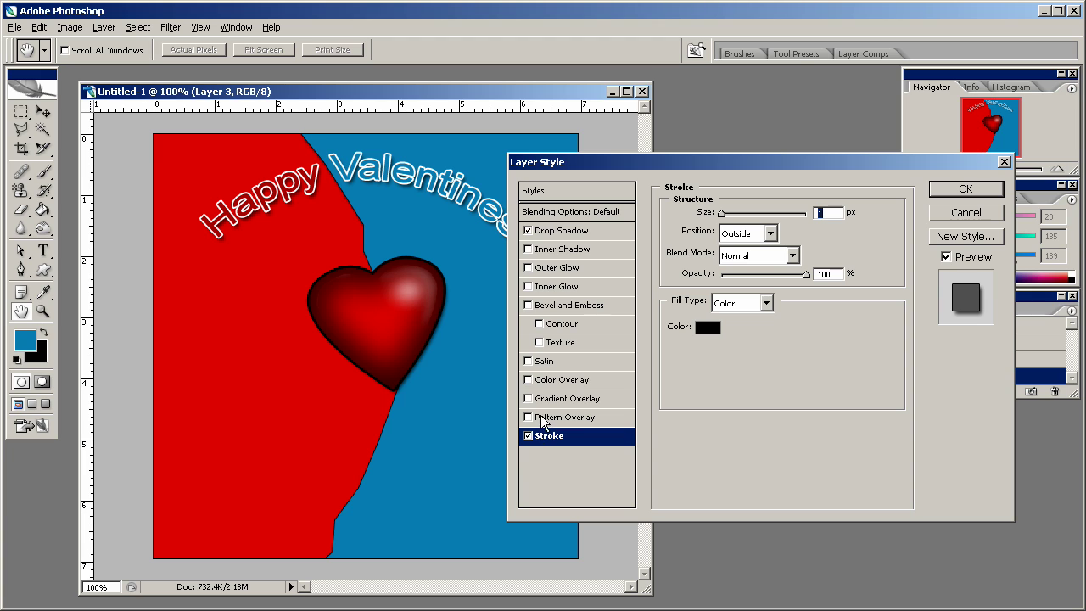
# - Add a red Color Overlay at about 41% opacity so the blue turns purple
pyautogui.click(544, 383)
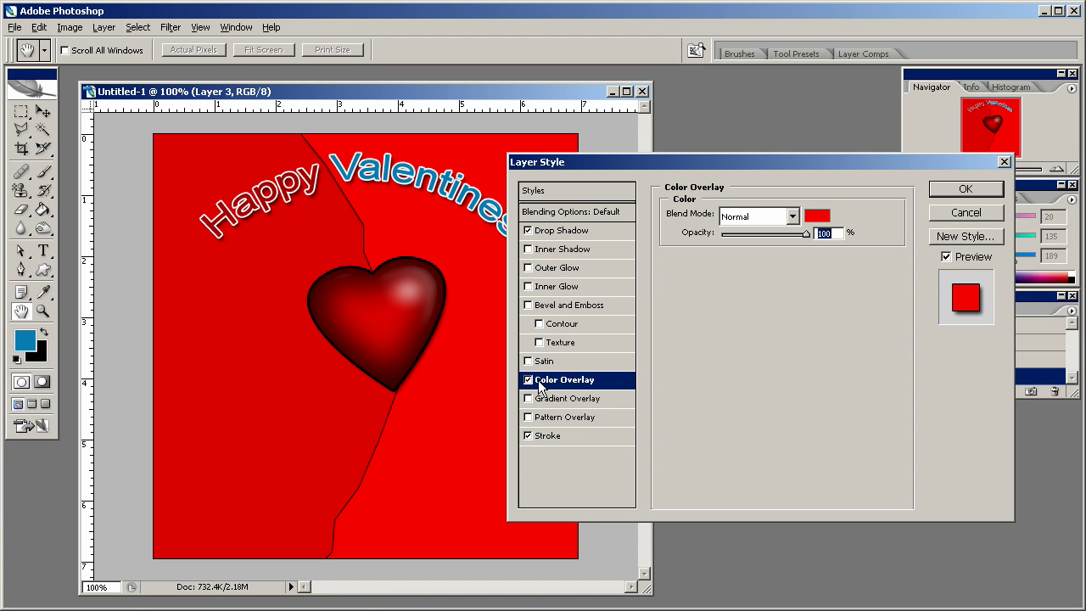
pyautogui.click(528, 380)
pyautogui.click(528, 379)
pyautogui.click(816, 216)
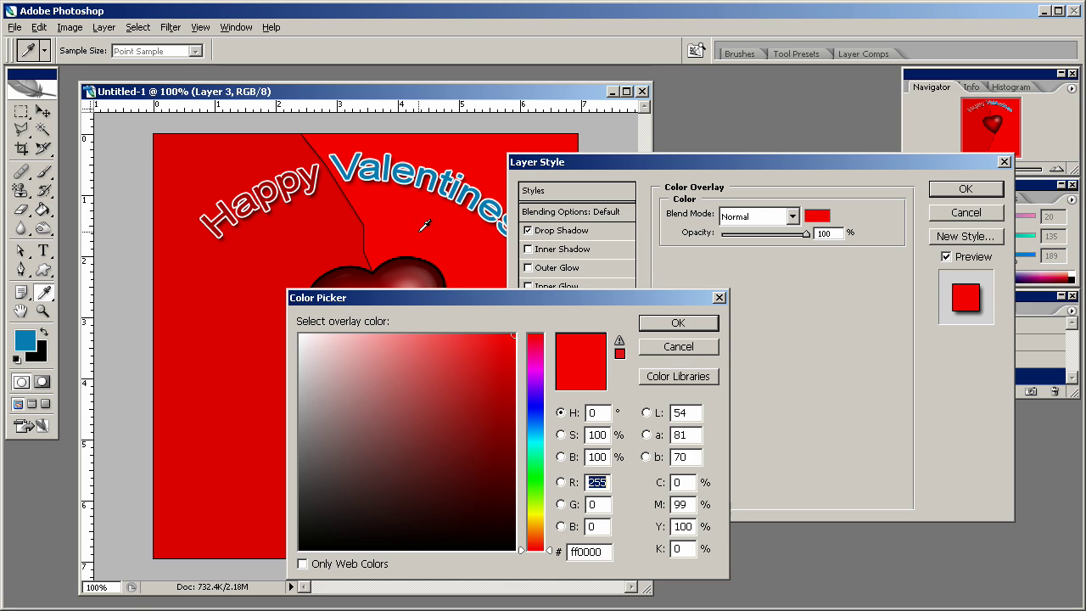
pyautogui.click(682, 346)
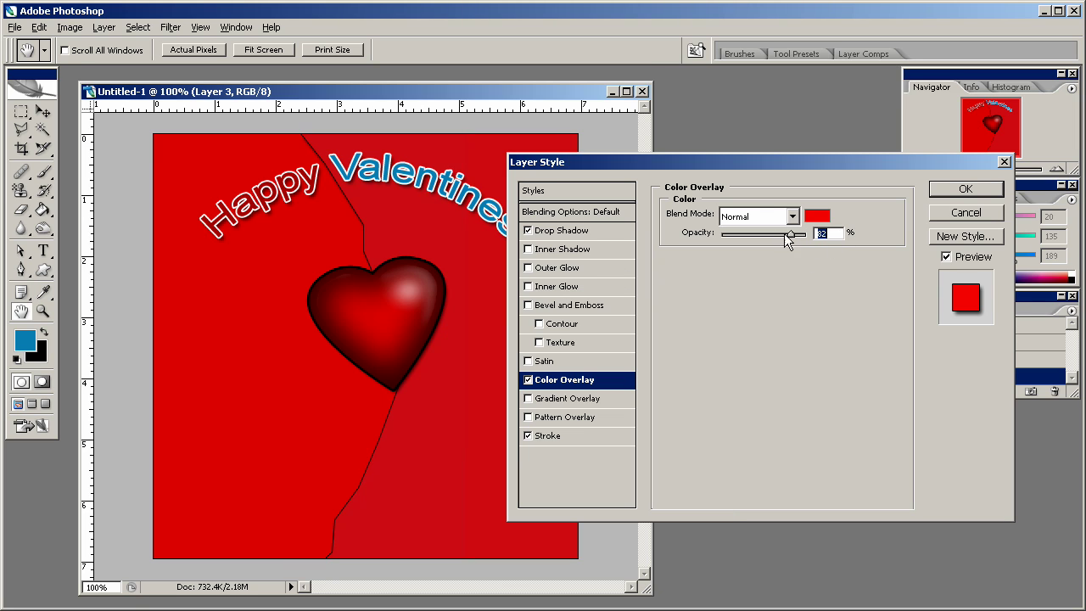
pyautogui.moveTo(793, 236); pyautogui.dragTo(761, 237)
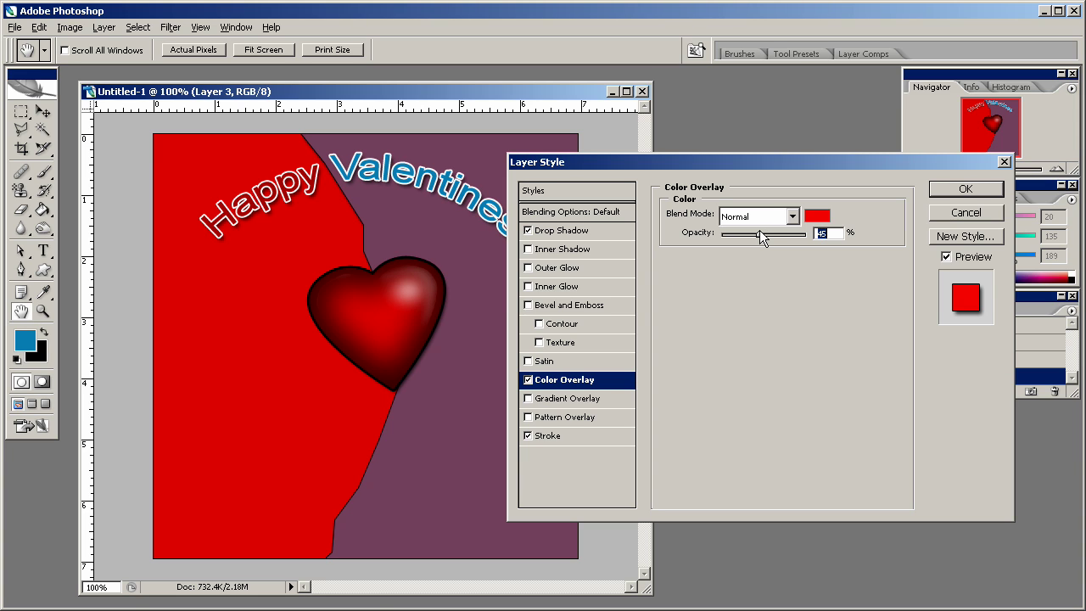
pyautogui.moveTo(746, 161); pyautogui.dragTo(866, 185)
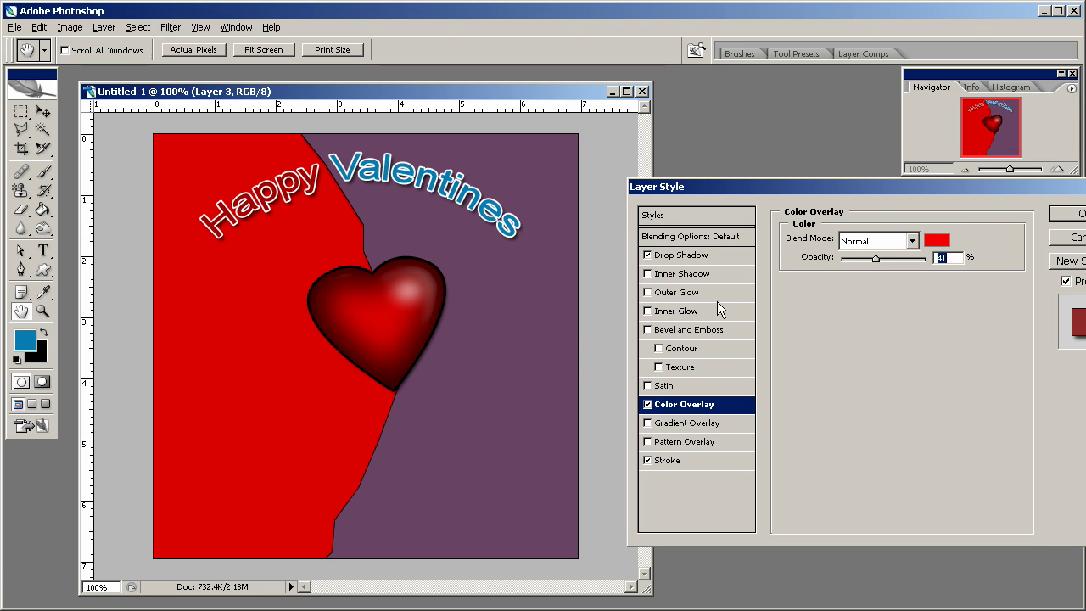
# - Try Inner Shadow and several Satin contours, then remove both effects
pyautogui.click(666, 282)
pyautogui.click(647, 274)
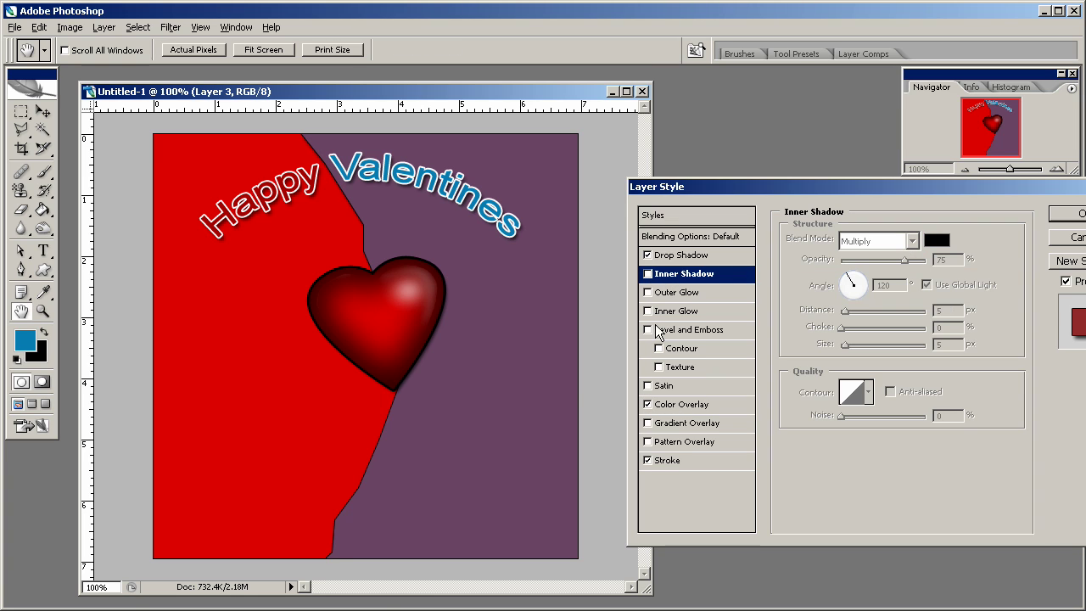
pyautogui.click(648, 386)
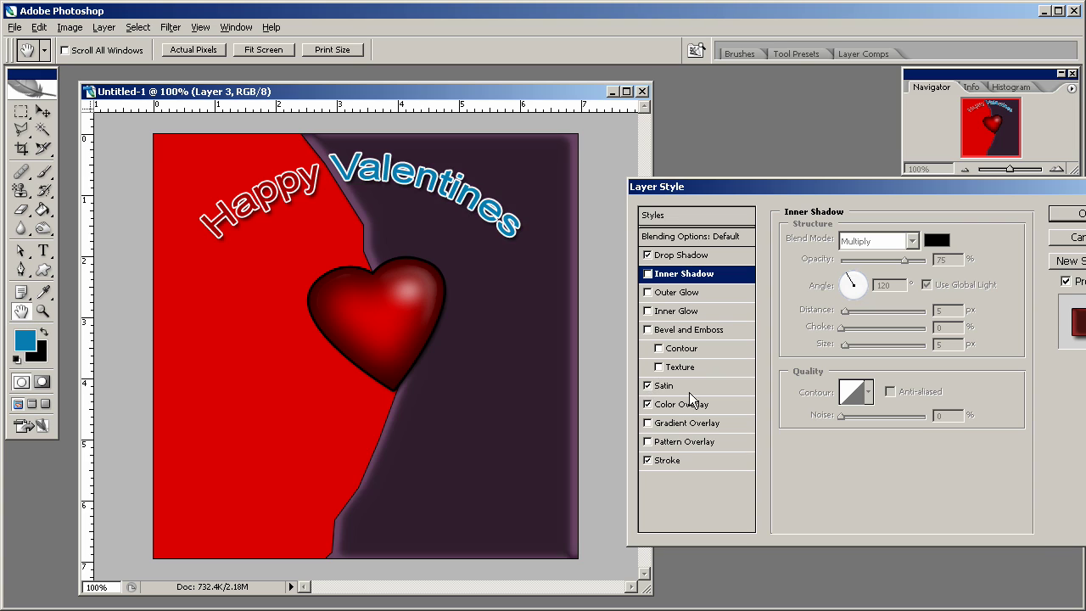
pyautogui.click(665, 387)
pyautogui.click(867, 351)
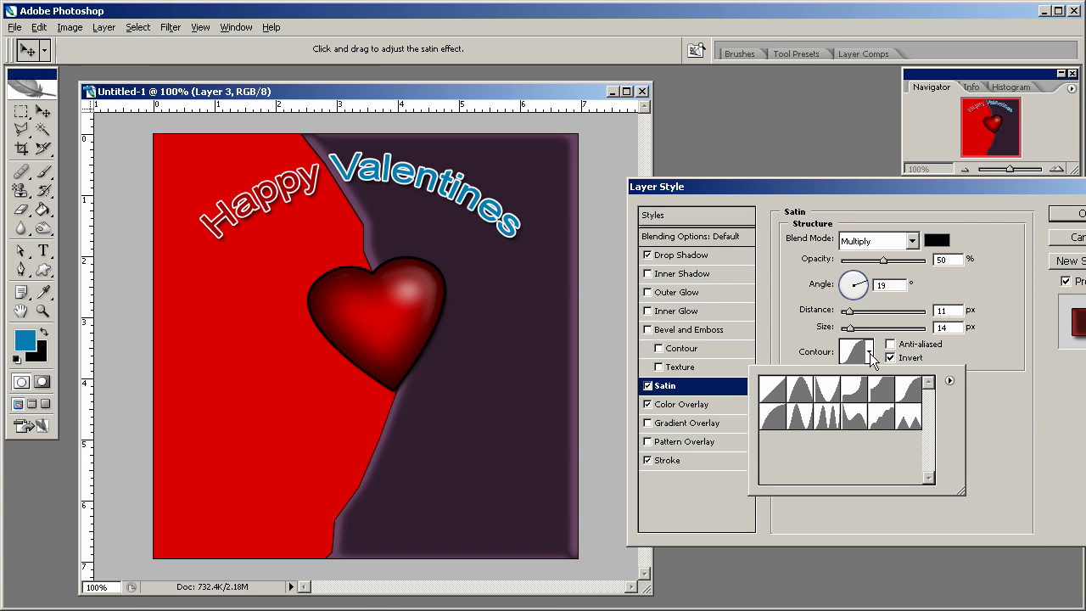
pyautogui.click(800, 390)
pyautogui.click(778, 406)
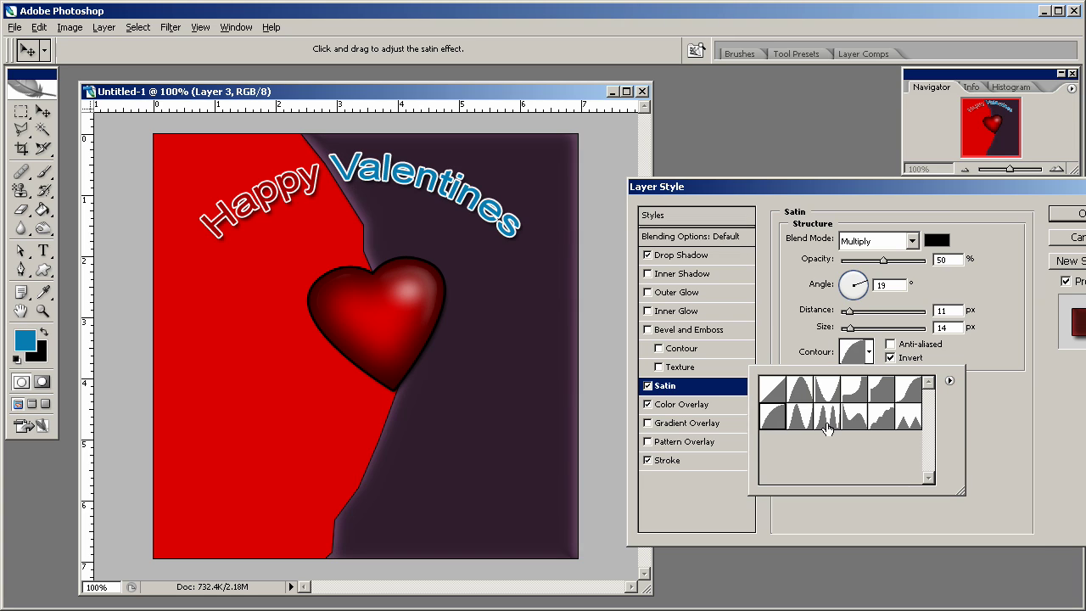
pyautogui.click(910, 410)
pyautogui.click(911, 417)
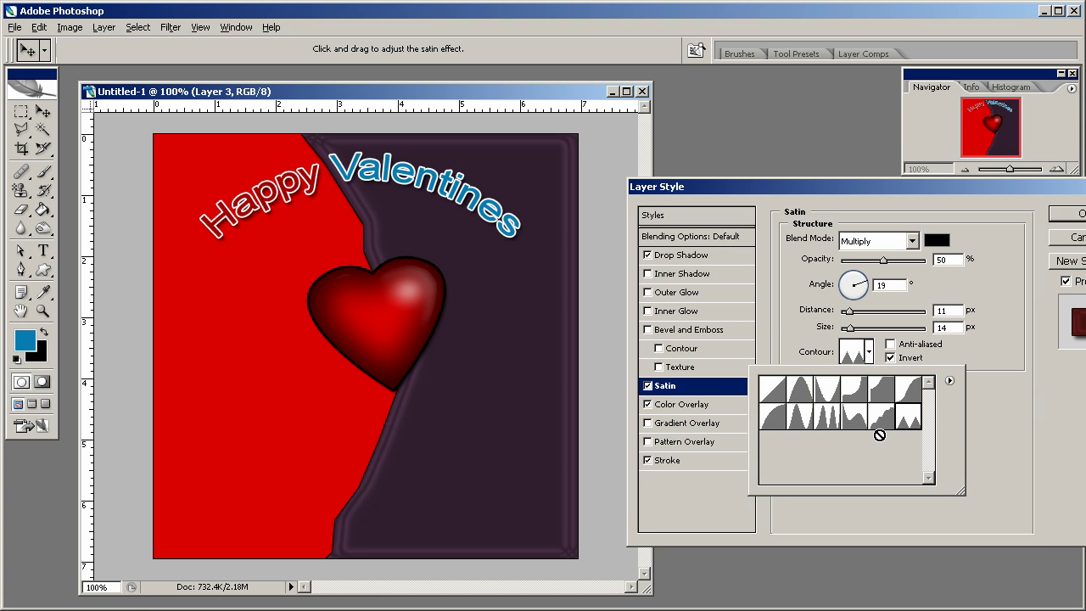
pyautogui.click(854, 416)
pyautogui.click(827, 415)
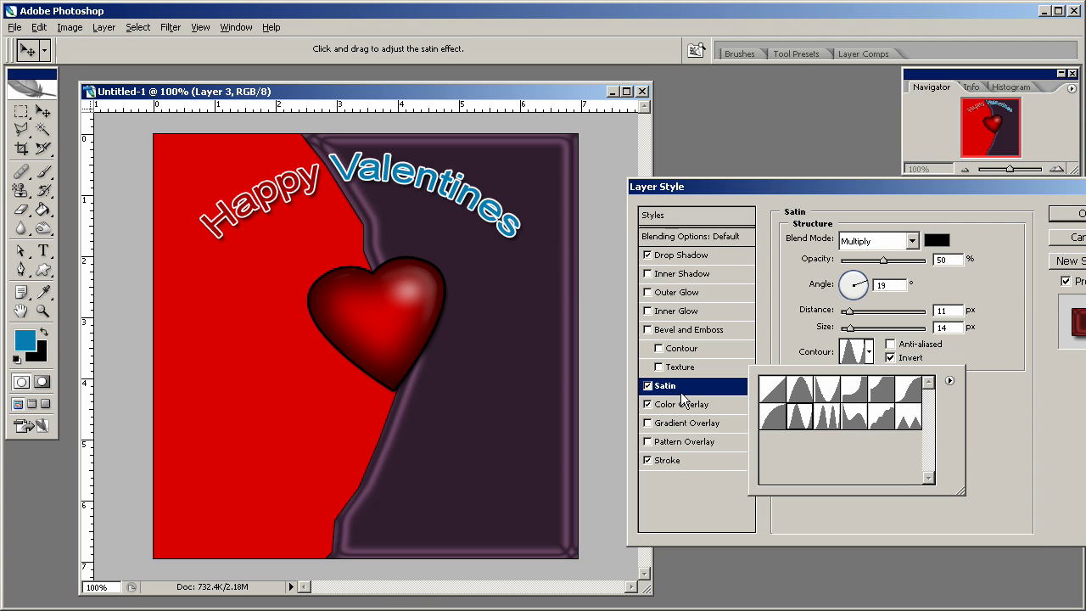
pyautogui.click(647, 385)
pyautogui.click(647, 385)
# - Compare the card with and without the colour overlay, then apply the layer style
pyautogui.moveTo(945, 188); pyautogui.dragTo(865, 176)
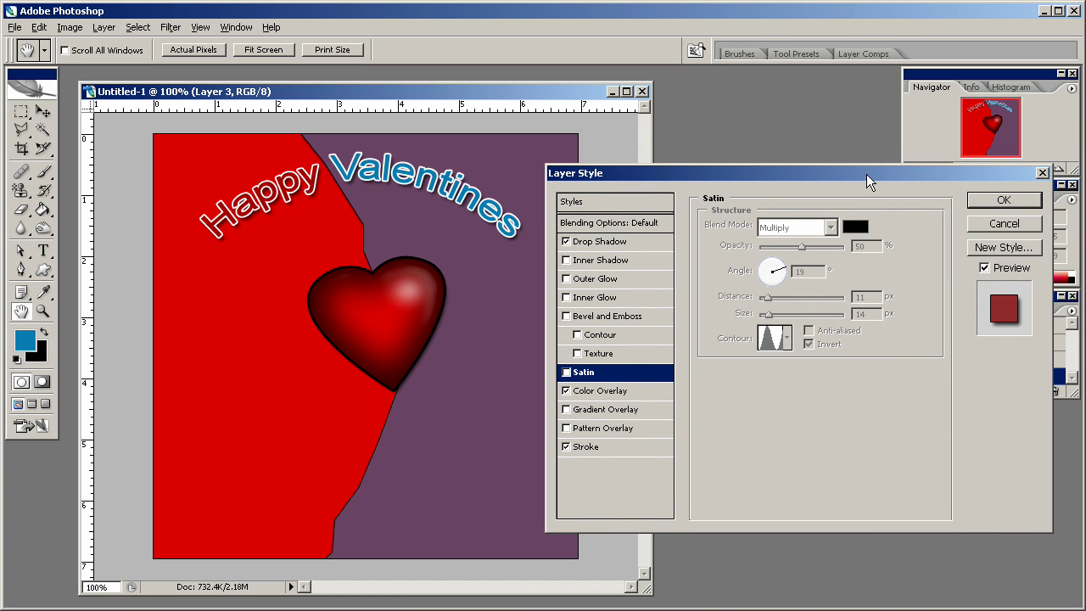
pyautogui.click(566, 392)
pyautogui.click(566, 391)
pyautogui.click(990, 204)
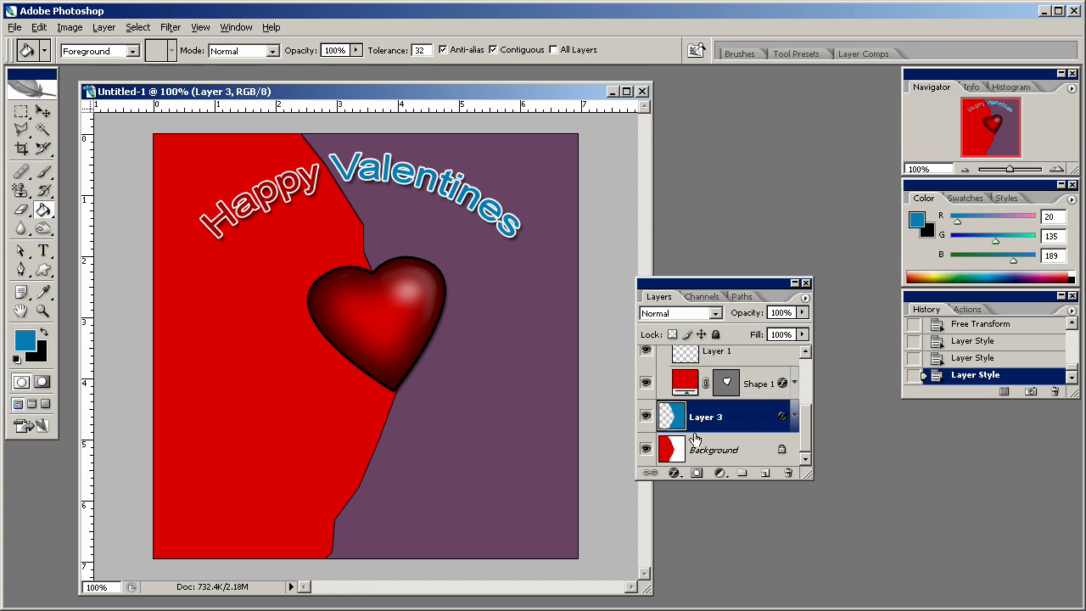
# - Stretch Layer 3's purple area leftward, leaving only a narrow red strip at the left edge
pyautogui.hotkey('ctrl', 't')
pyautogui.moveTo(297, 347); pyautogui.dragTo(103, 316)
pyautogui.press('Return')
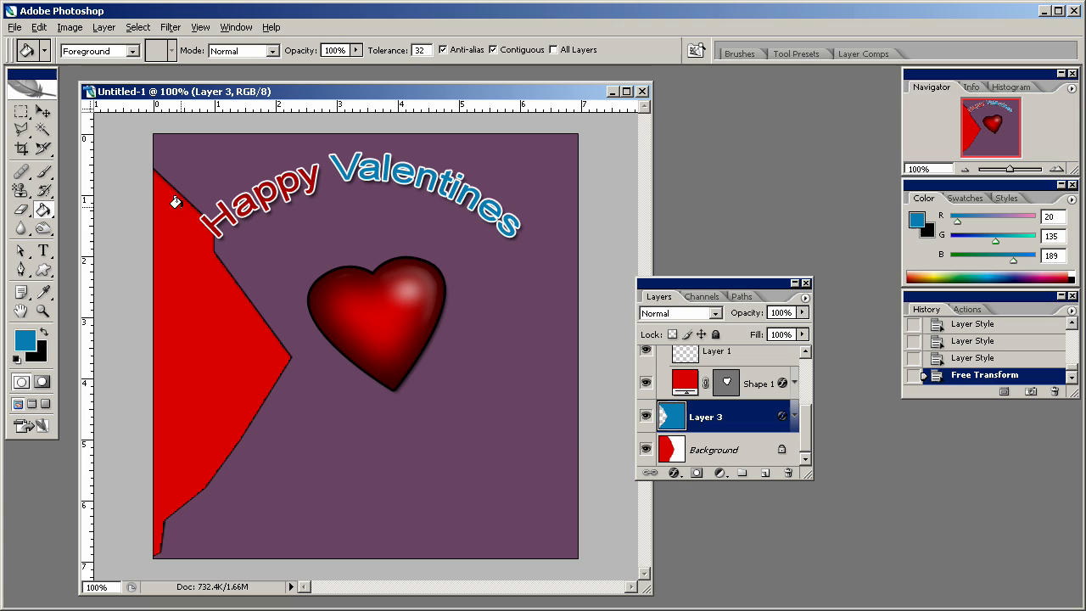
# - Draw a curved Pen shape layer (Shape 2) down the card's left edge over the red strip
pyautogui.click(23, 270)
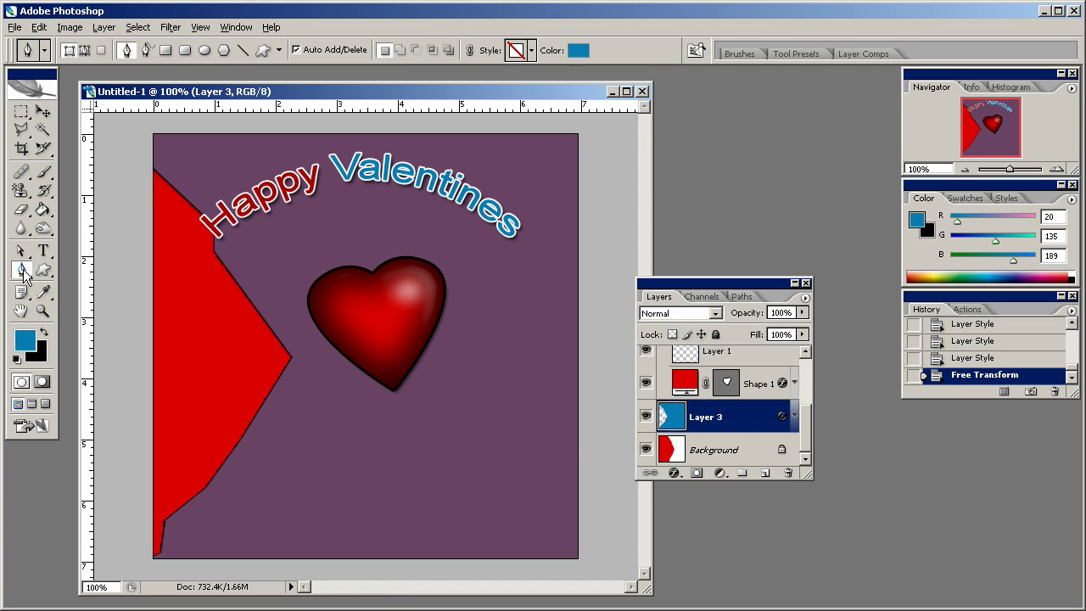
pyautogui.click(145, 156)
pyautogui.moveTo(237, 254); pyautogui.dragTo(260, 341)
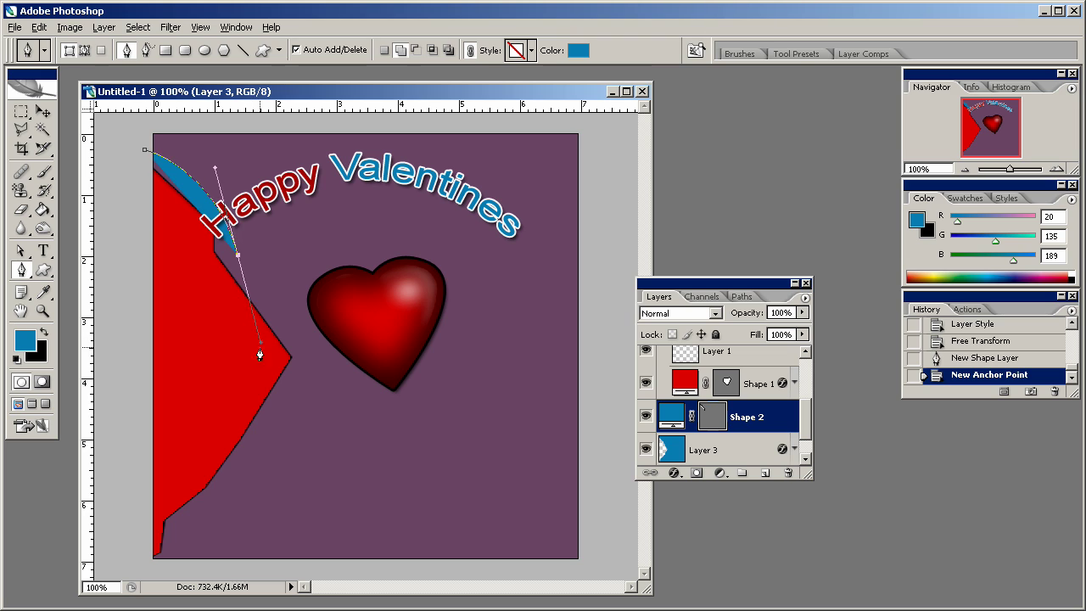
pyautogui.moveTo(318, 411); pyautogui.dragTo(349, 433)
pyautogui.click(321, 474)
pyautogui.click(296, 516)
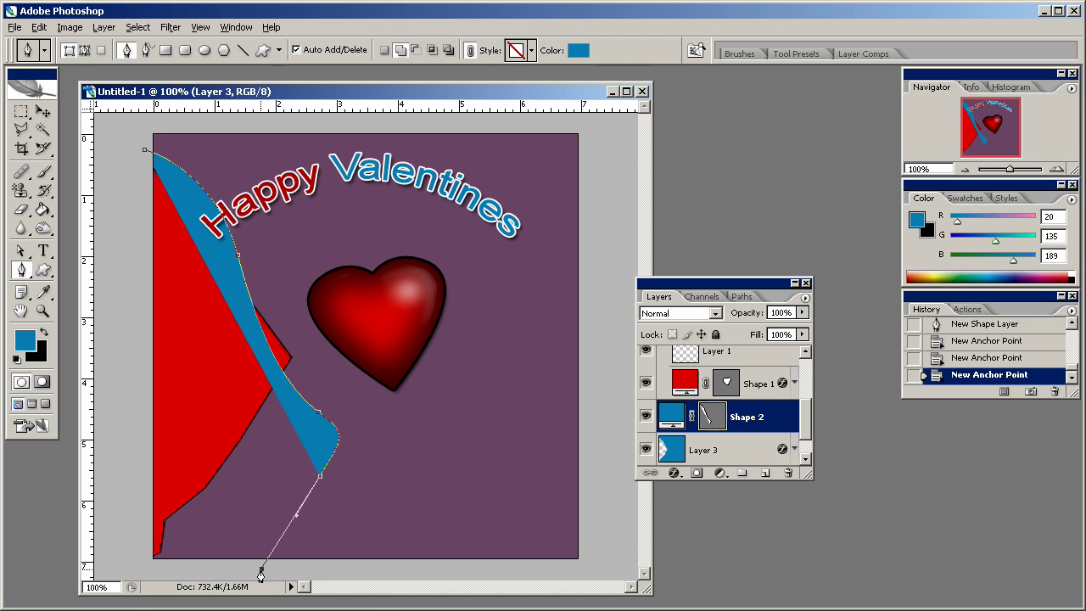
pyautogui.click(263, 564)
pyautogui.click(134, 564)
pyautogui.click(116, 173)
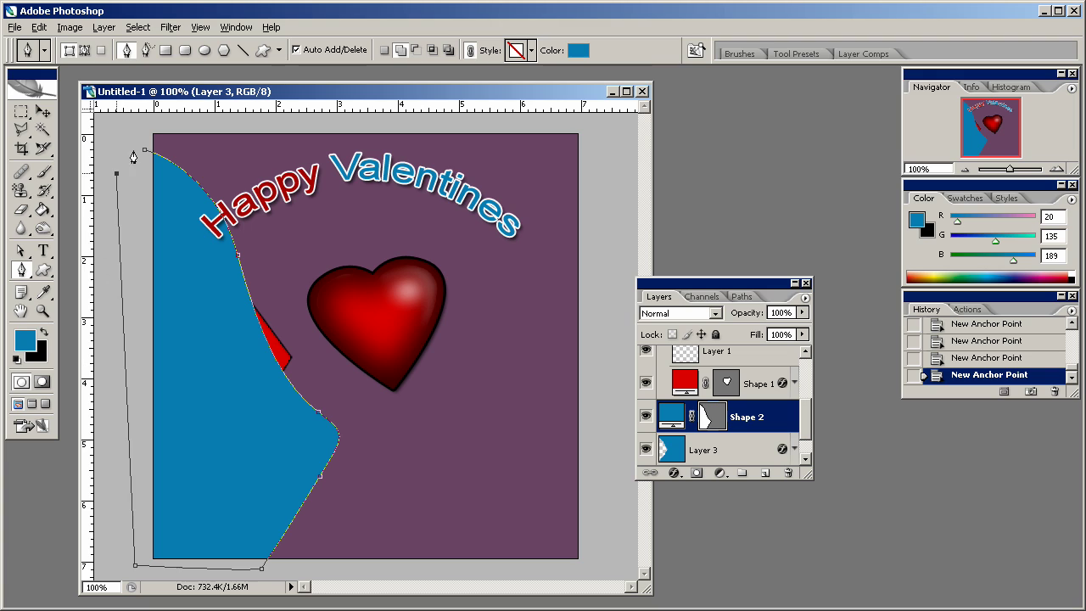
pyautogui.click(147, 154)
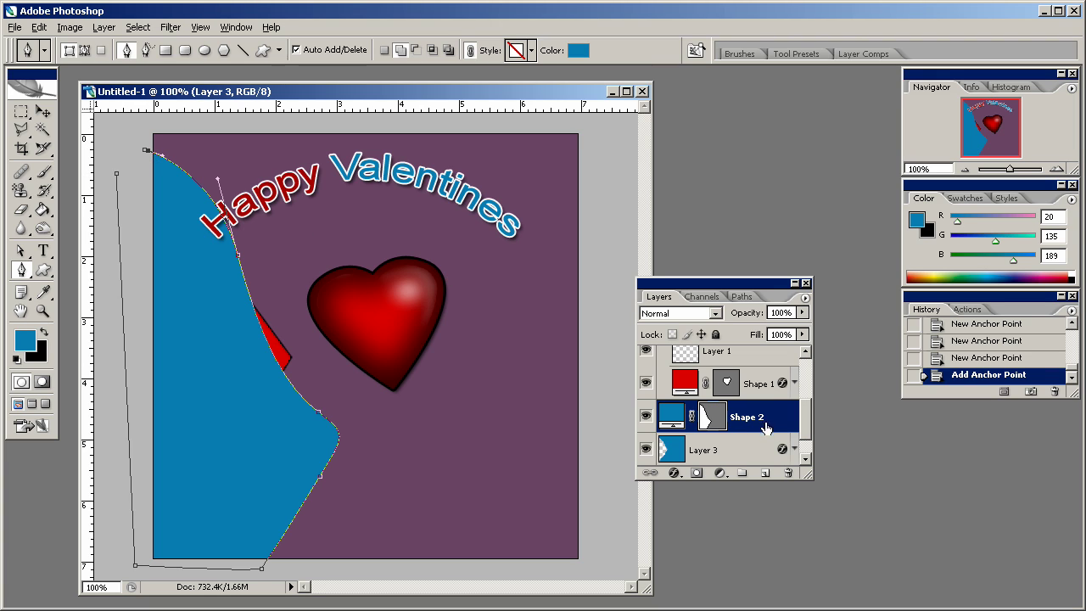
pyautogui.click(767, 388)
# - Copy Layer 3's purple layer style and paste it onto Shape 2
pyautogui.rightClick(736, 447)
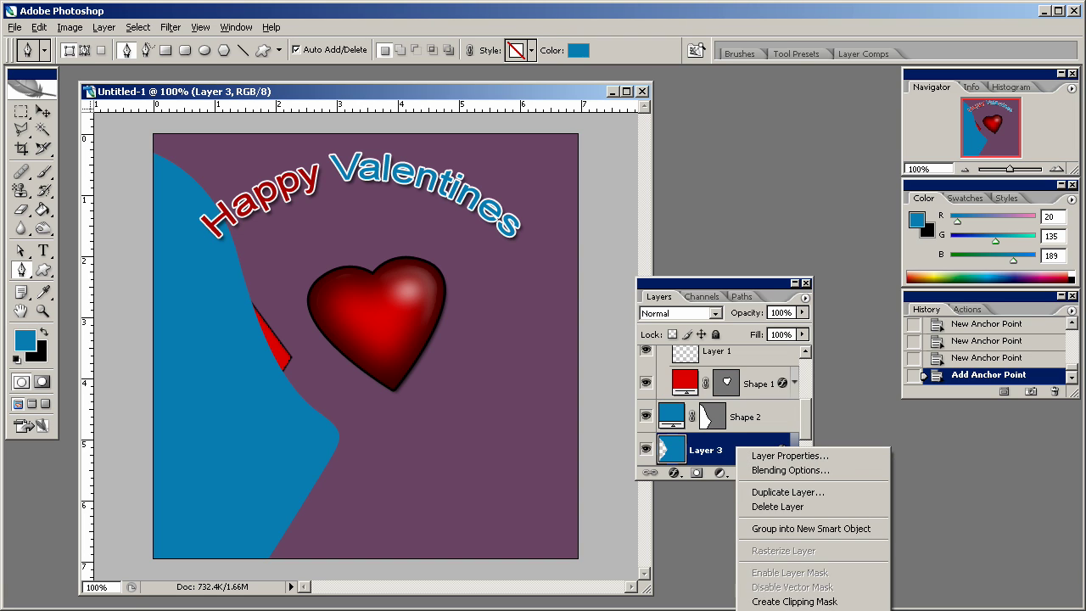
pyautogui.click(789, 609)
pyautogui.rightClick(755, 414)
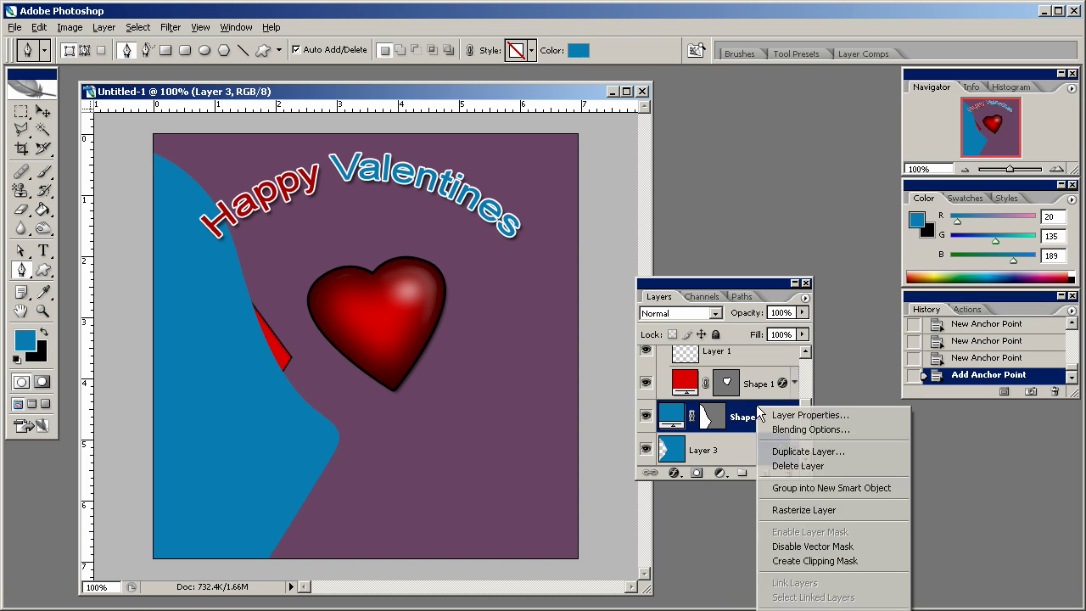
pyautogui.click(789, 607)
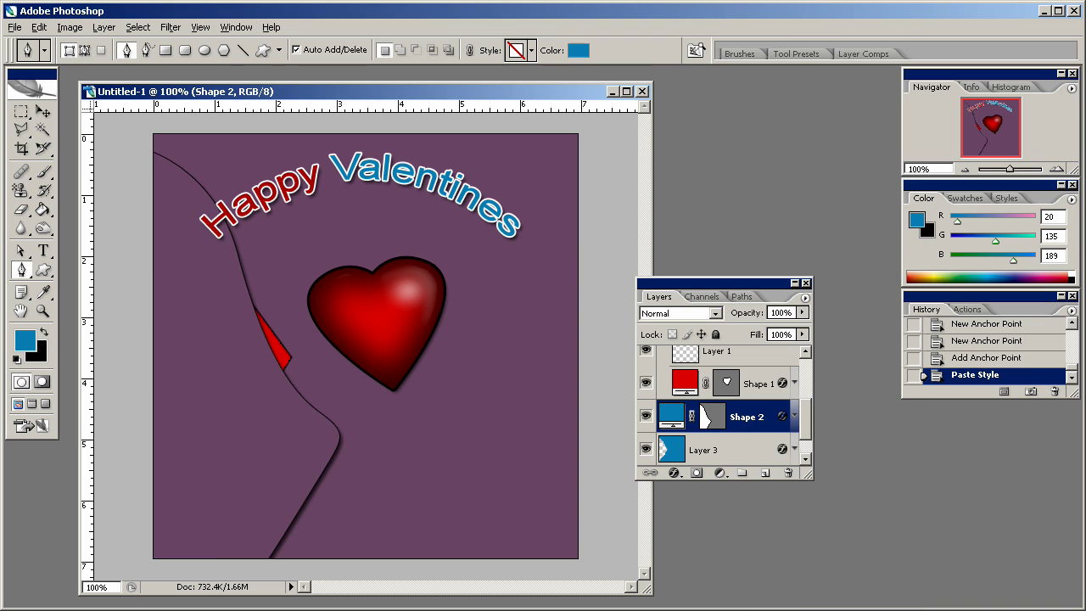
# - Delete Layer 3 and convert the Background into Layer 0
pyautogui.click(738, 450)
pyautogui.click(788, 473)
pyautogui.press('Return')
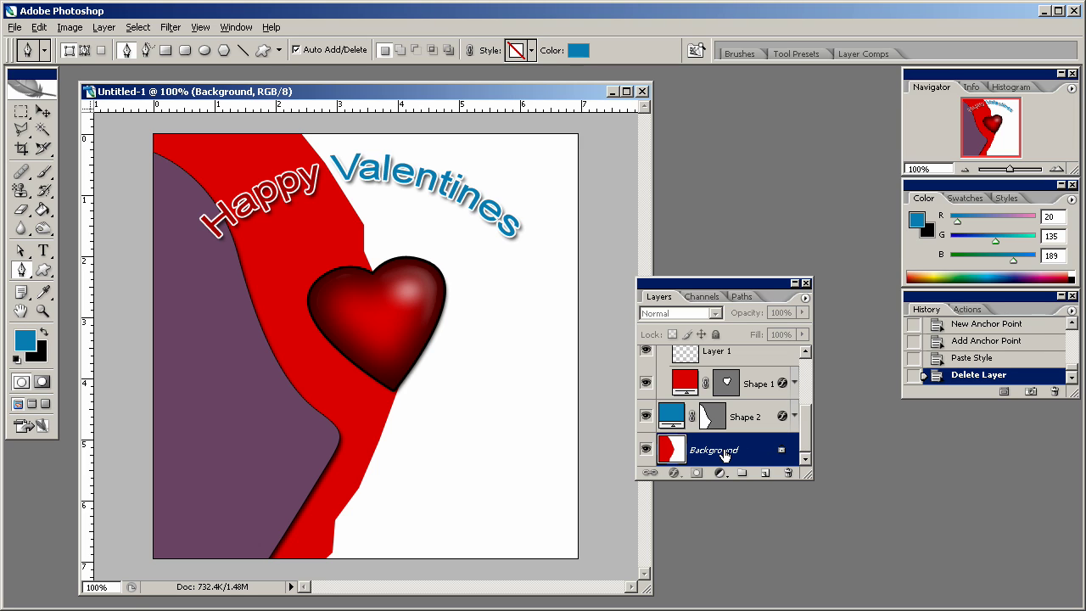
pyautogui.doubleClick(768, 450)
pyautogui.press('Return')
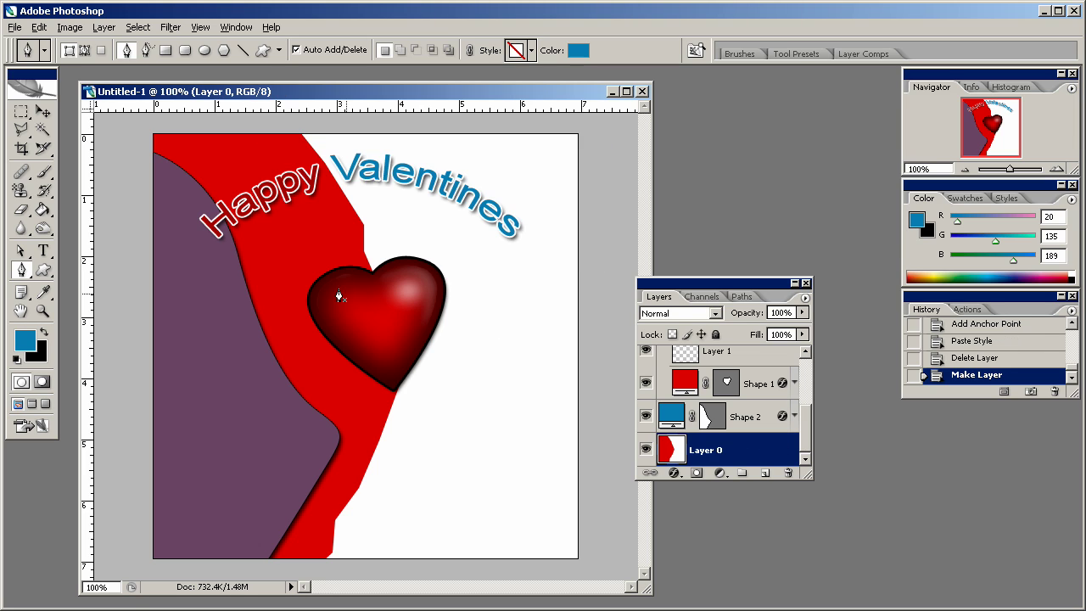
# - Fill the white area of Layer 0 with the card's sampled red
pyautogui.click(42, 209)
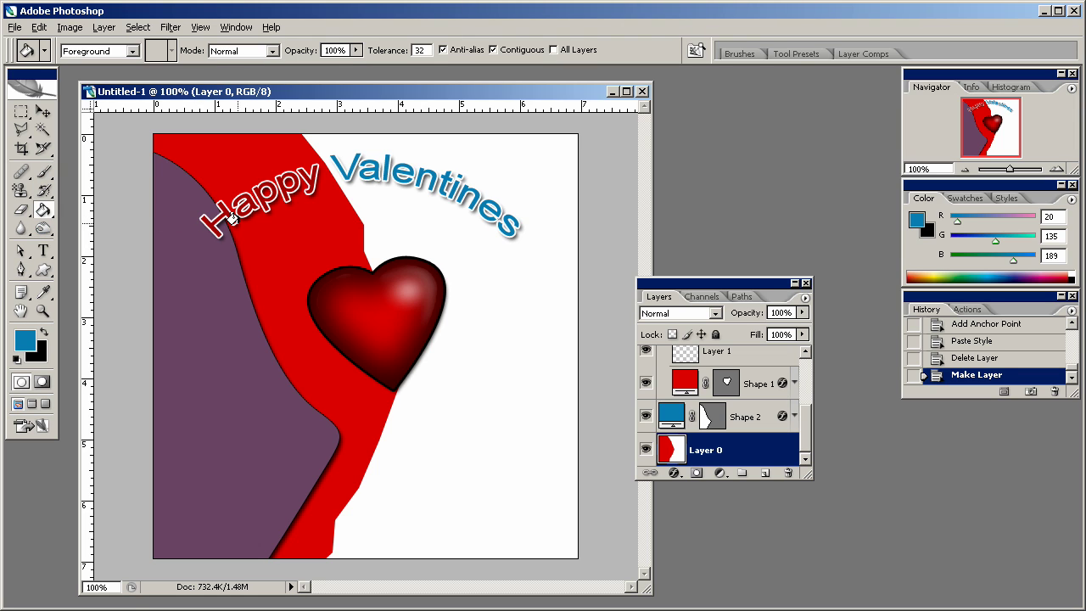
pyautogui.keyDown('alt'); pyautogui.click(307, 236); pyautogui.keyUp('alt')
pyautogui.click(445, 227)
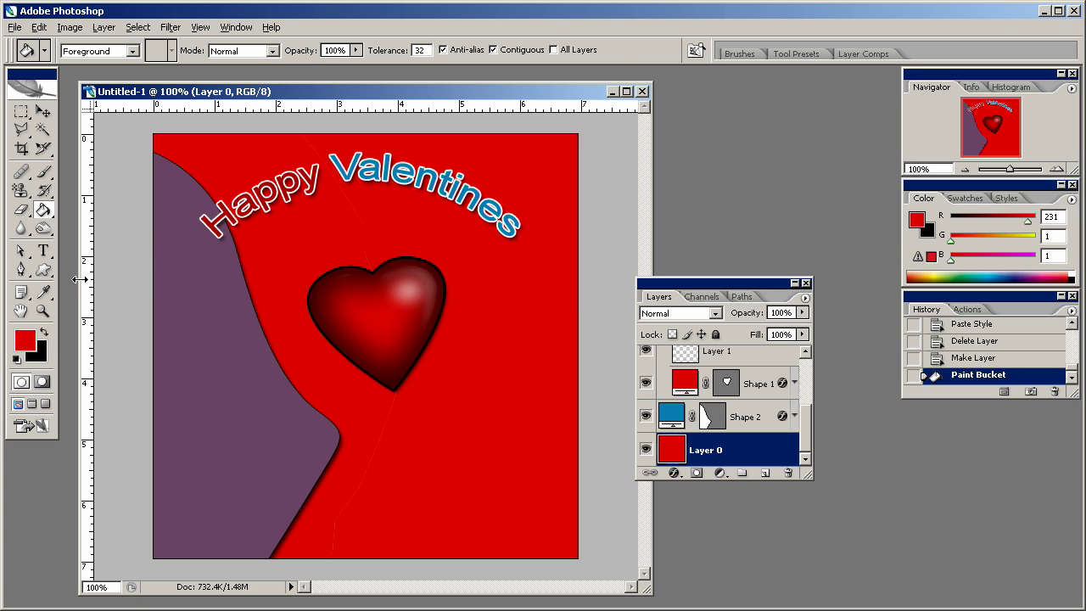
# - Choose the Brush with black as the colour, collapse the heart group, and select Shape 2
pyautogui.click(42, 171)
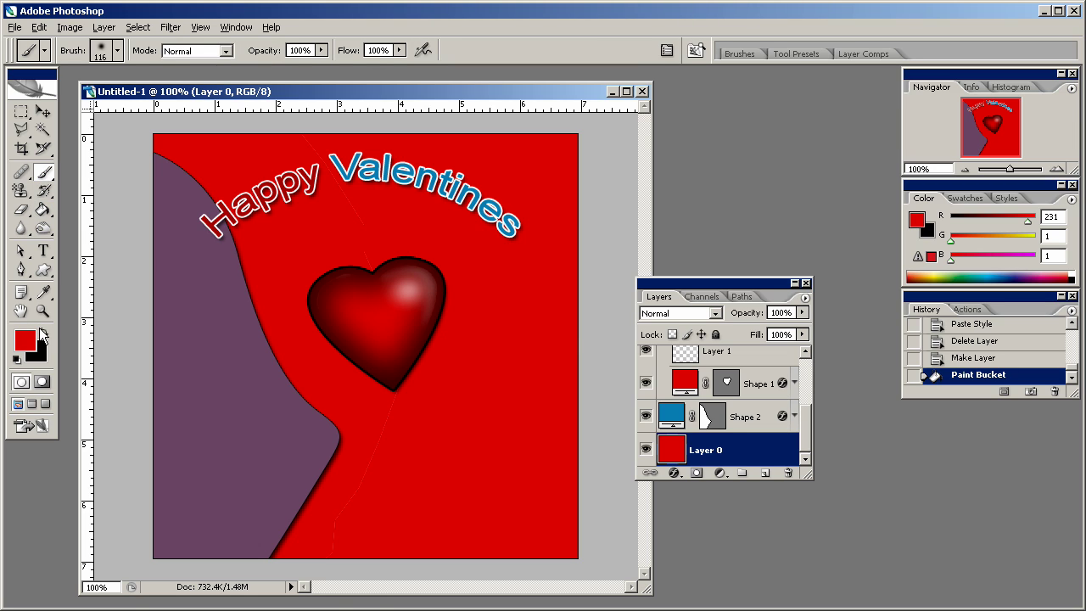
pyautogui.click(41, 333)
pyautogui.scroll(3, 757, 418)
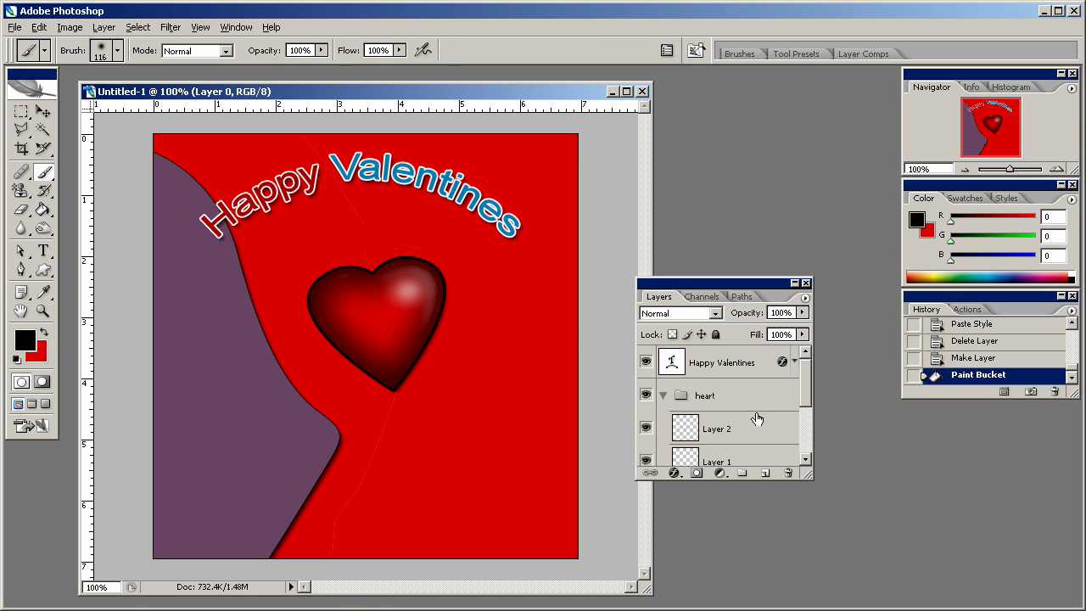
pyautogui.click(663, 396)
pyautogui.click(745, 428)
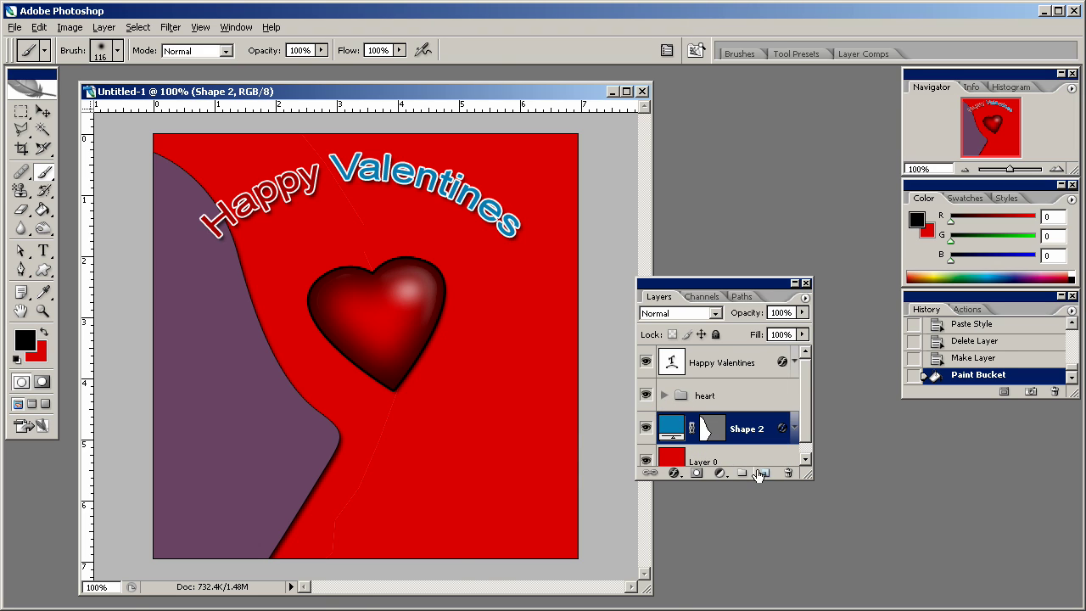
# - Add a new layer, load the swirl_polynesian_brush set and pick the 1706 swirl brush
pyautogui.click(760, 473)
pyautogui.rightClick(465, 397)
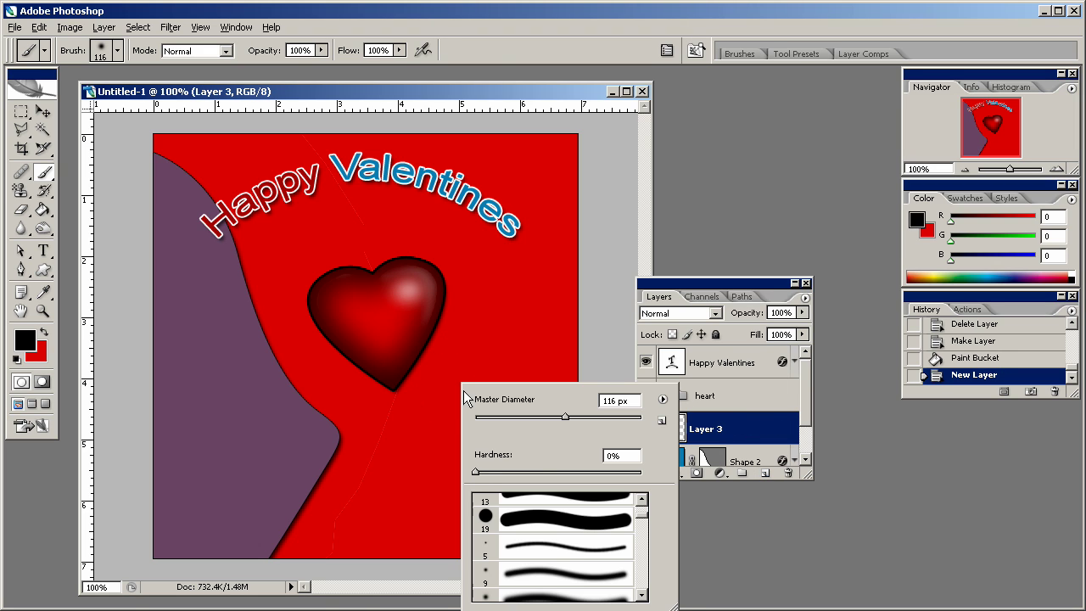
pyautogui.click(663, 399)
pyautogui.click(717, 603)
pyautogui.doubleClick(454, 194)
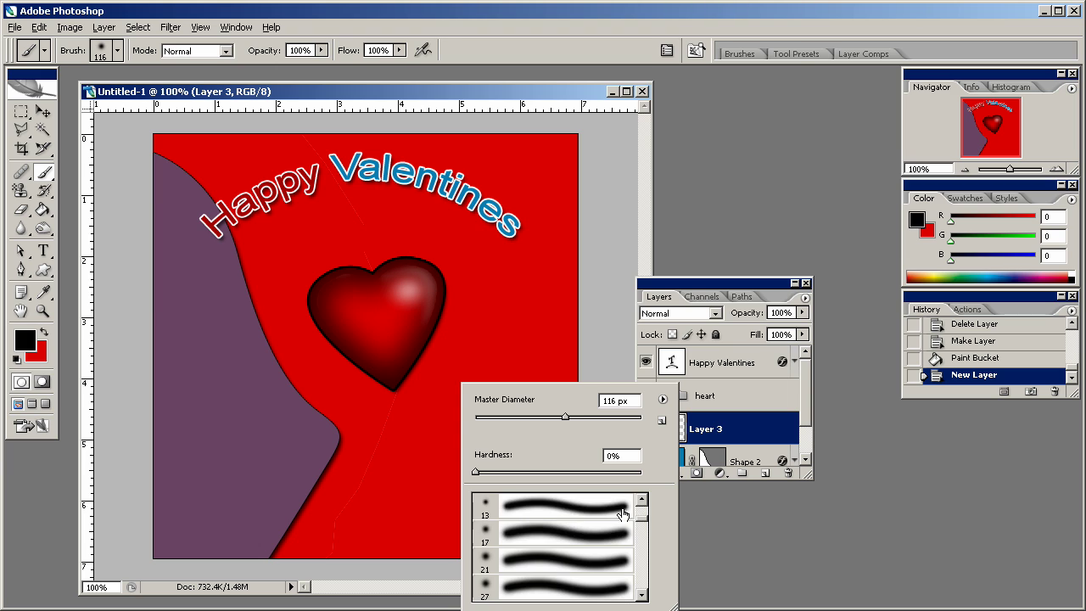
pyautogui.moveTo(642, 512); pyautogui.dragTo(641, 598)
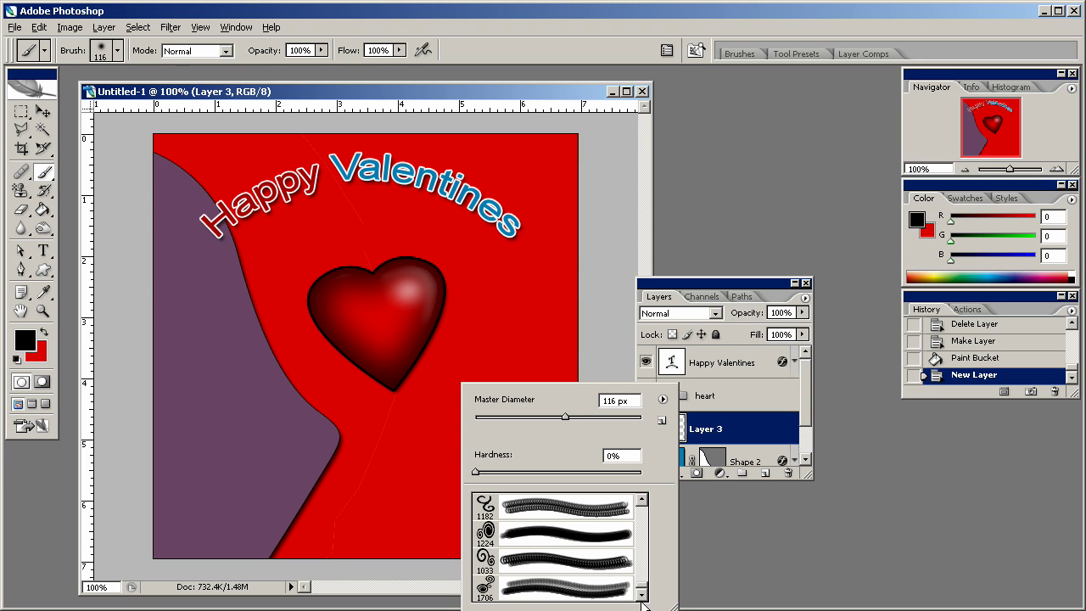
pyautogui.click(495, 582)
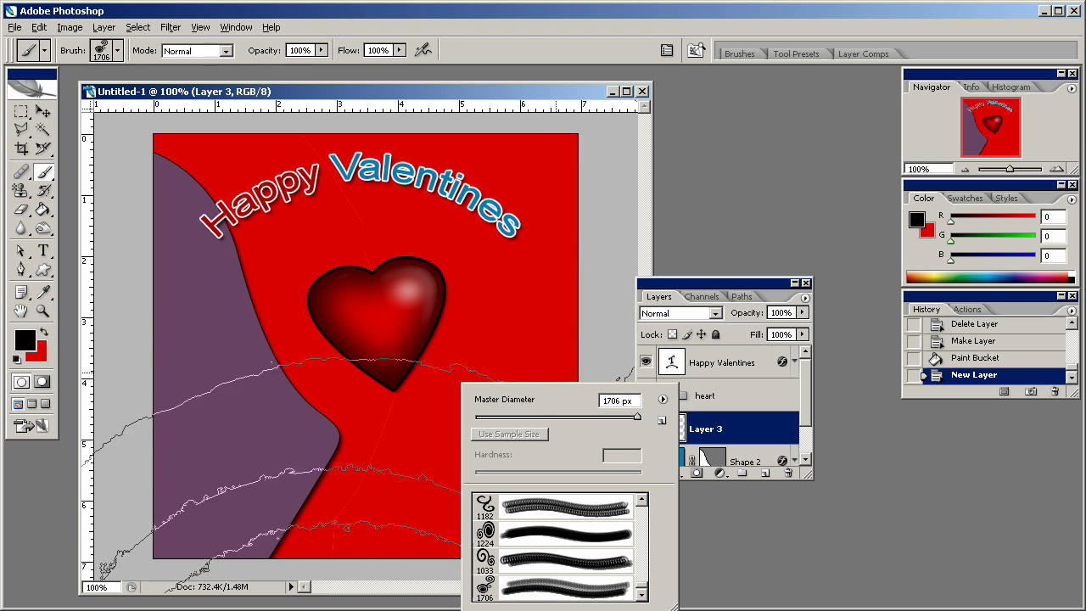
# - Stamp an 81 px 1706 swirl below the heart and a 66 px 1484 swirl at its right edge
pyautogui.click(540, 417)
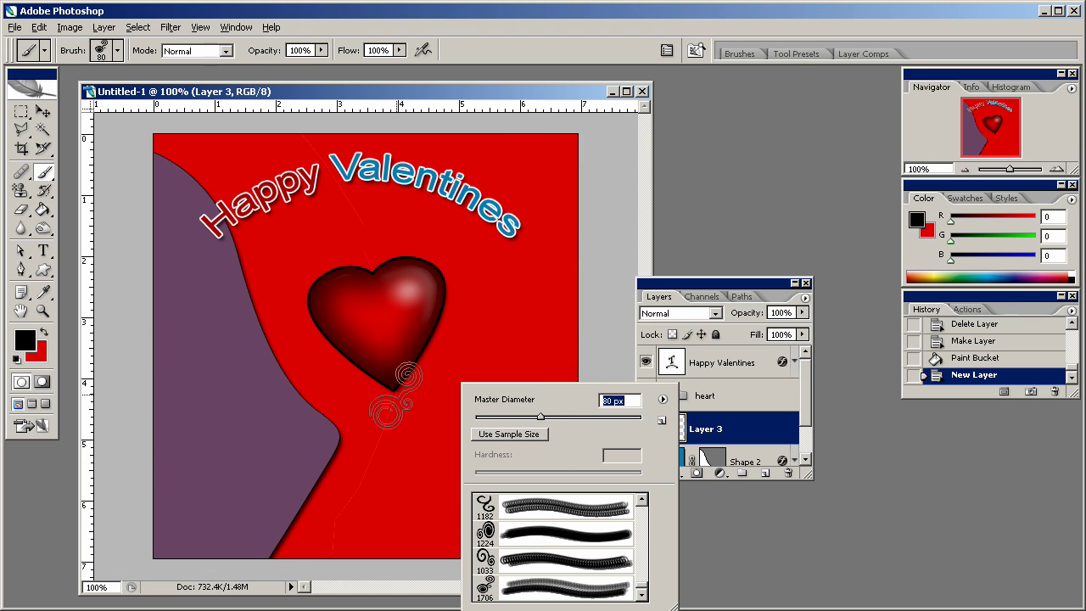
pyautogui.click(393, 386)
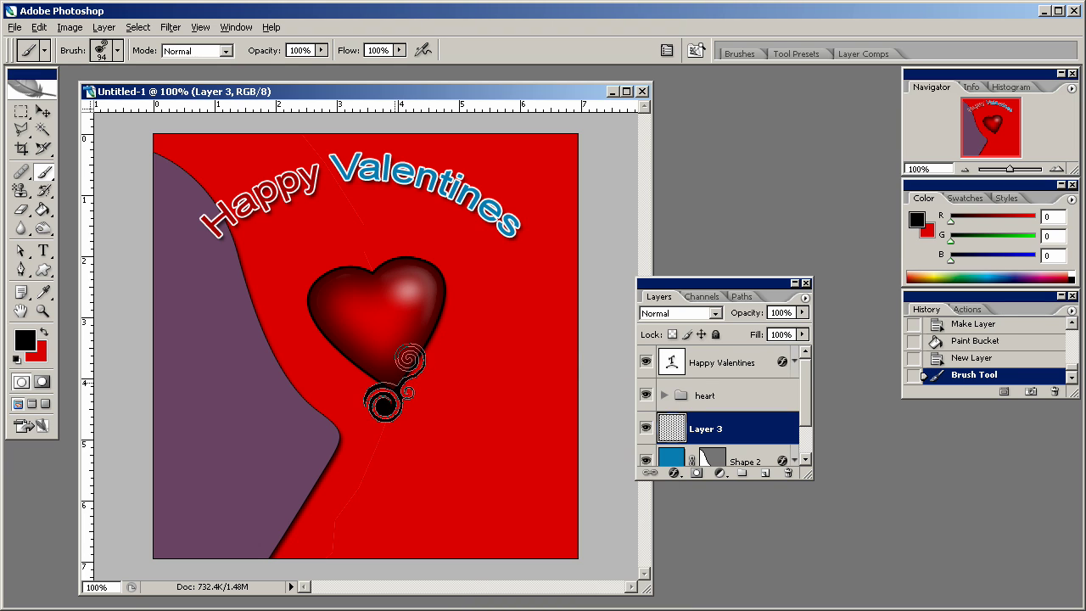
pyautogui.rightClick(443, 408)
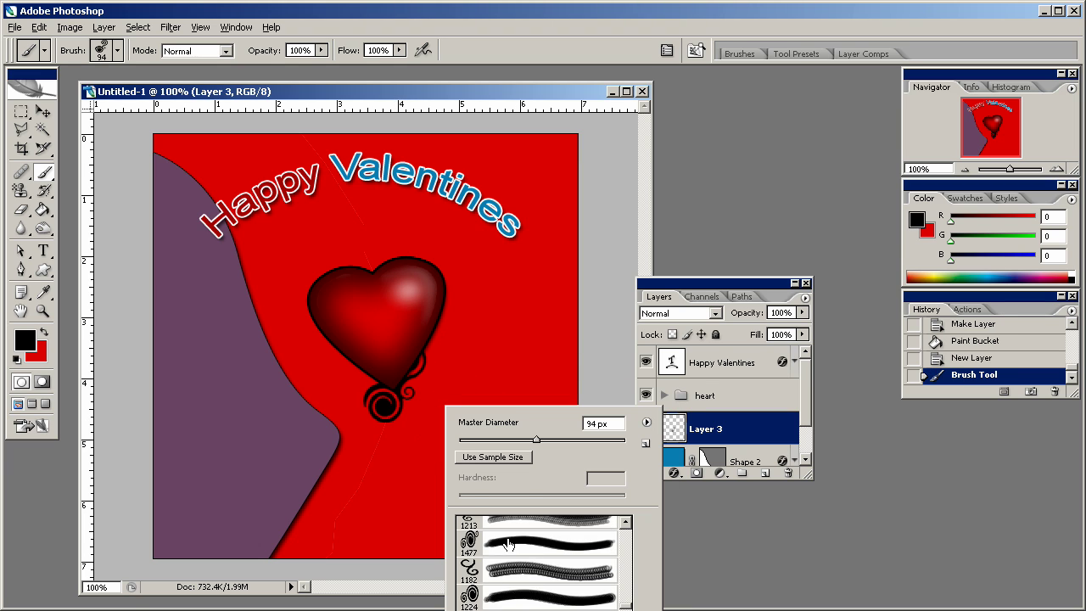
pyautogui.scroll(1, 470, 541)
pyautogui.click(471, 533)
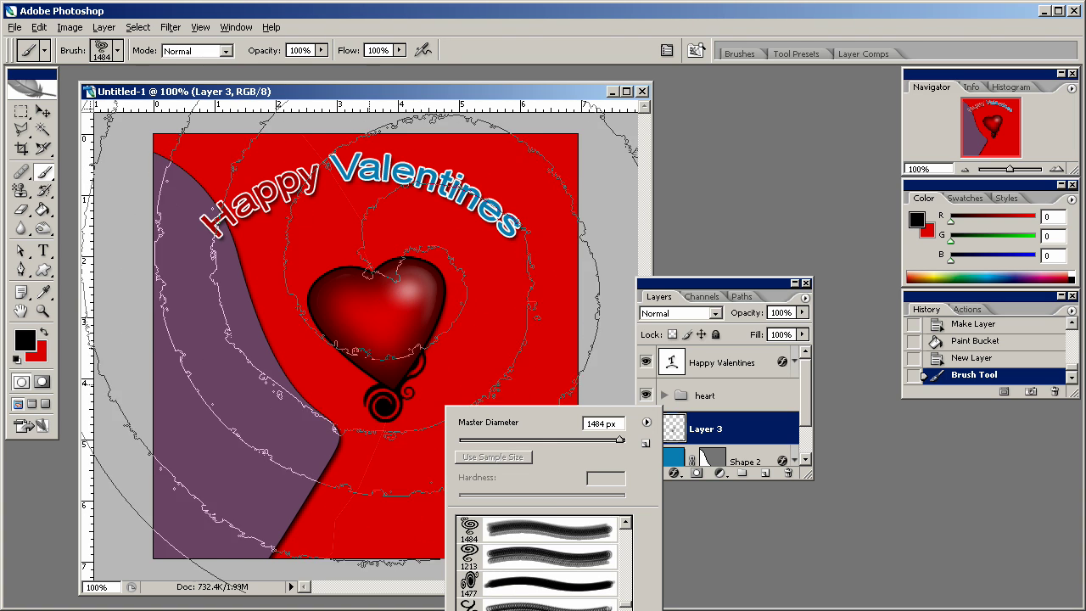
pyautogui.write('66')
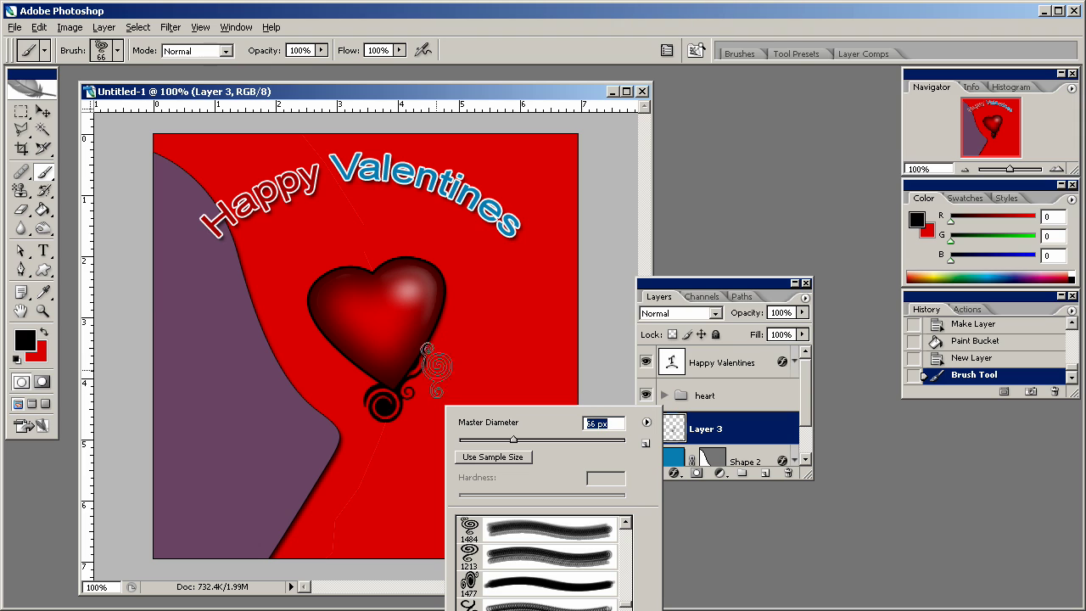
pyautogui.click(430, 332)
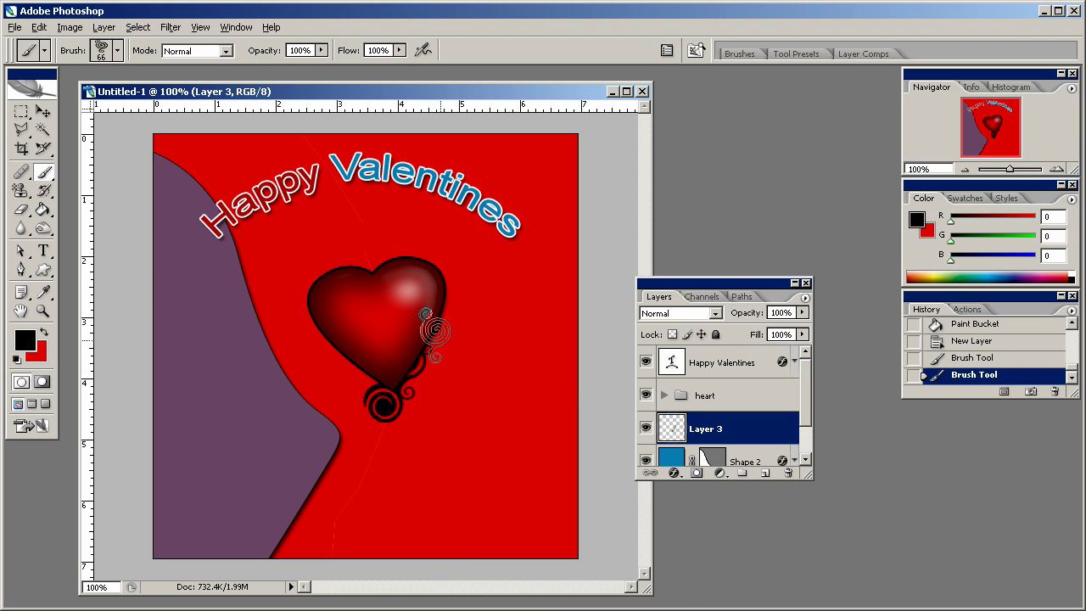
# - Stamp another swirl below the heart, then 73 px 1029 swirls on the heart's upper right and right
pyautogui.rightClick(476, 373)
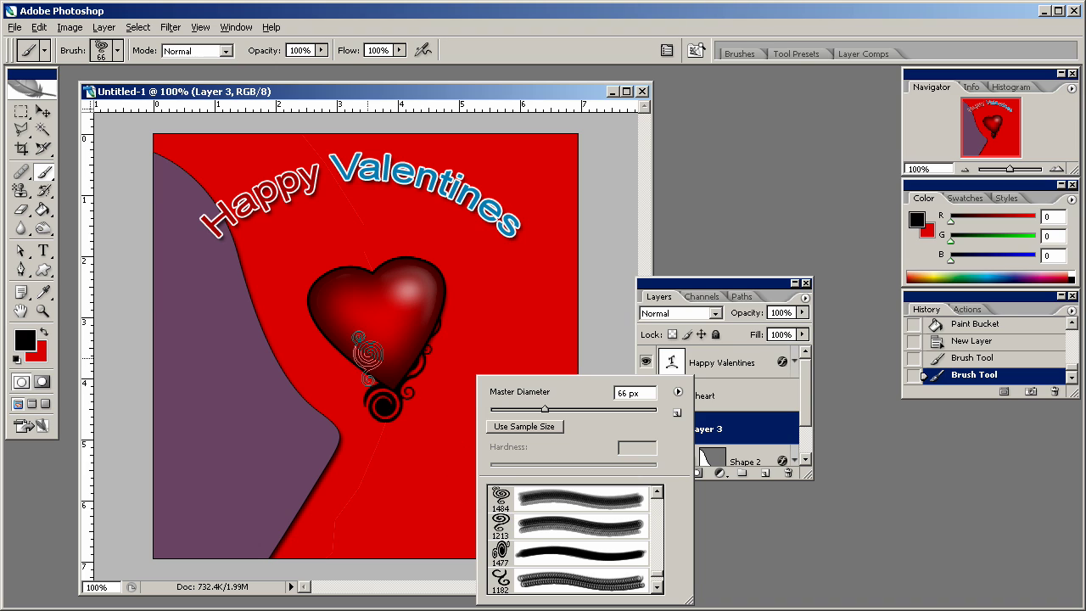
pyautogui.click(365, 363)
pyautogui.rightClick(451, 416)
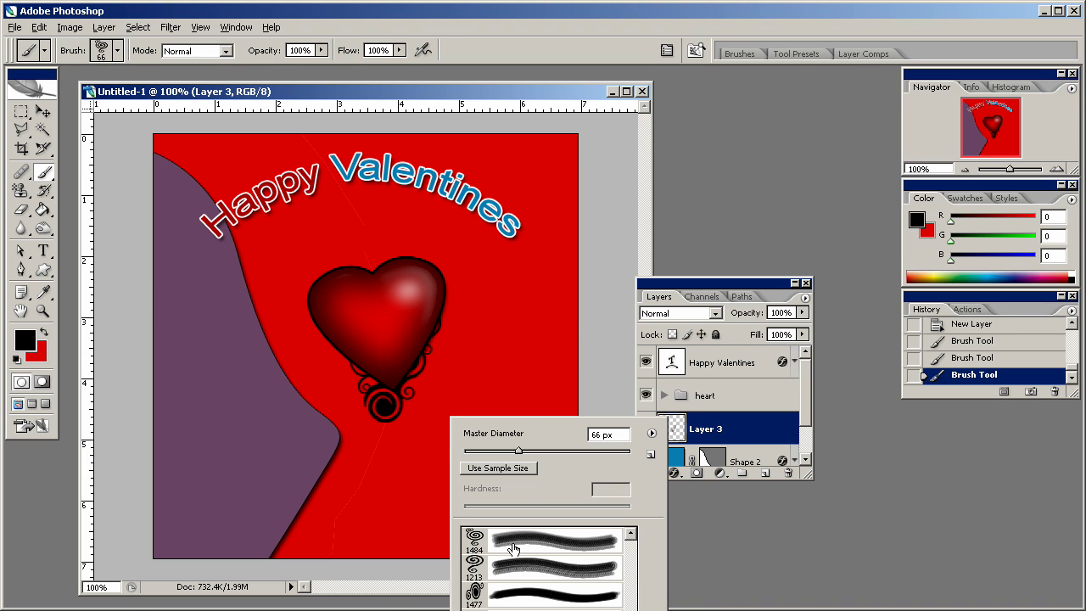
pyautogui.scroll(-3, 500, 547)
pyautogui.click(476, 580)
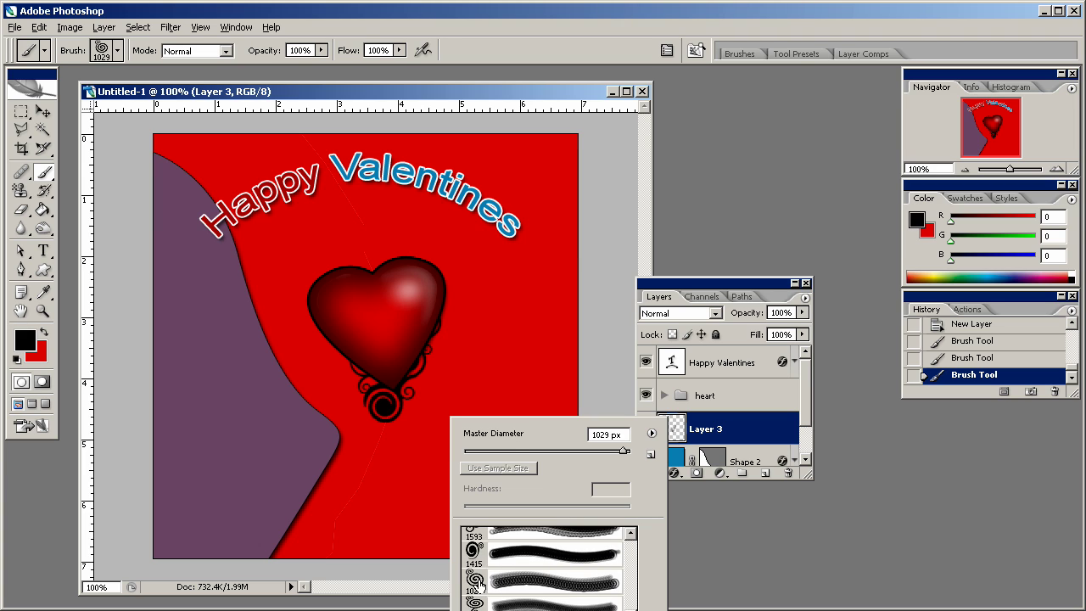
pyautogui.moveTo(512, 451); pyautogui.dragTo(524, 450)
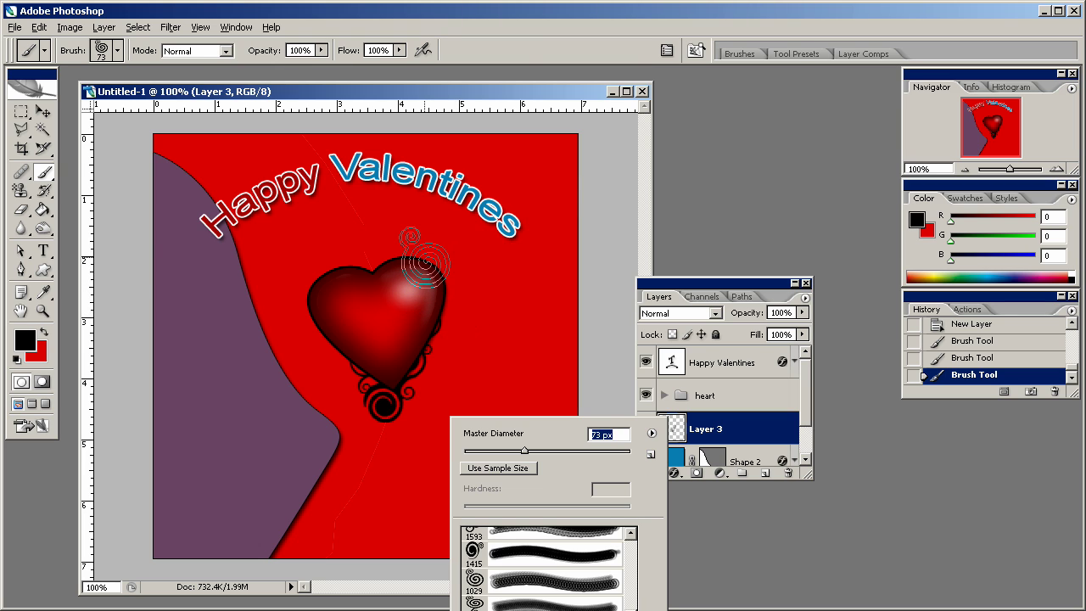
pyautogui.click(422, 255)
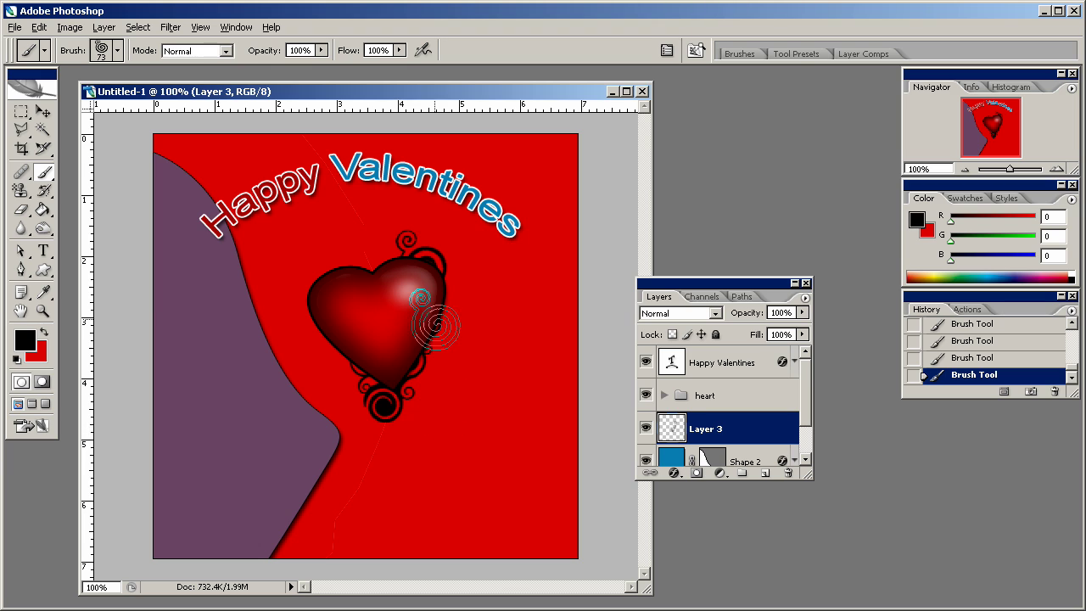
pyautogui.click(436, 322)
# - Set the 1182 swirl to 96 px, then stamp an 88 px 1224 spiral left of the heart
pyautogui.rightClick(453, 450)
pyautogui.scroll(-3, 516, 575)
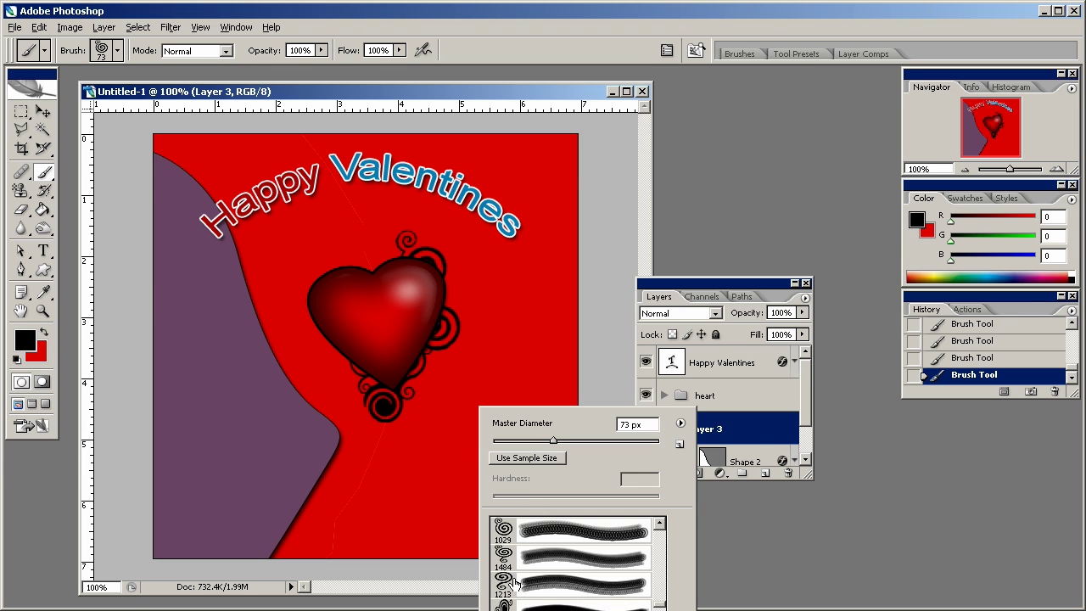
pyautogui.click(506, 587)
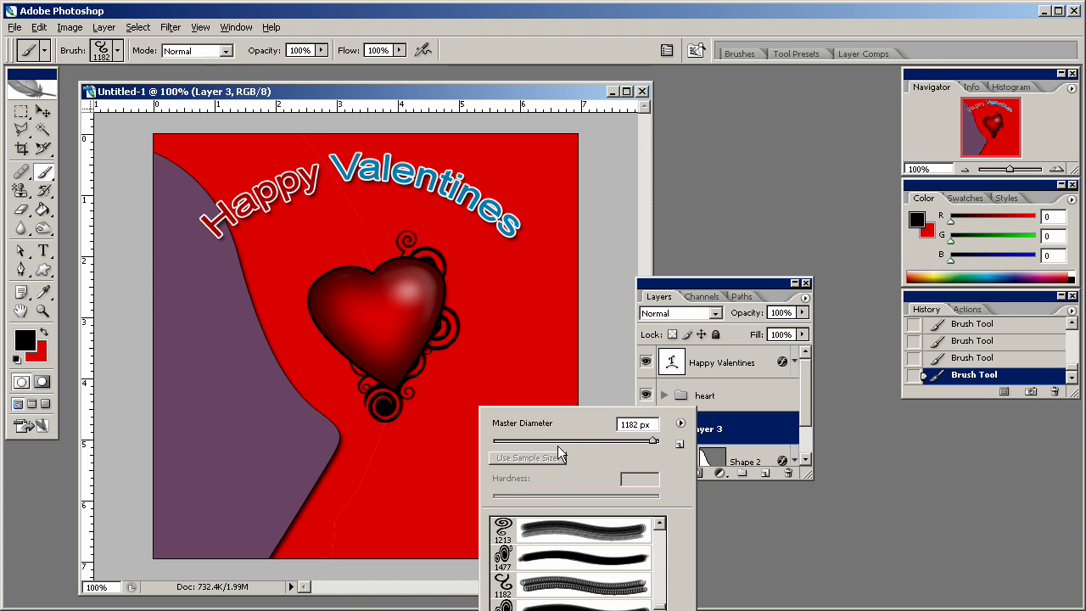
pyautogui.write('96')
pyautogui.press('Return')
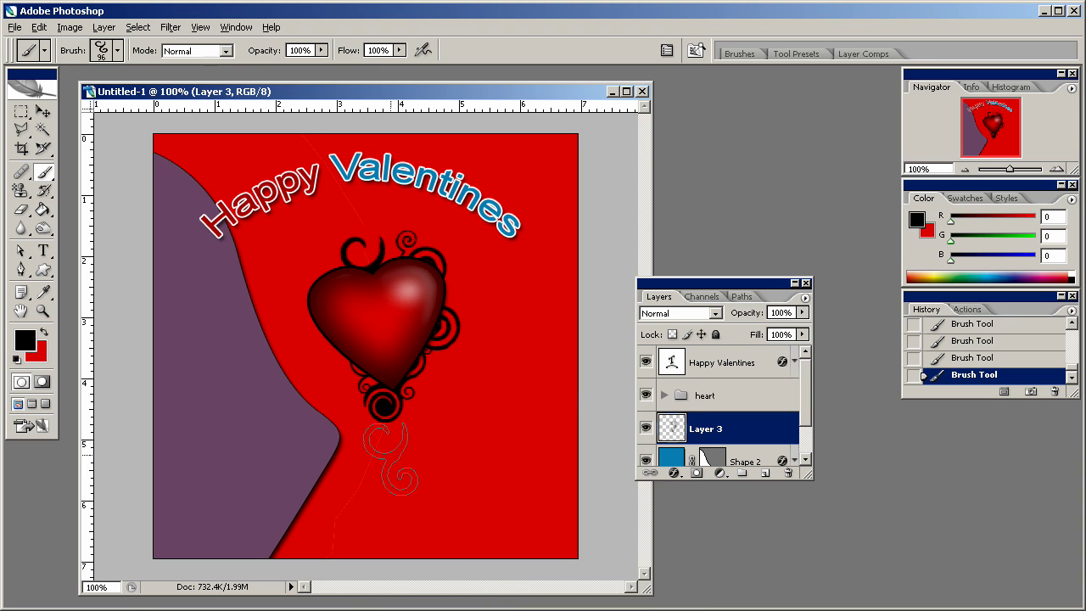
pyautogui.rightClick(464, 400)
pyautogui.click(498, 585)
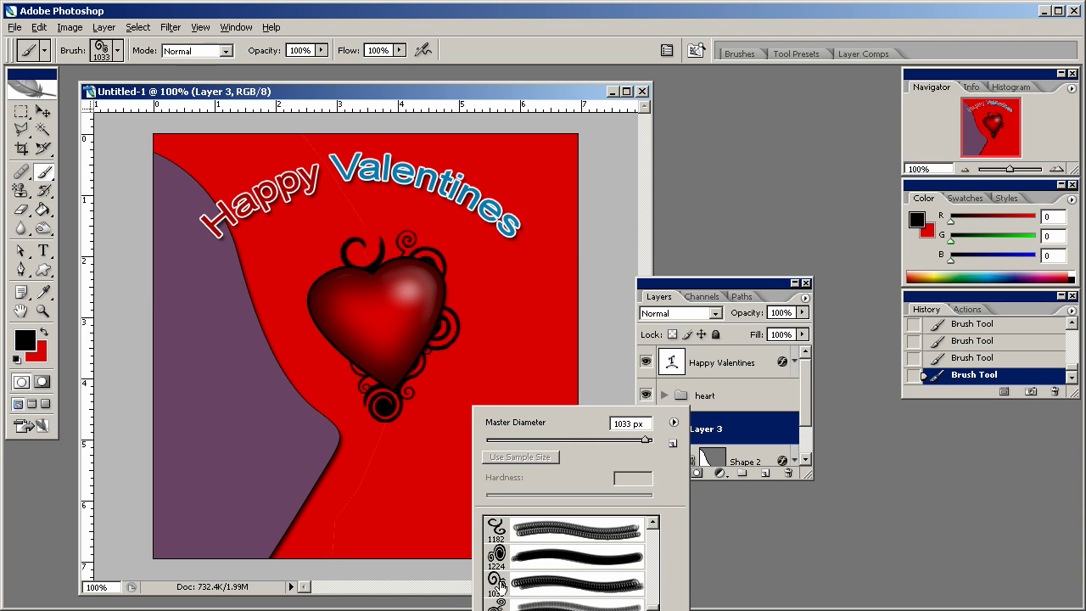
pyautogui.click(498, 555)
pyautogui.click(558, 439)
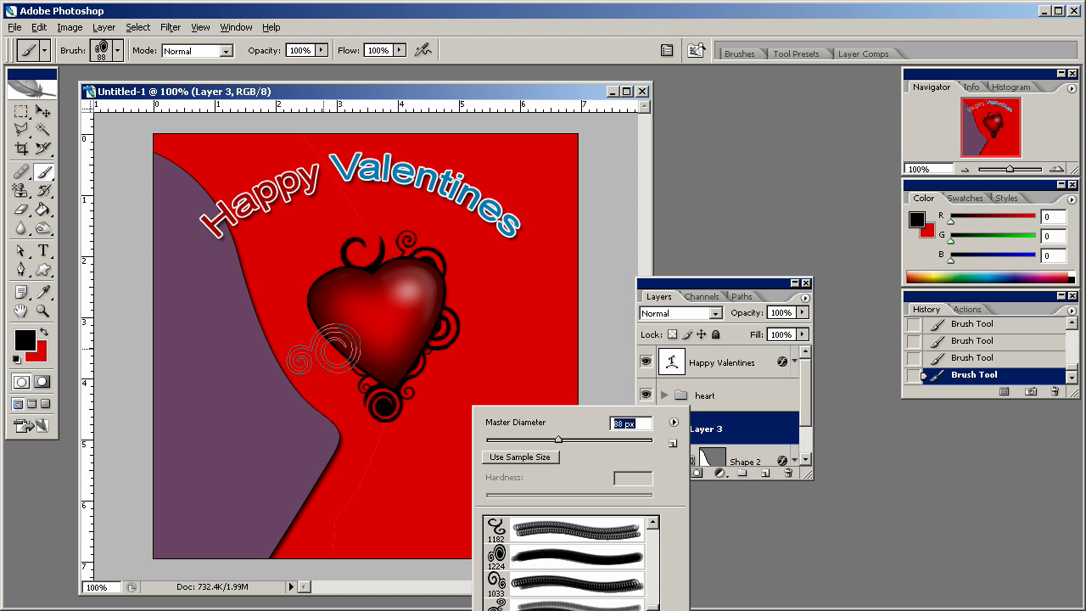
pyautogui.click(318, 352)
# - Stamp a 102 px 1182 swirl to the left of the heart
pyautogui.rightClick(434, 428)
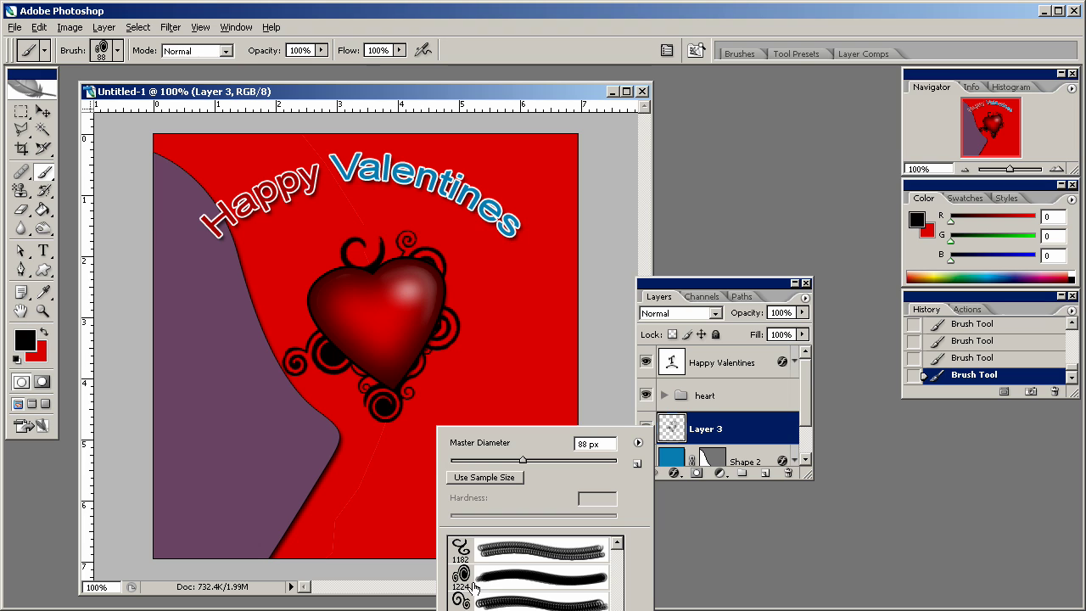
pyautogui.click(475, 551)
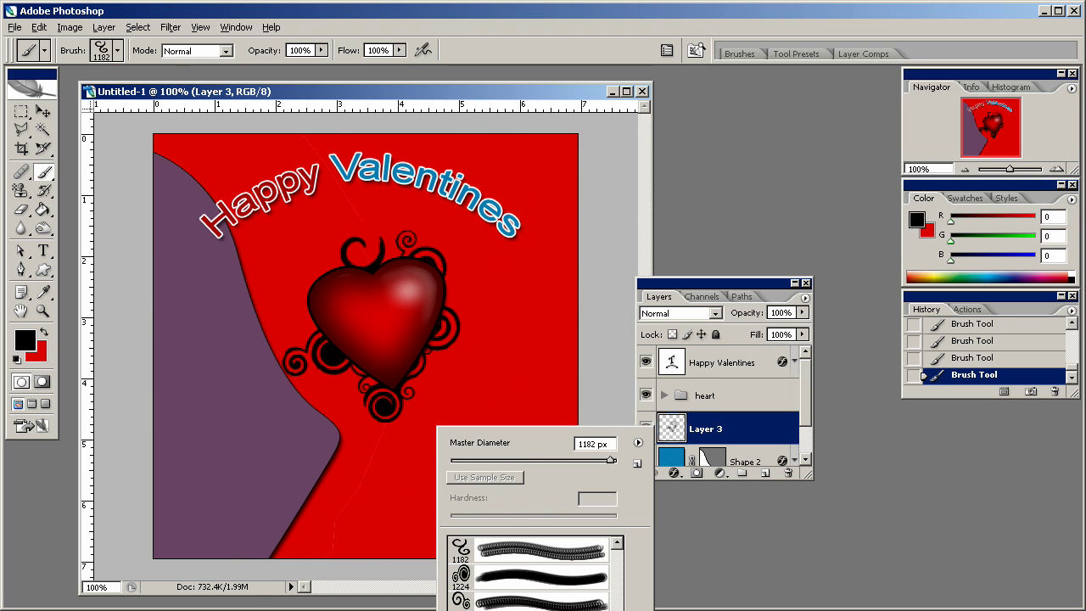
pyautogui.moveTo(535, 470); pyautogui.dragTo(462, 471)
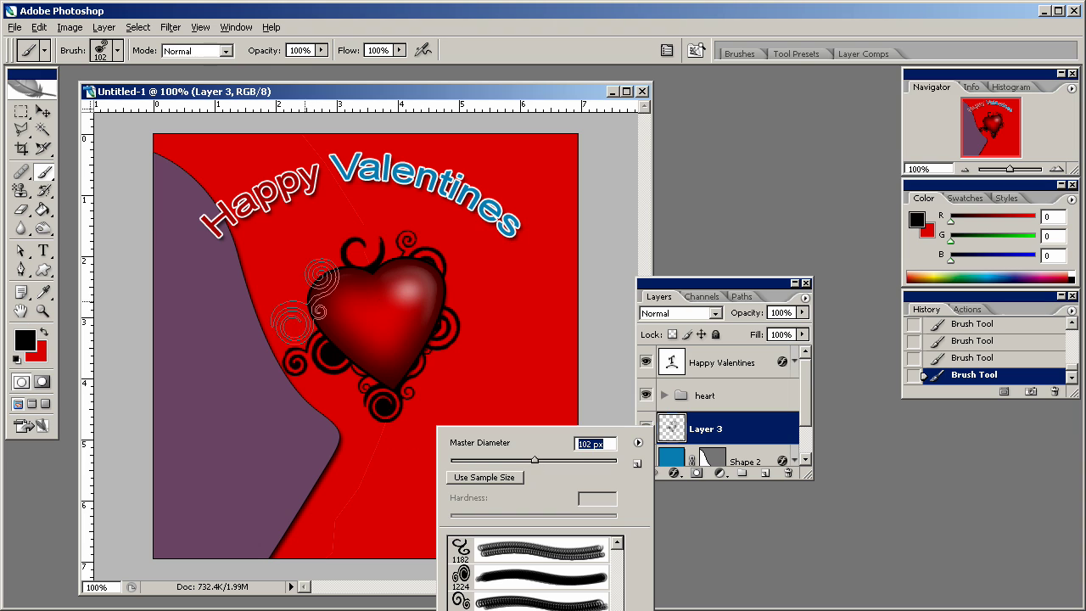
pyautogui.click(305, 301)
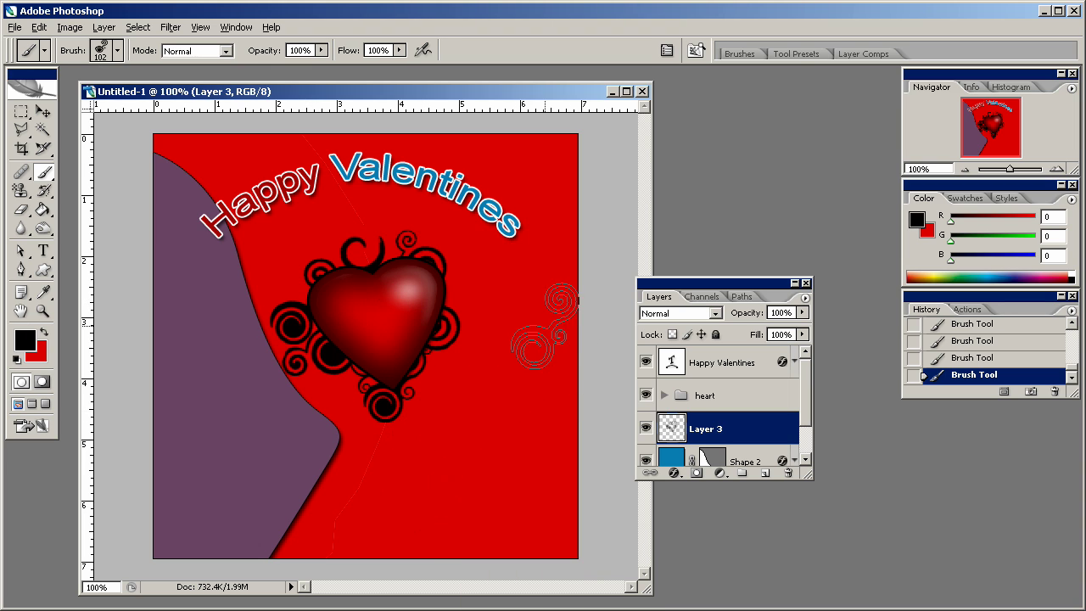
# - Duplicate the swirl layer, then try a Radial Blur on the original Layer 3 and undo it
pyautogui.moveTo(763, 466); pyautogui.dragTo(764, 472)
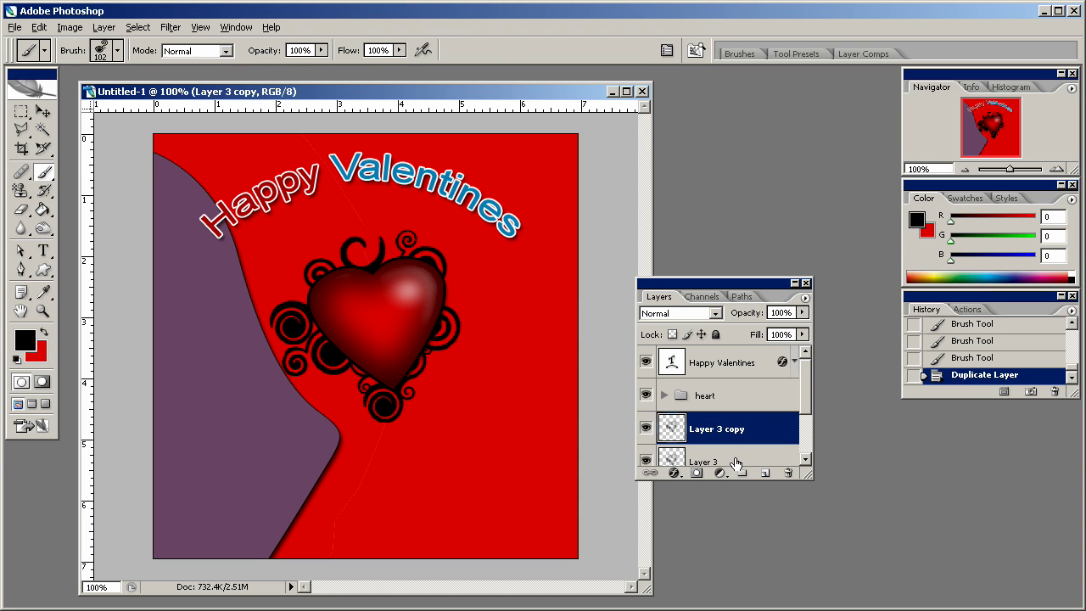
pyautogui.click(738, 458)
pyautogui.click(171, 27)
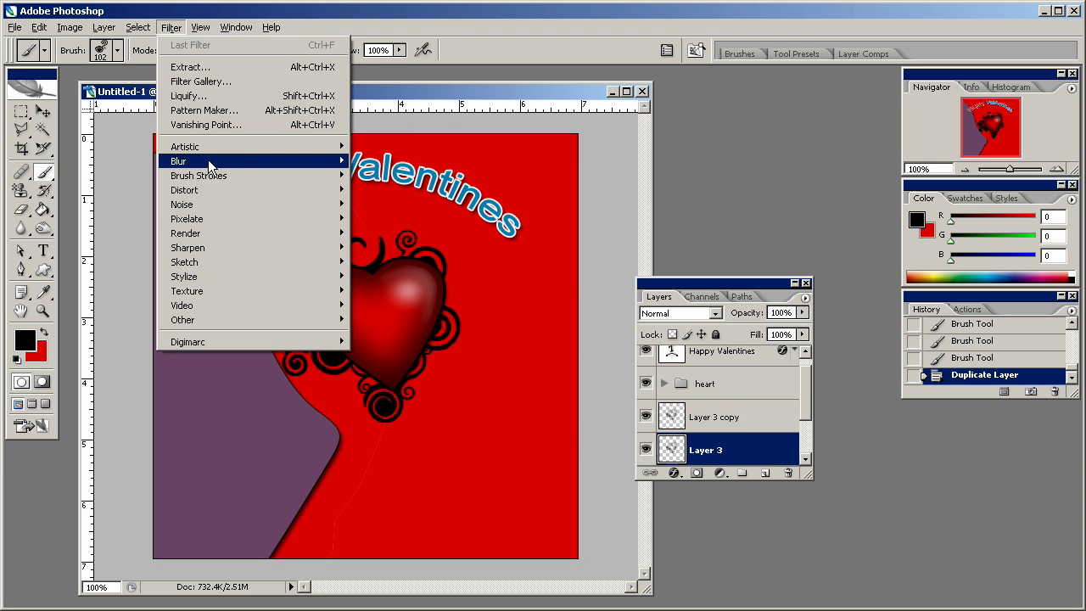
pyautogui.moveTo(212, 162)
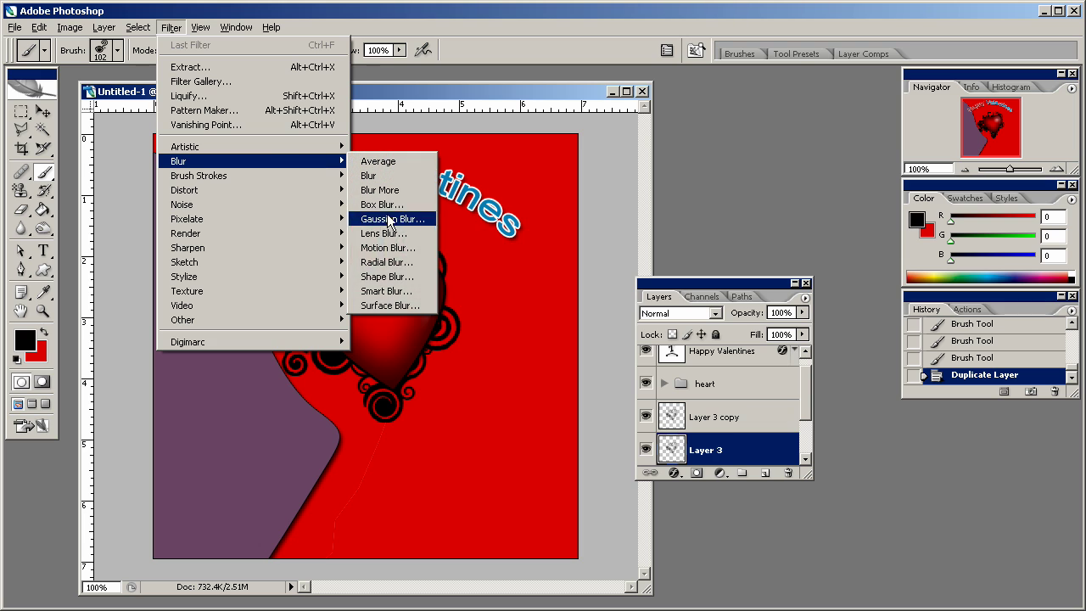
pyautogui.click(404, 263)
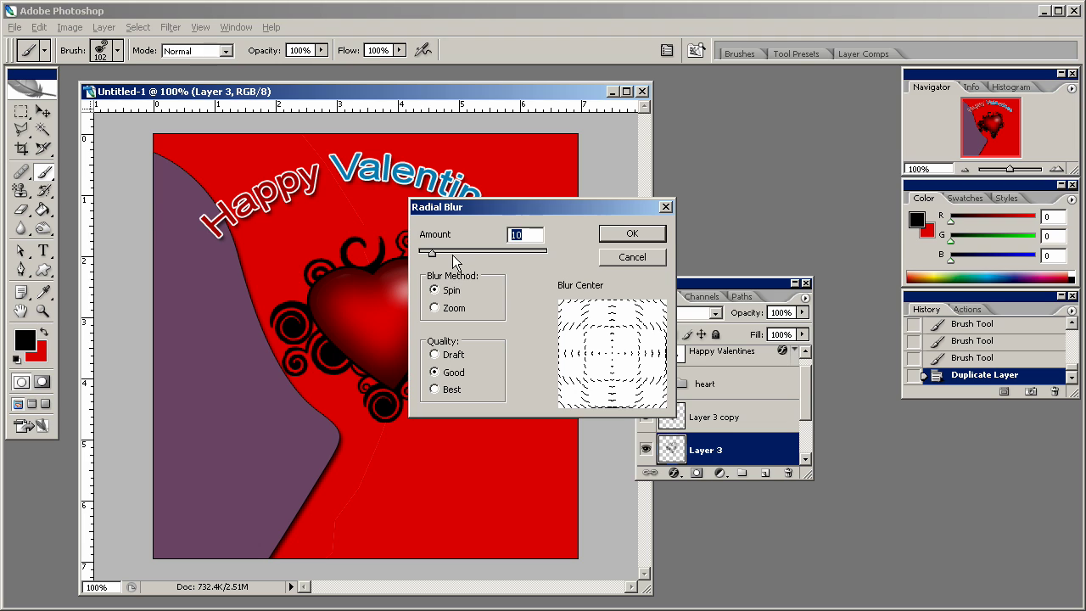
pyautogui.click(604, 239)
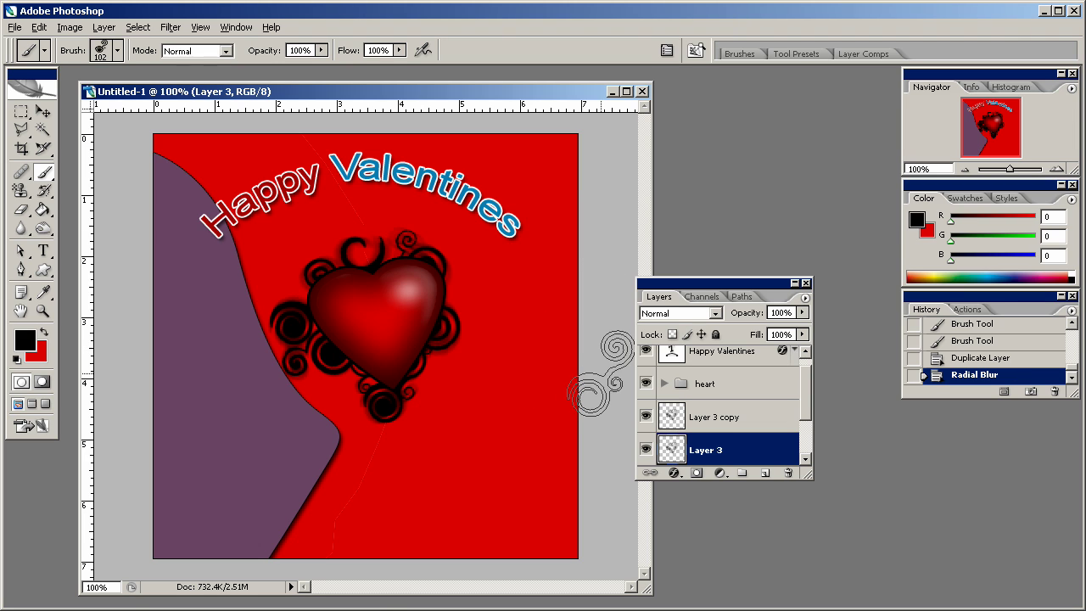
pyautogui.hotkey('ctrl', 'z')
# - Apply a Zoom Radial Blur with amount 79 to Layer 3
pyautogui.click(170, 27)
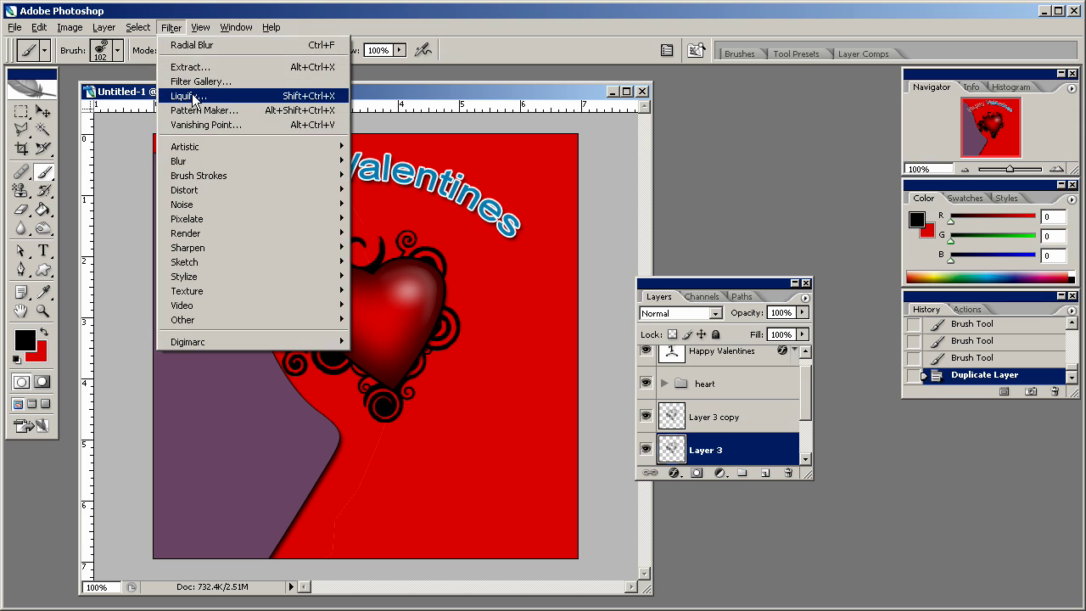
pyautogui.moveTo(201, 160)
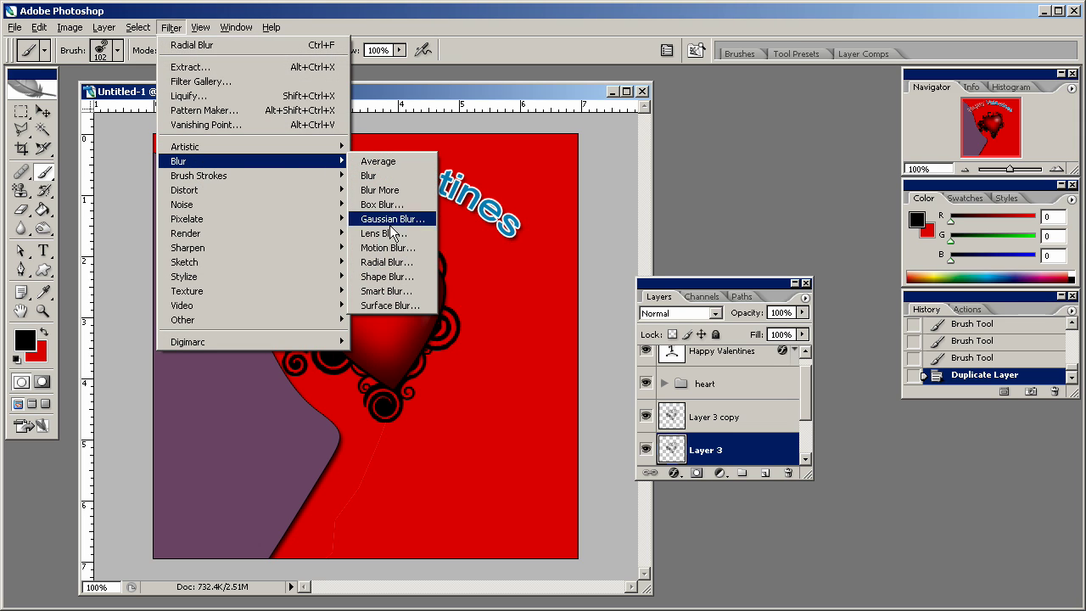
pyautogui.click(391, 265)
pyautogui.click(450, 308)
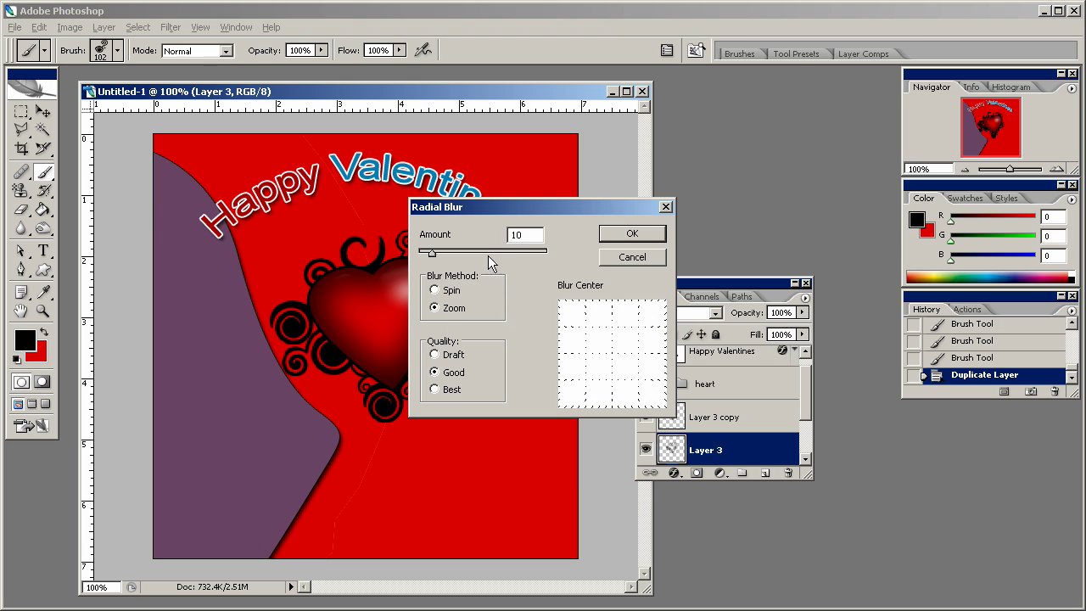
pyautogui.moveTo(432, 253); pyautogui.dragTo(519, 254)
pyautogui.click(632, 234)
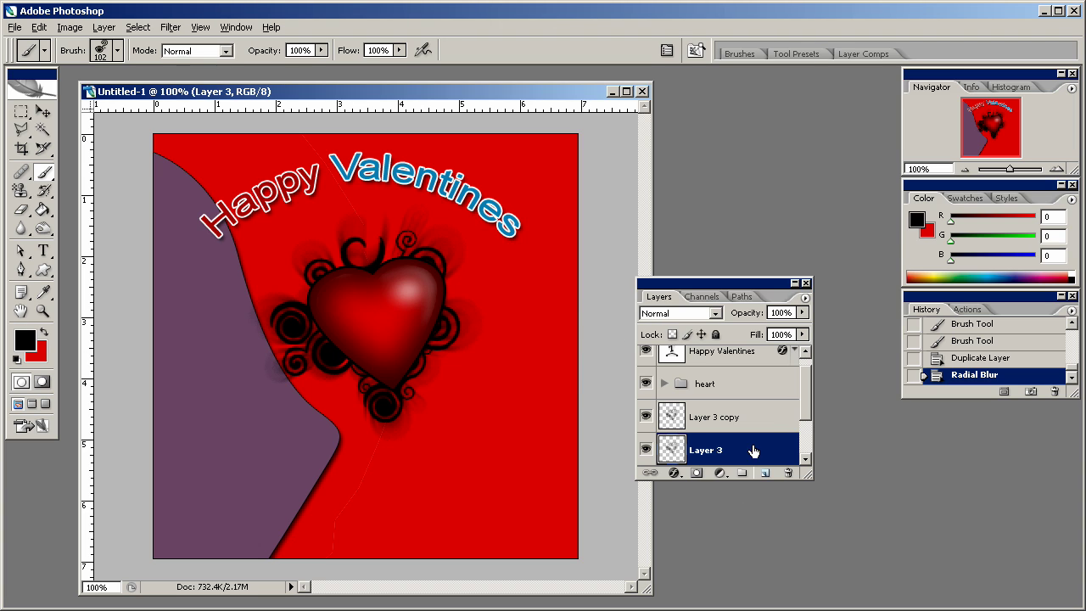
# - Duplicate Shape 2, hide the original, and merge an empty layer into the copy to rasterize it
pyautogui.scroll(-2, 759, 424)
pyautogui.click(755, 417)
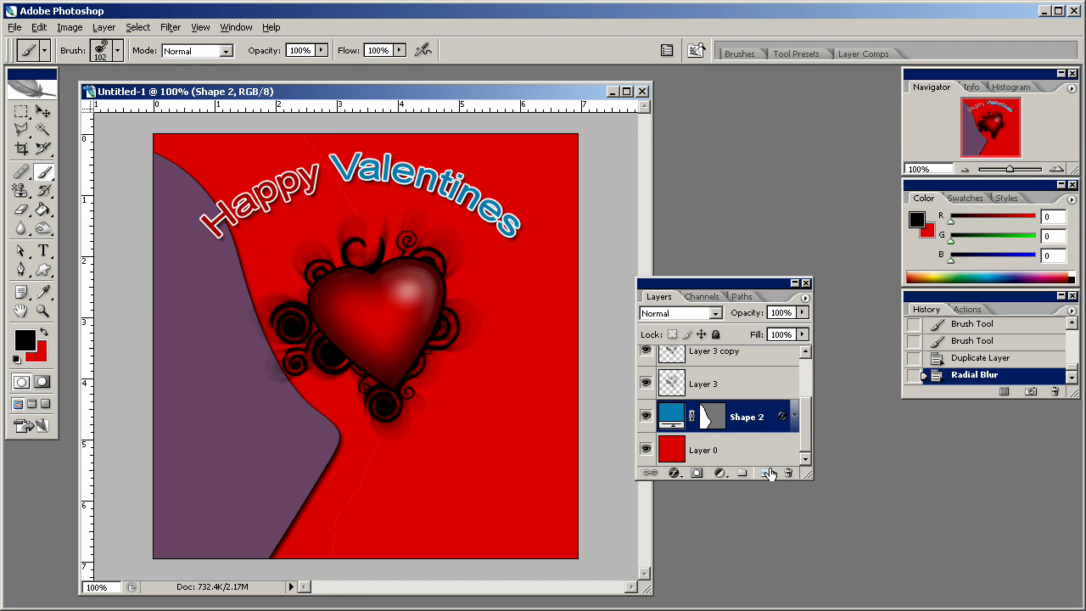
pyautogui.moveTo(774, 421); pyautogui.dragTo(765, 473)
pyautogui.click(646, 449)
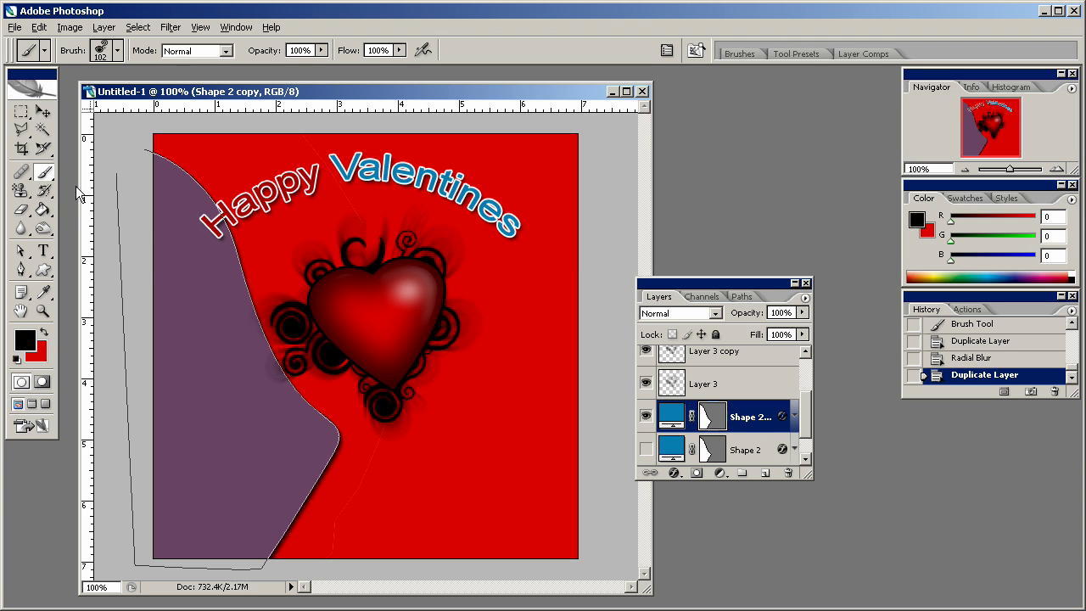
pyautogui.click(764, 471)
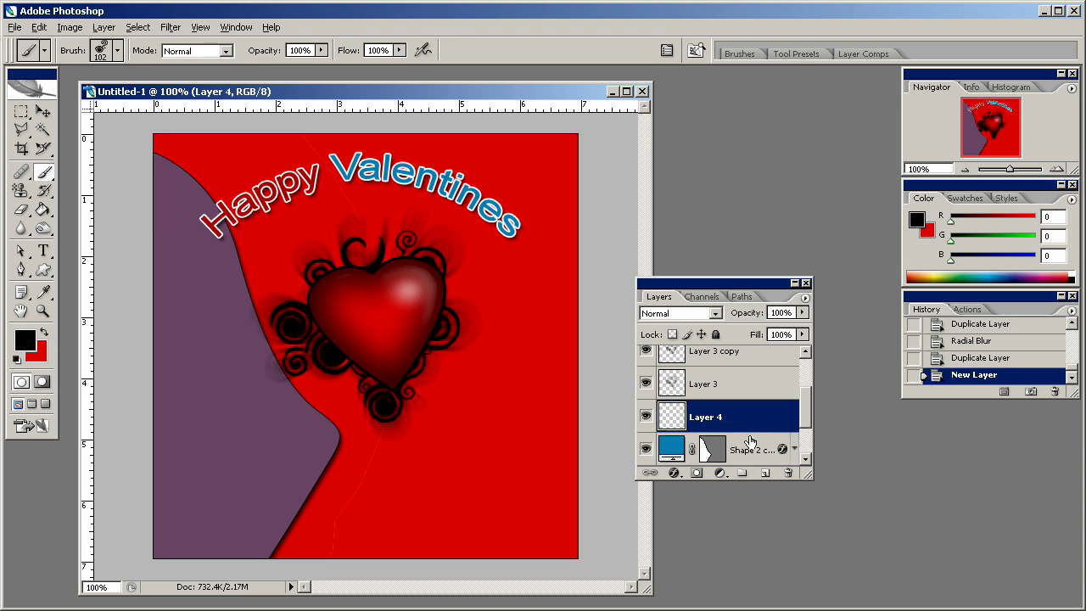
pyautogui.hotkey('ctrl', 'e')
# - Test a swirl stamp on the curve, undo it, and reselect Layer 4
pyautogui.click(322, 445)
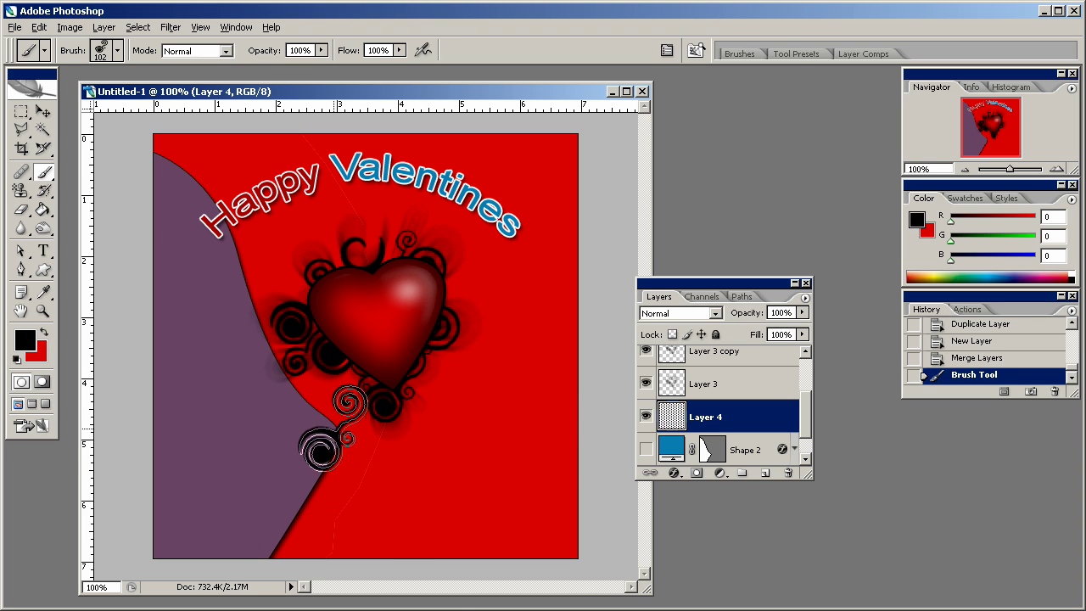
pyautogui.hotkey('ctrl', 'z')
pyautogui.rightClick(416, 553)
pyautogui.click(738, 445)
pyautogui.click(715, 418)
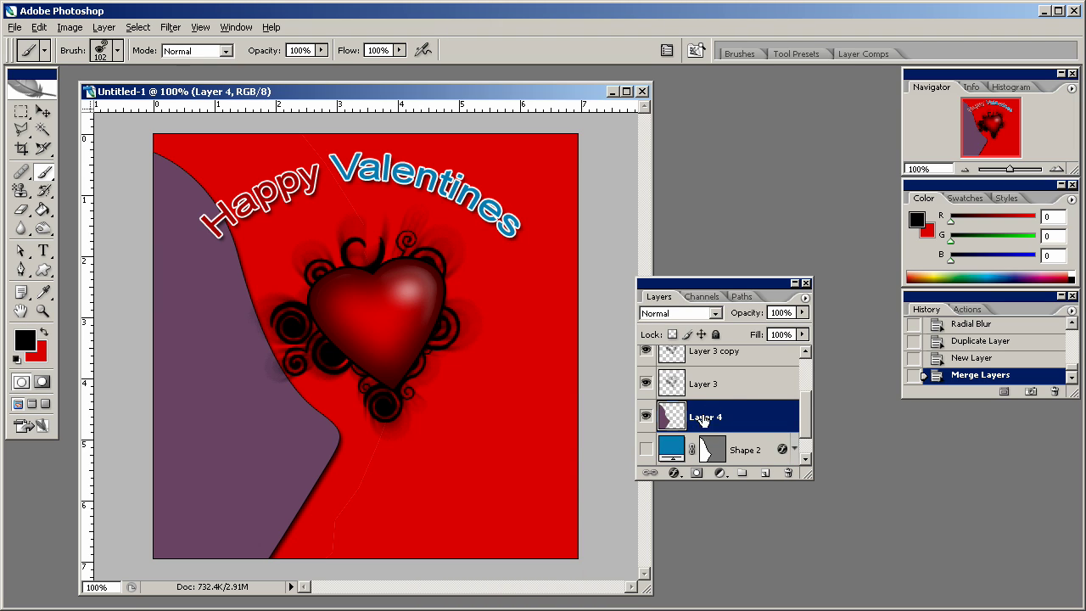
# - Add a new layer above Shape 2 and replace the brushes with the Sui generis set
pyautogui.click(728, 449)
pyautogui.click(765, 472)
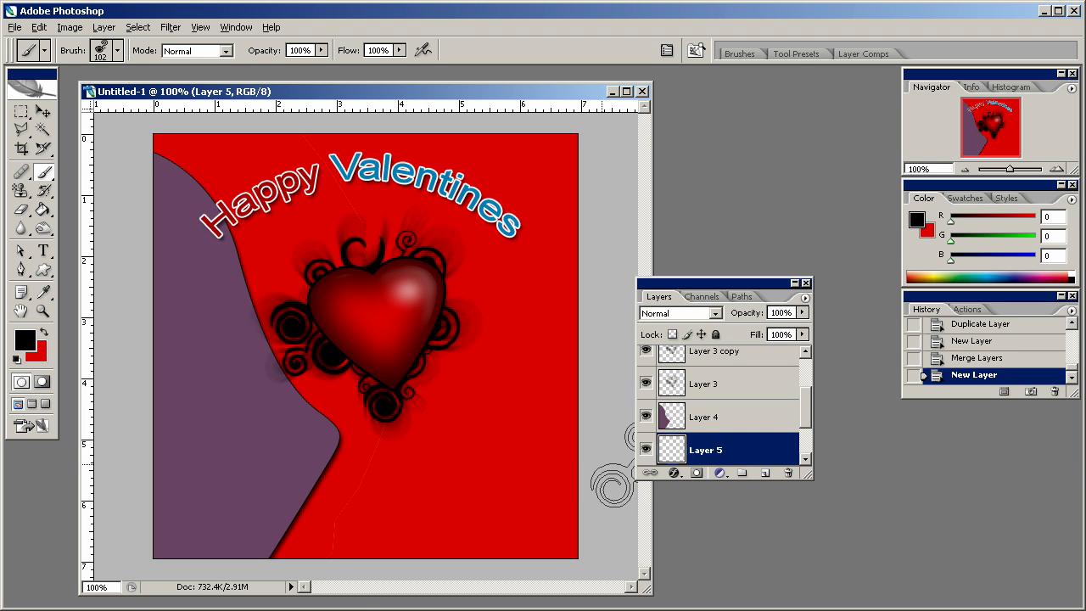
pyautogui.rightClick(348, 480)
pyautogui.click(546, 494)
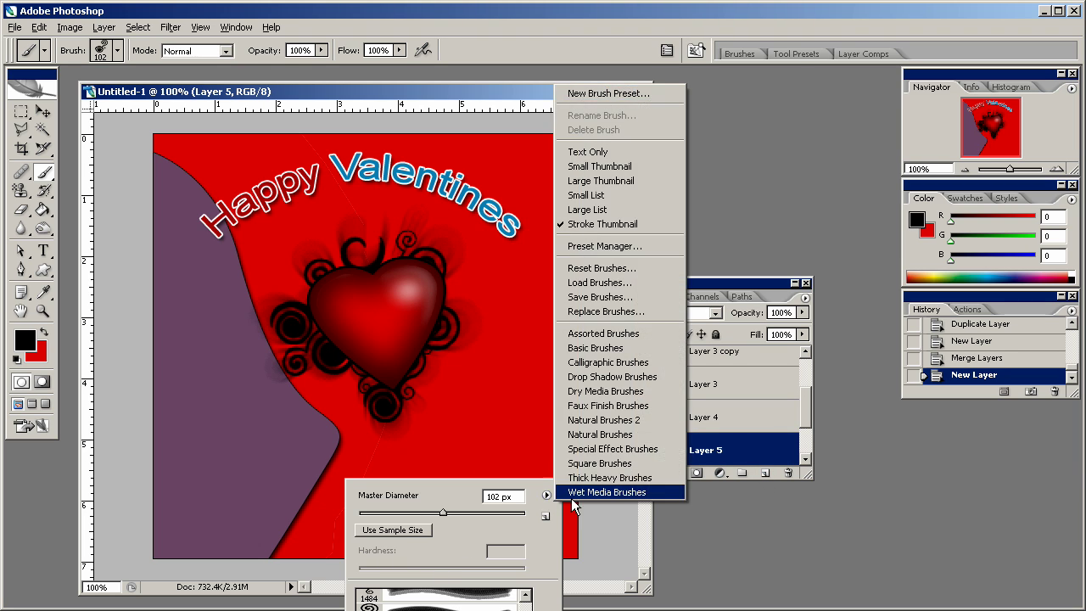
pyautogui.click(618, 309)
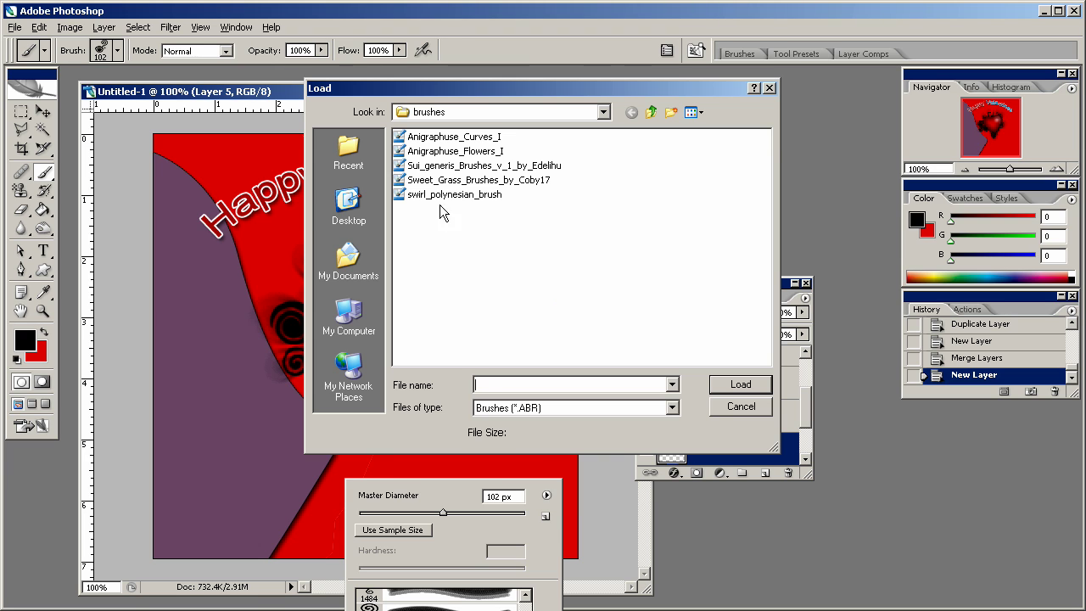
pyautogui.doubleClick(445, 166)
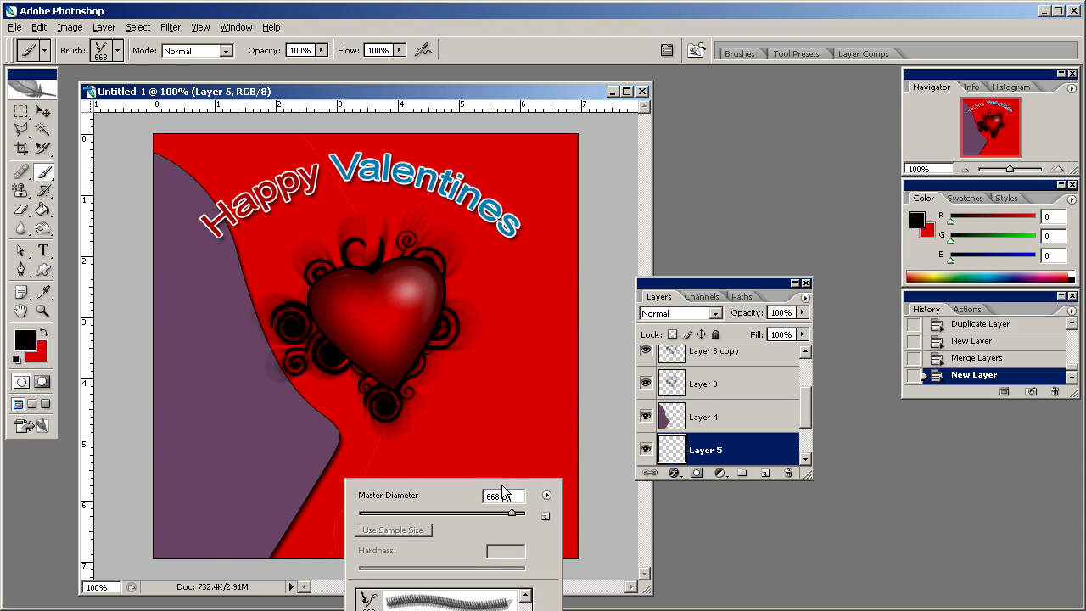
# - Stamp a black flourish at the lower left and scatter dark squares across the card
pyautogui.click(321, 524)
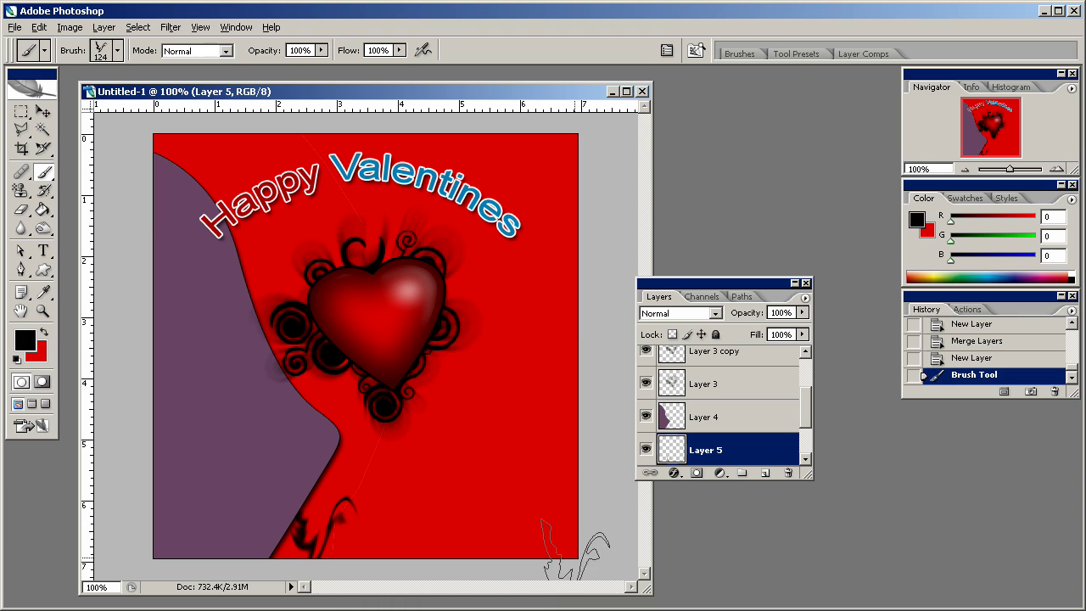
pyautogui.rightClick(427, 438)
pyautogui.click(526, 594)
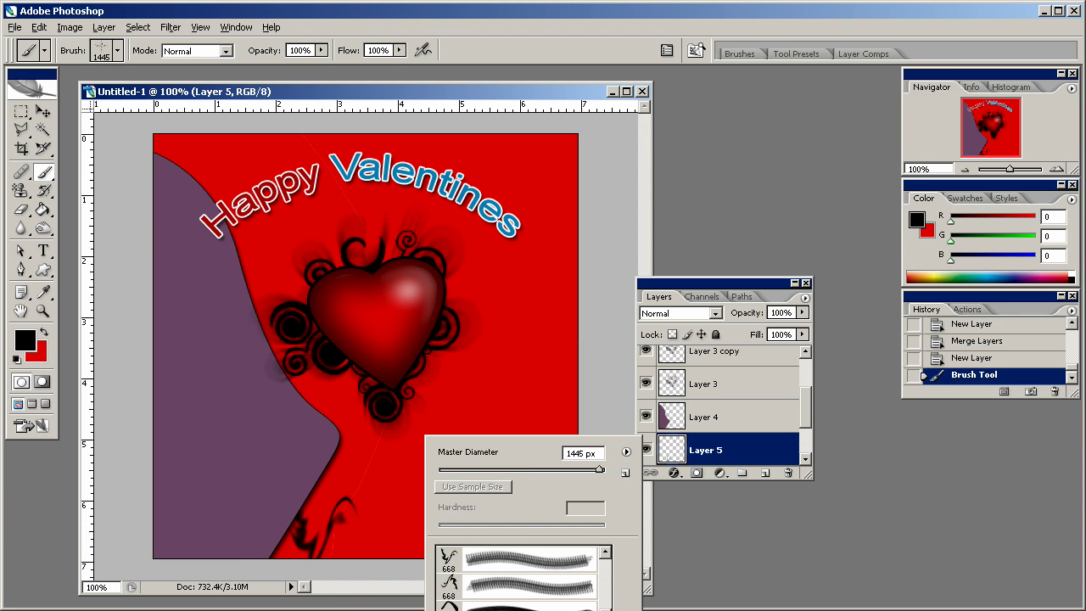
pyautogui.click(407, 373)
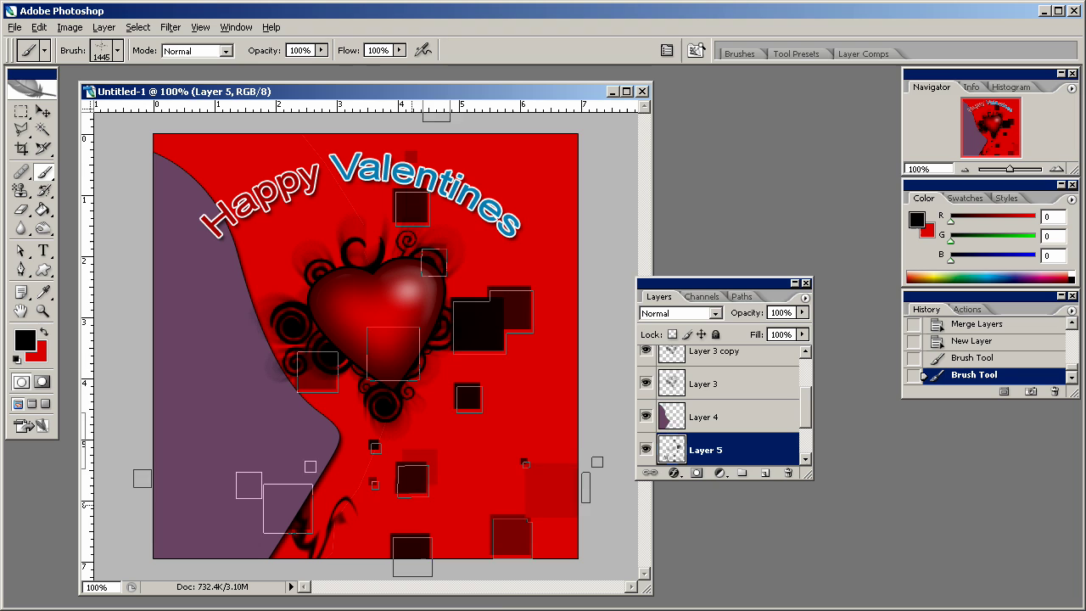
# - Try the long curved stroke brush across the card, then undo the oversized stroke
pyautogui.rightClick(464, 373)
pyautogui.scroll(-2, 496, 485)
pyautogui.click(496, 485)
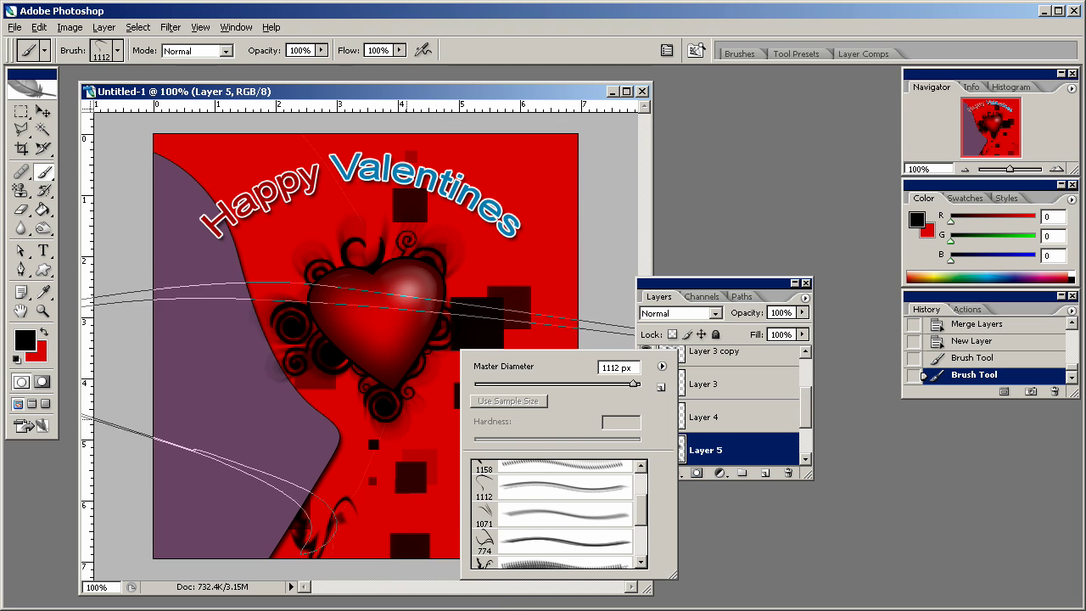
pyautogui.click(611, 339)
pyautogui.hotkey('ctrl', 'z')
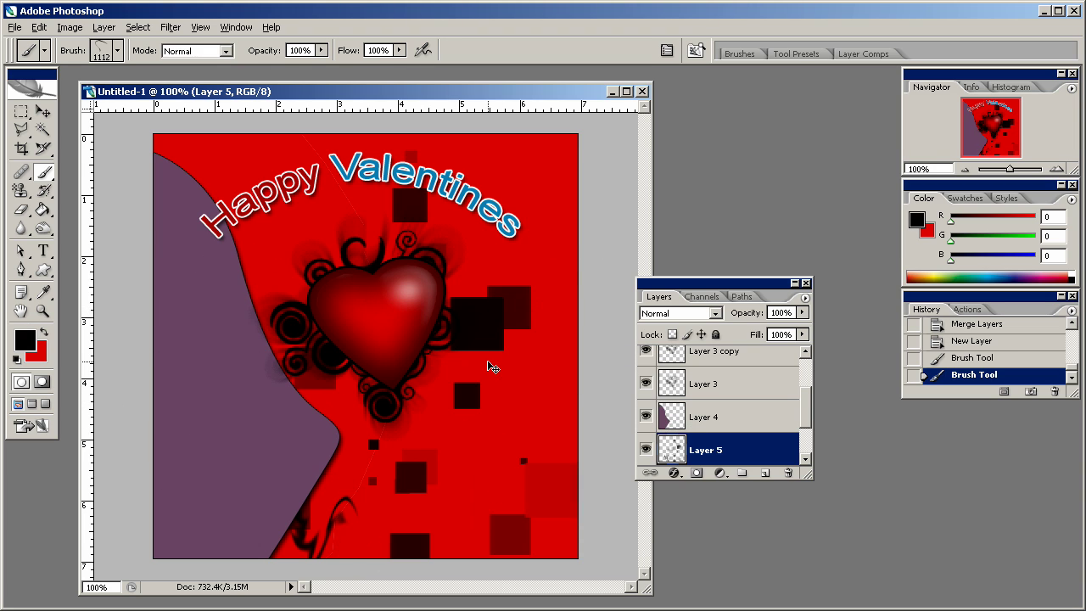
# - Paint thin ~143 px black curves below and beside the heart, then size a 495 px preset to 87 px
pyautogui.rightClick(386, 382)
pyautogui.moveTo(688, 429); pyautogui.dragTo(654, 428)
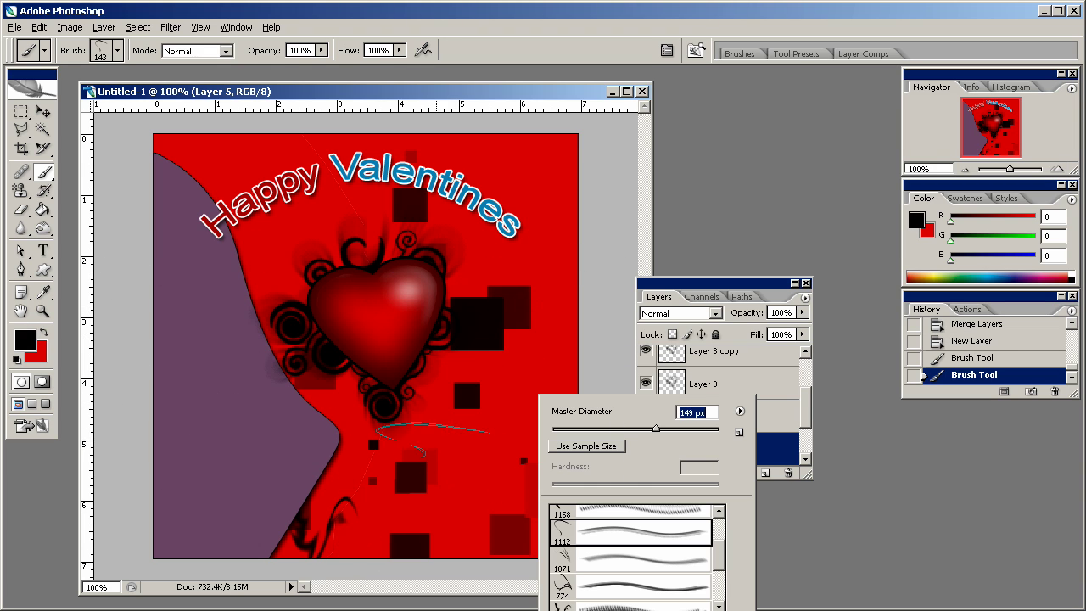
pyautogui.click(392, 441)
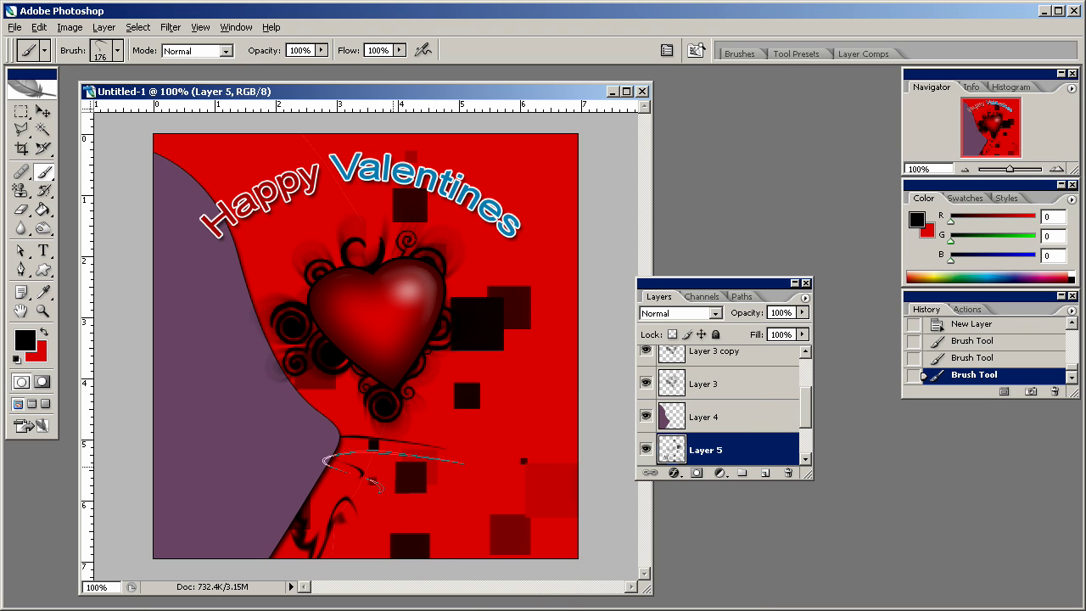
pyautogui.click(488, 301)
pyautogui.rightClick(488, 539)
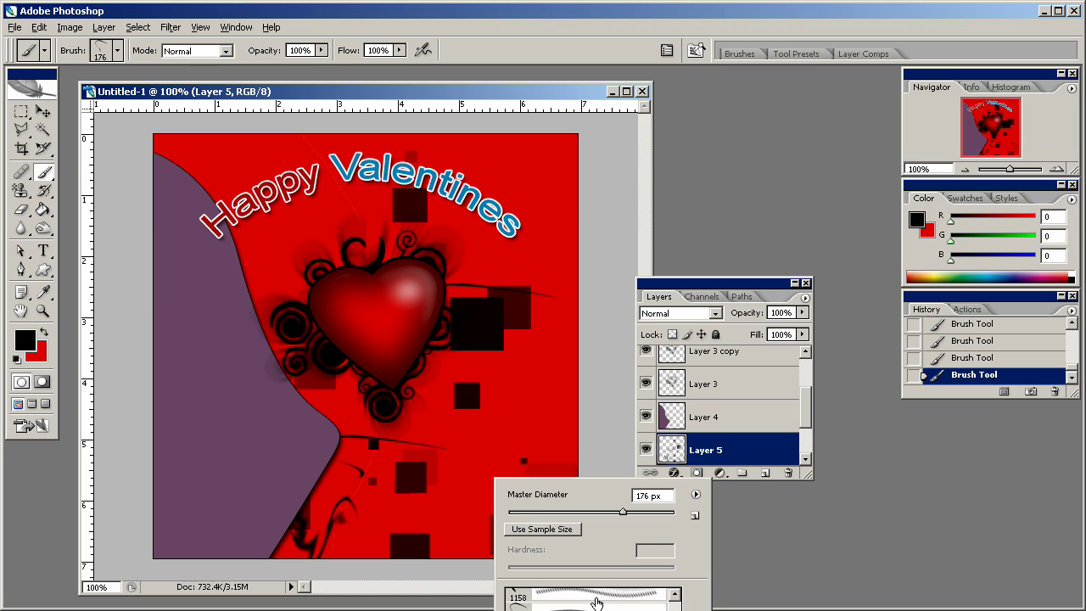
pyautogui.click(526, 604)
pyautogui.moveTo(564, 509); pyautogui.dragTo(579, 512)
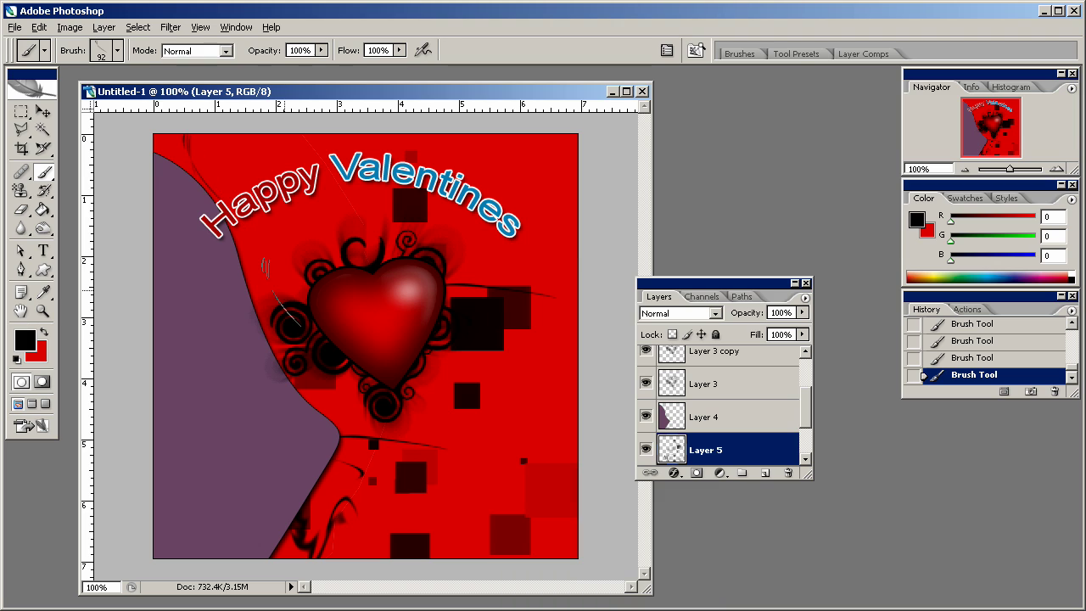
pyautogui.press('Return')
# - Start a text block at the lower left with white colour and 100 pt font size
pyautogui.press('t')
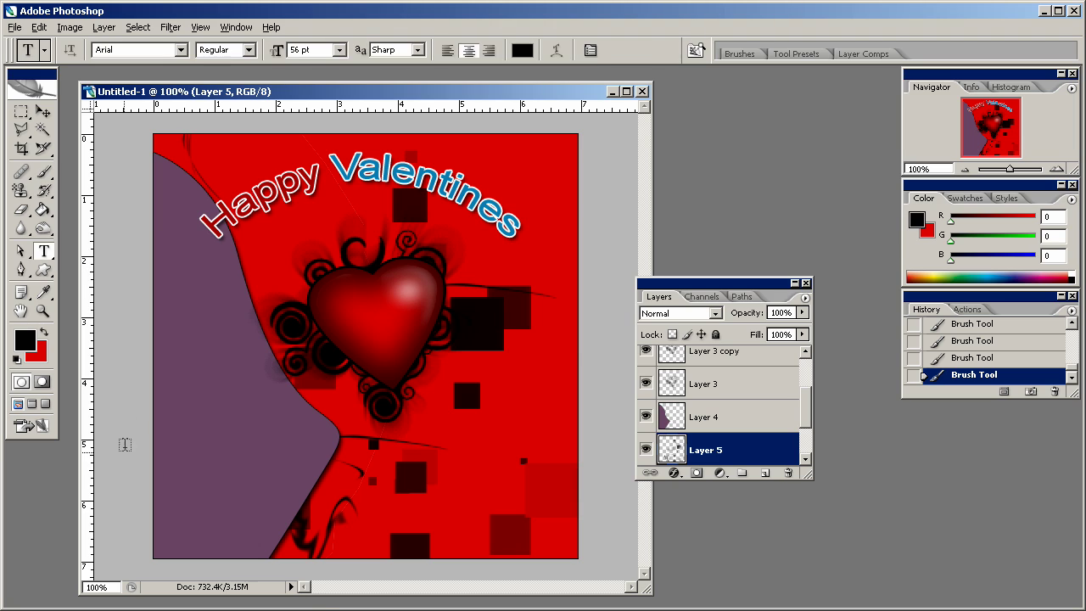
pyautogui.click(182, 489)
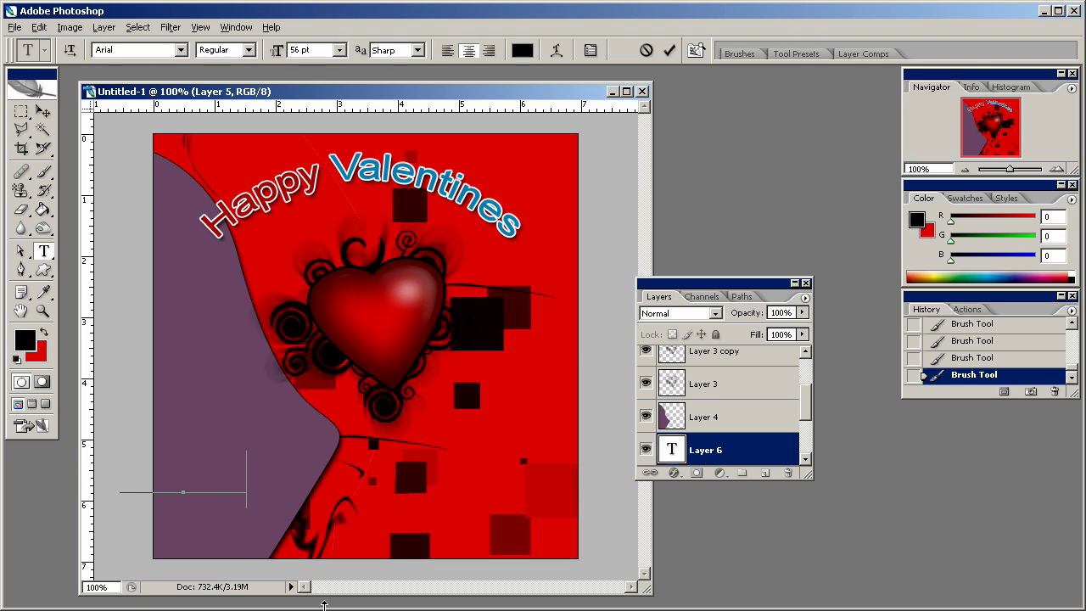
pyautogui.click(521, 50)
pyautogui.click(362, 413)
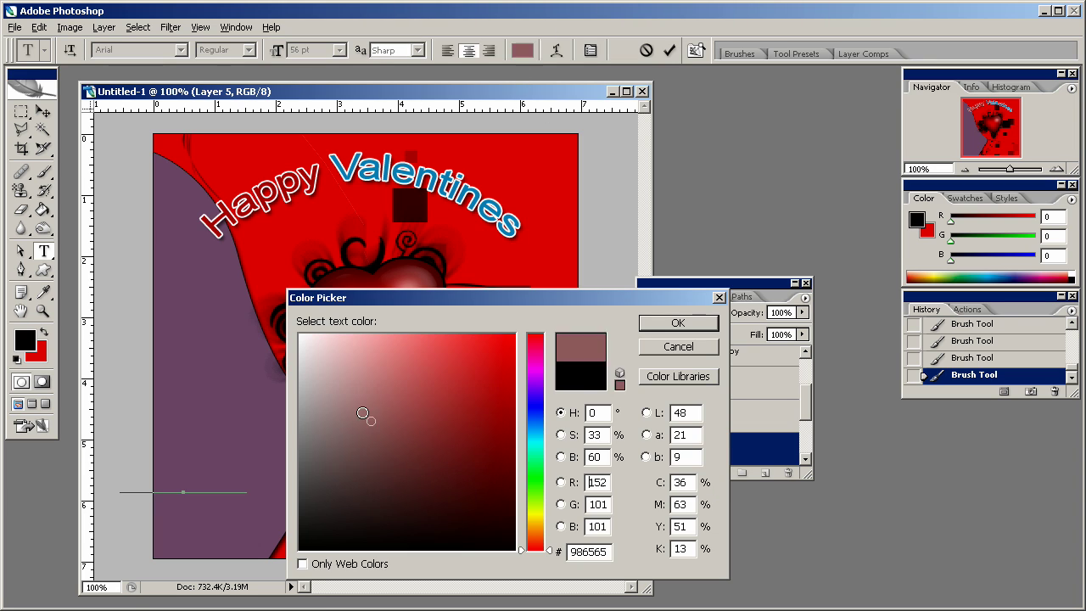
pyautogui.click(301, 337)
pyautogui.click(678, 322)
pyautogui.click(338, 50)
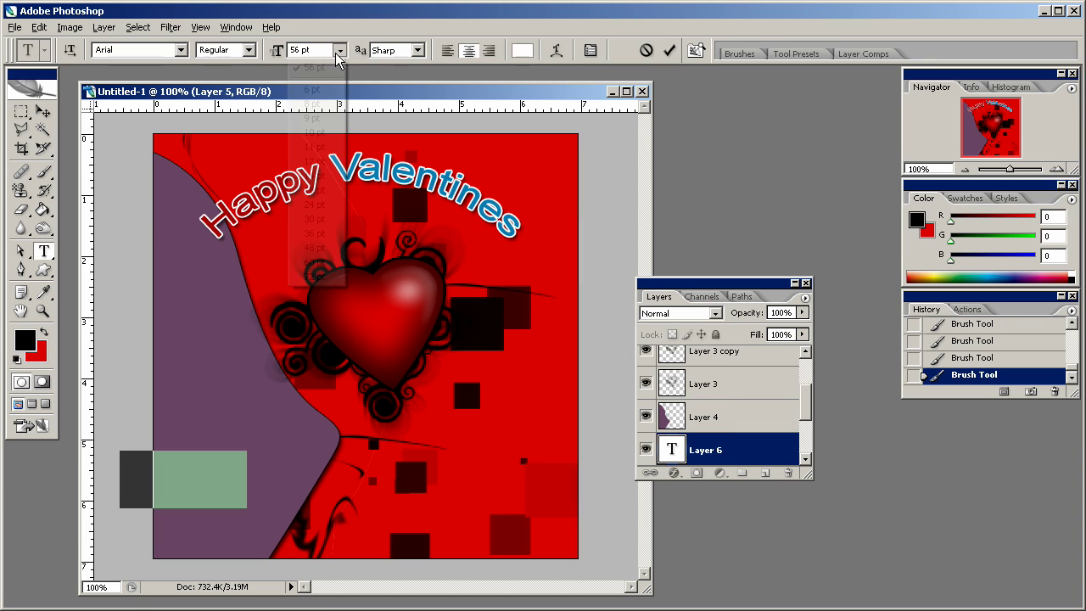
pyautogui.click(316, 273)
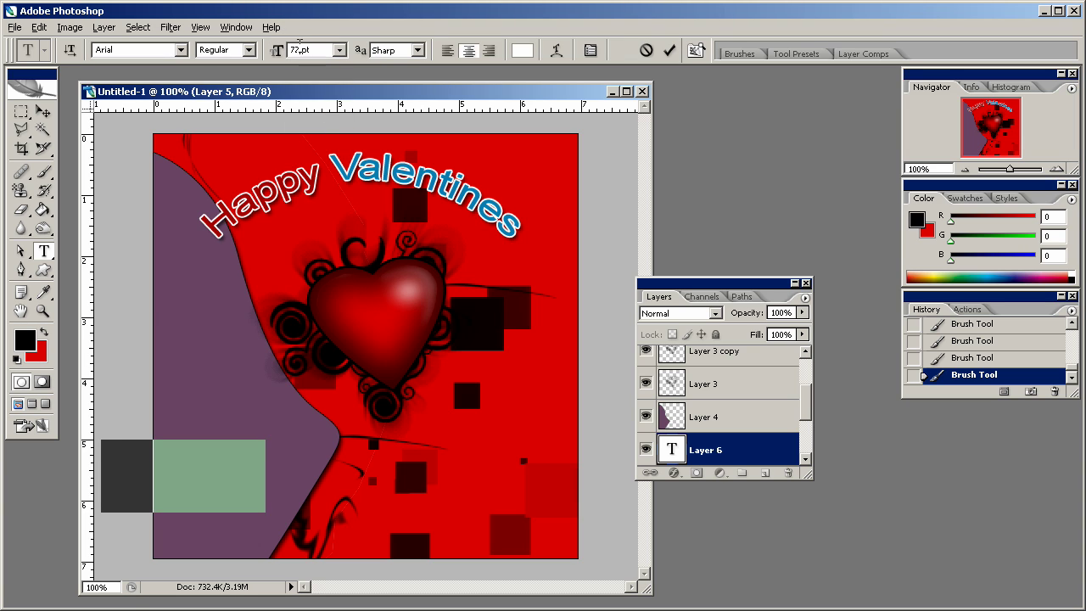
pyautogui.write('100')
pyautogui.press('Return')
# - Move the name layer to the top, rotate it upward, and place it at the lower right
pyautogui.click(738, 448)
pyautogui.moveTo(738, 448); pyautogui.dragTo(732, 397)
pyautogui.moveTo(719, 456); pyautogui.dragTo(718, 363)
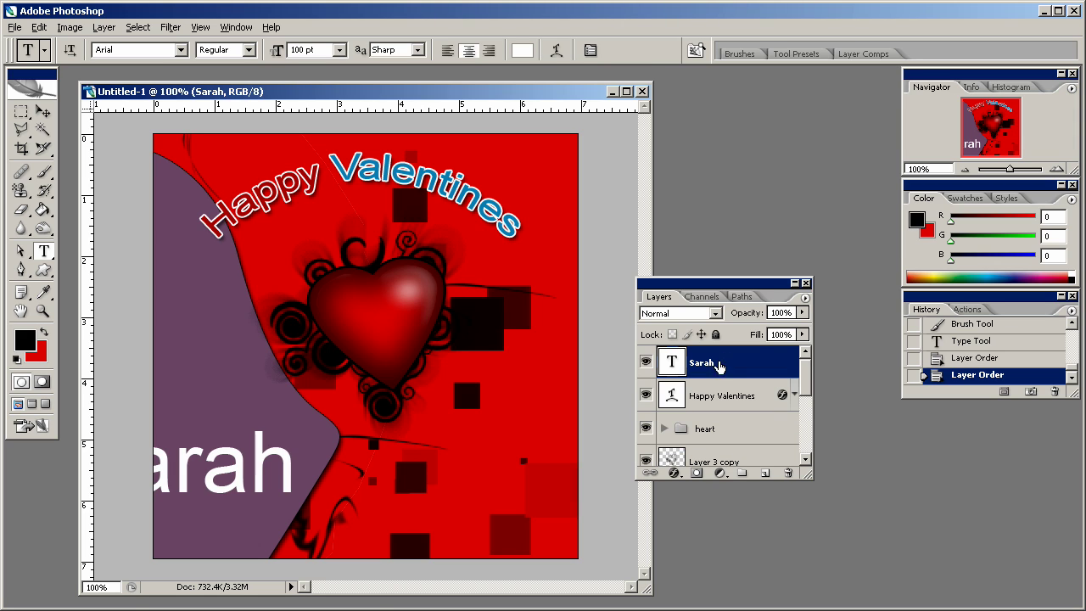
pyautogui.press('v')
pyautogui.moveTo(241, 316); pyautogui.dragTo(376, 334)
pyautogui.hotkey('ctrl', 't')
pyautogui.moveTo(516, 407); pyautogui.dragTo(485, 328)
pyautogui.press('Return')
pyautogui.moveTo(394, 435); pyautogui.dragTo(493, 401)
pyautogui.click(43, 250)
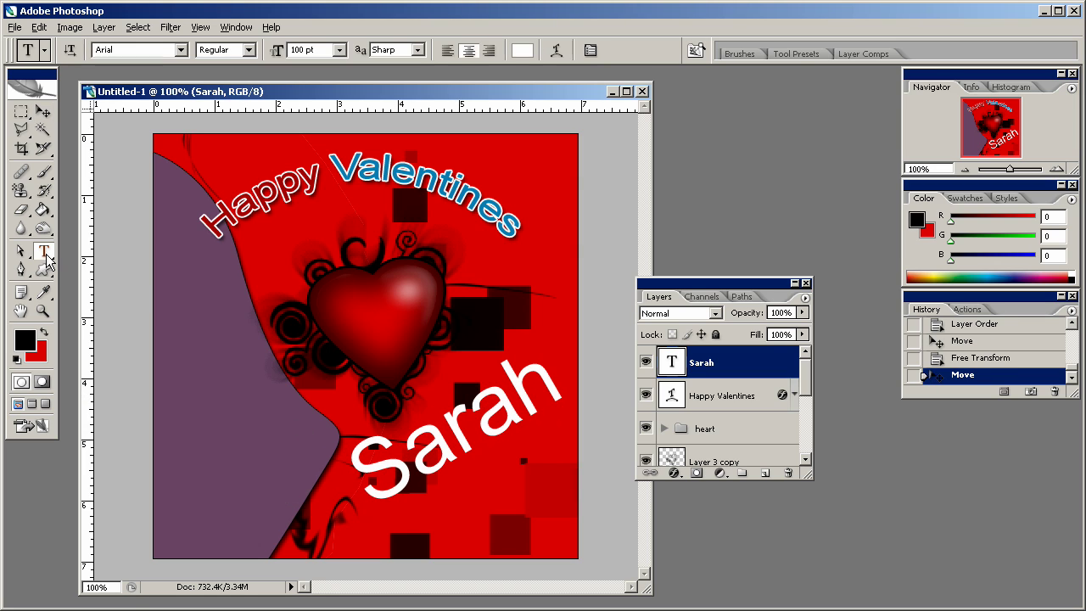
# - Add a drop shadow and a 3 px dark purple #642c5b outline sampled from the curve
pyautogui.click(467, 450)
pyautogui.doubleClick(768, 362)
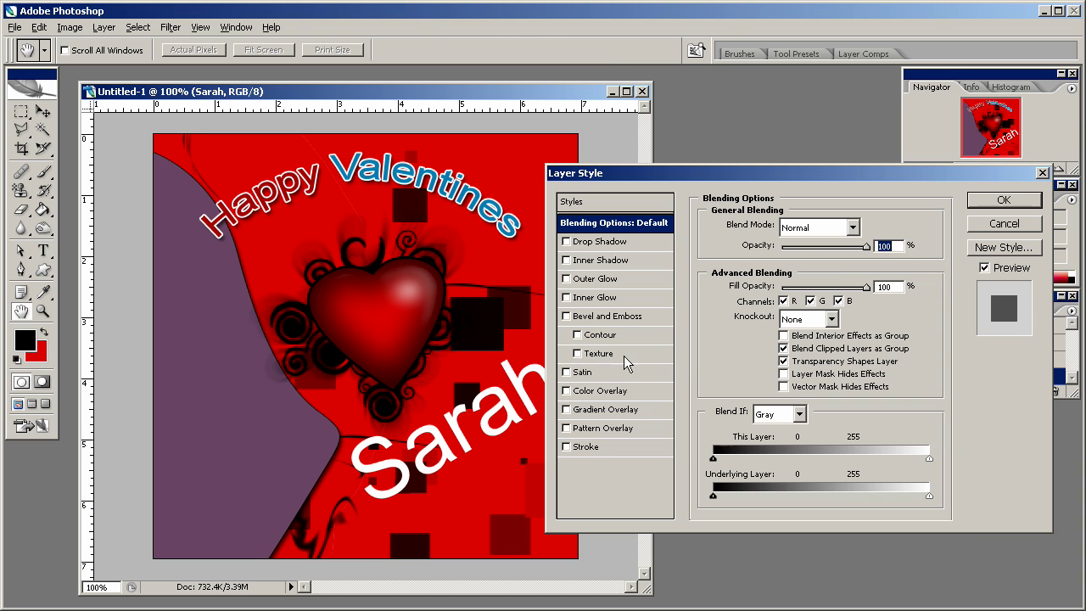
pyautogui.click(594, 245)
pyautogui.click(599, 447)
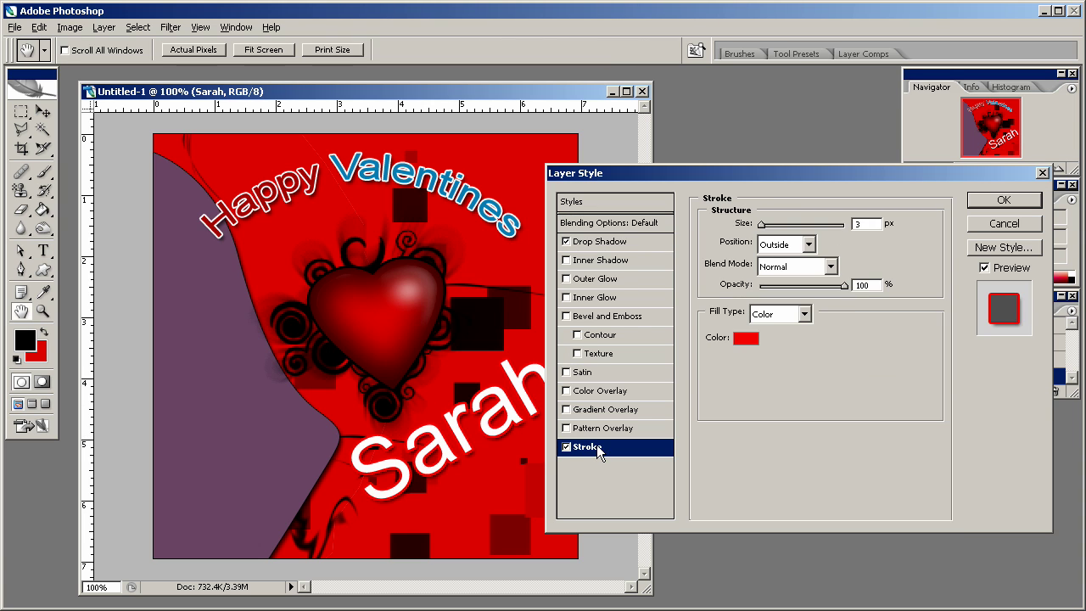
pyautogui.click(744, 340)
pyautogui.moveTo(434, 298); pyautogui.dragTo(757, 294)
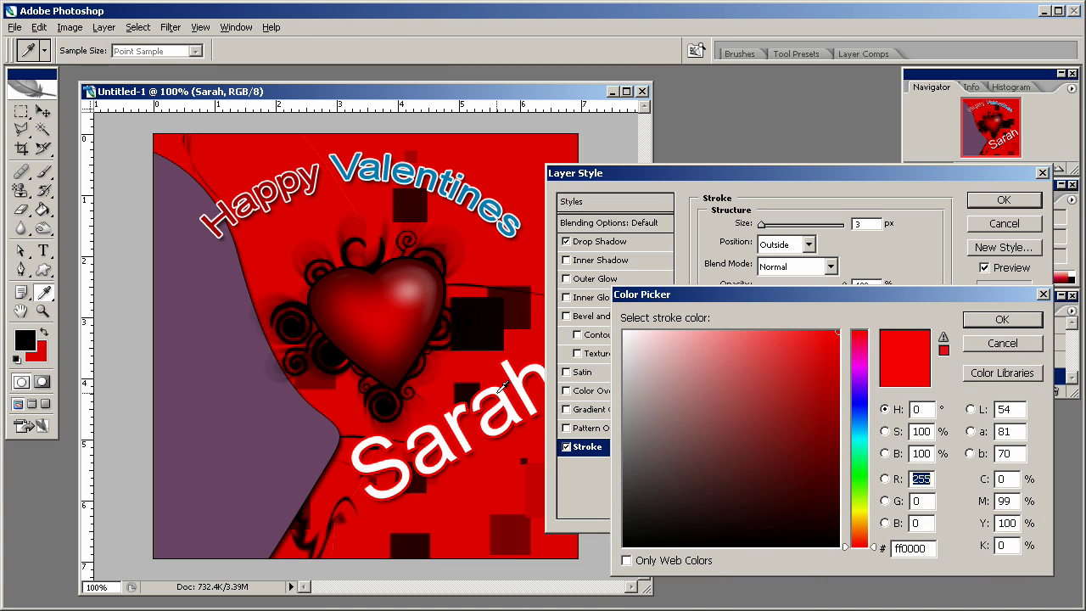
pyautogui.click(314, 441)
pyautogui.click(742, 454)
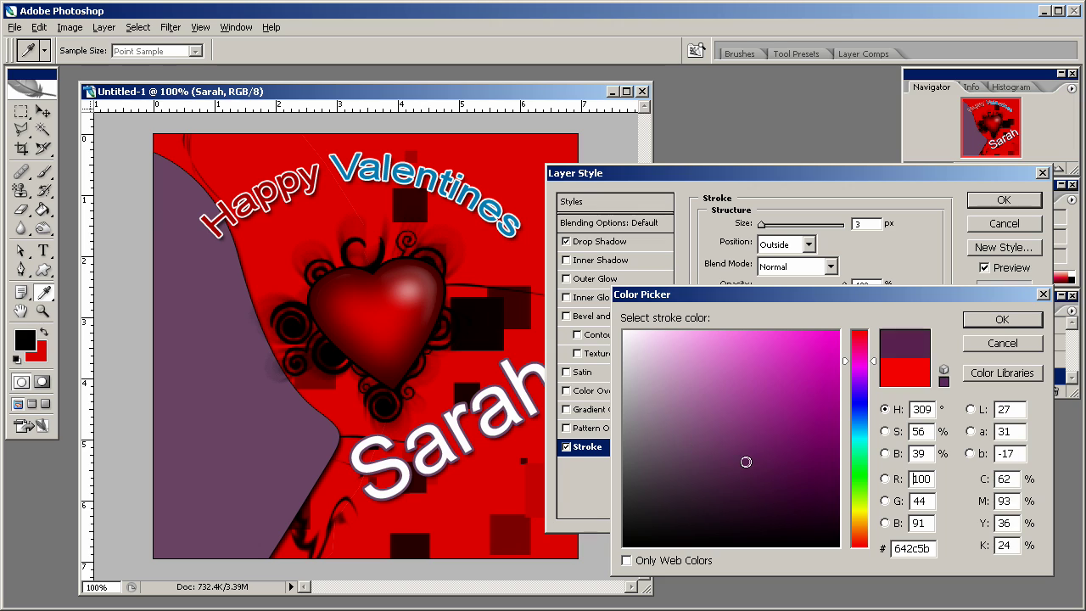
pyautogui.click(992, 320)
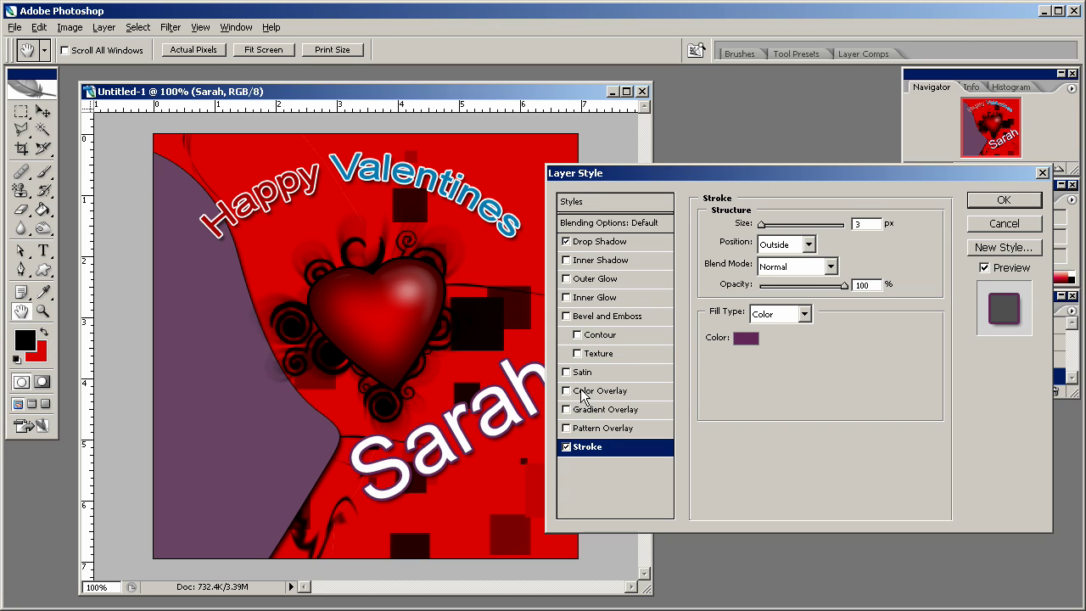
pyautogui.click(565, 409)
pyautogui.click(603, 410)
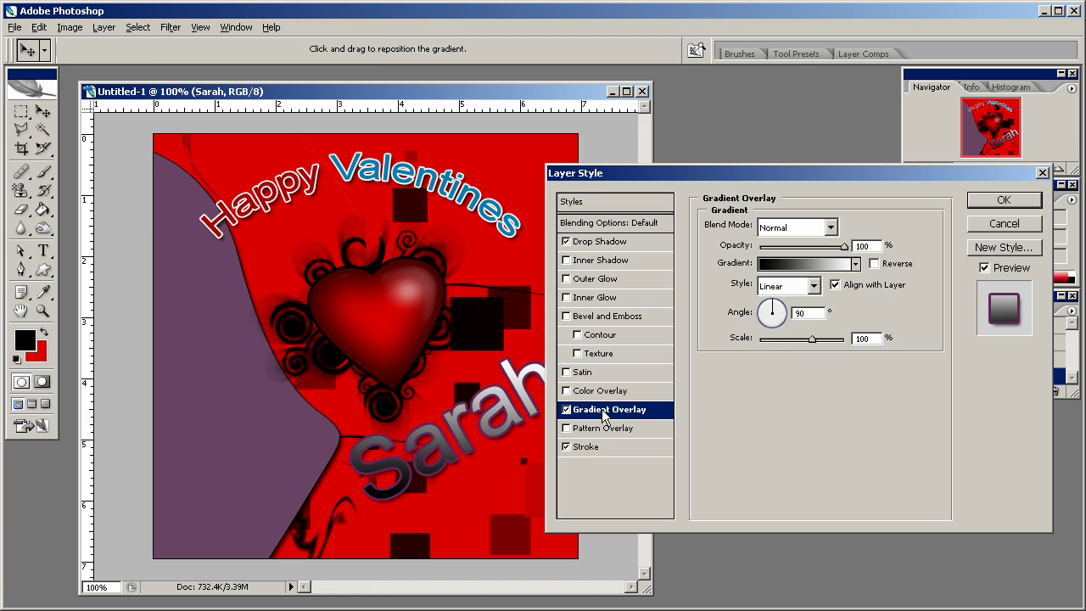
pyautogui.click(855, 264)
pyautogui.click(723, 297)
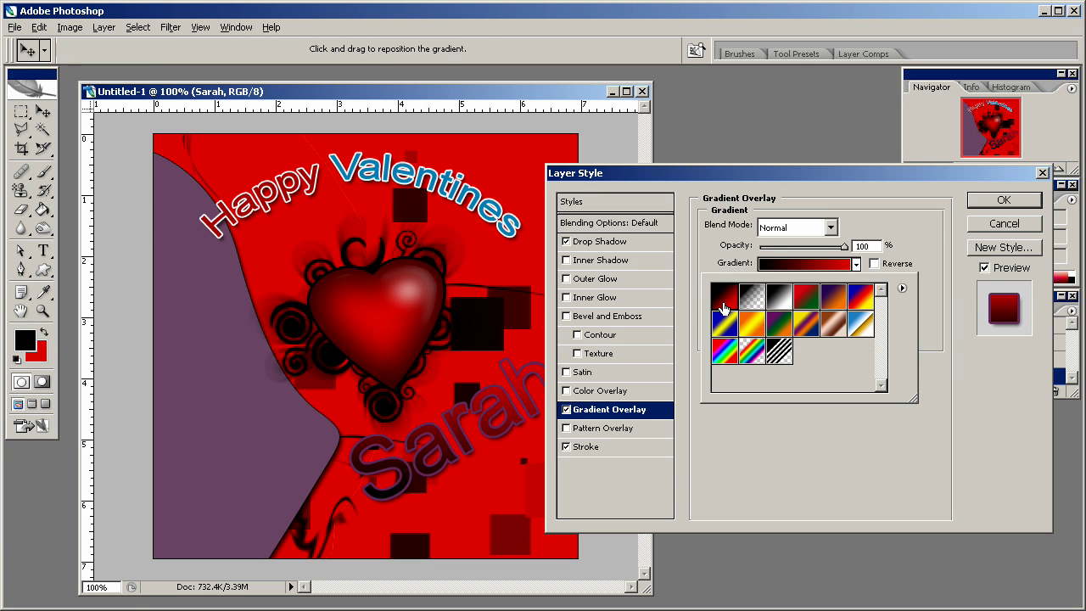
pyautogui.click(829, 329)
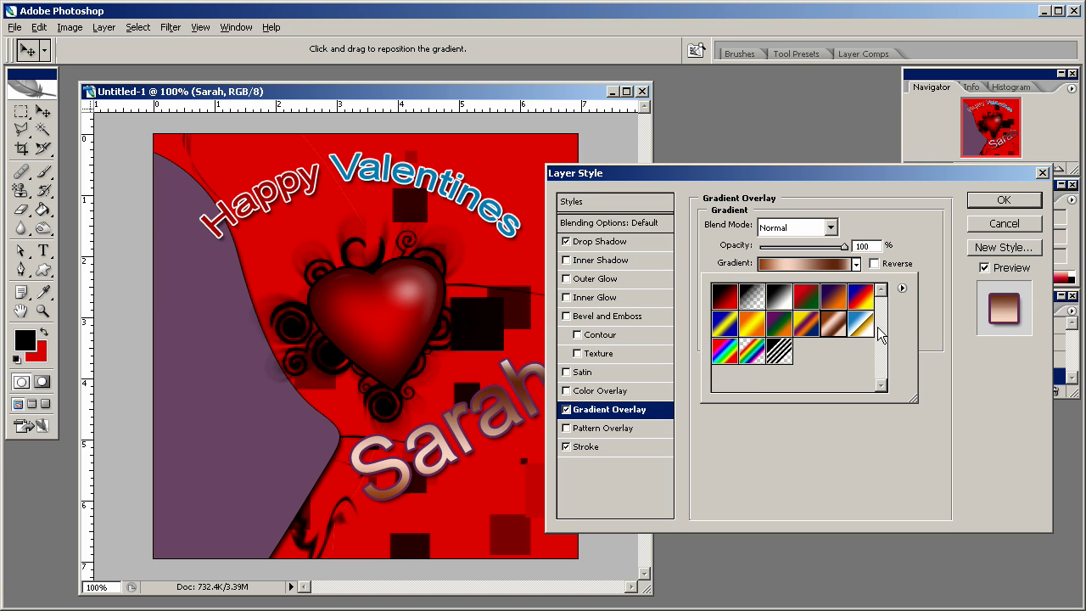
pyautogui.click(861, 326)
pyautogui.click(752, 351)
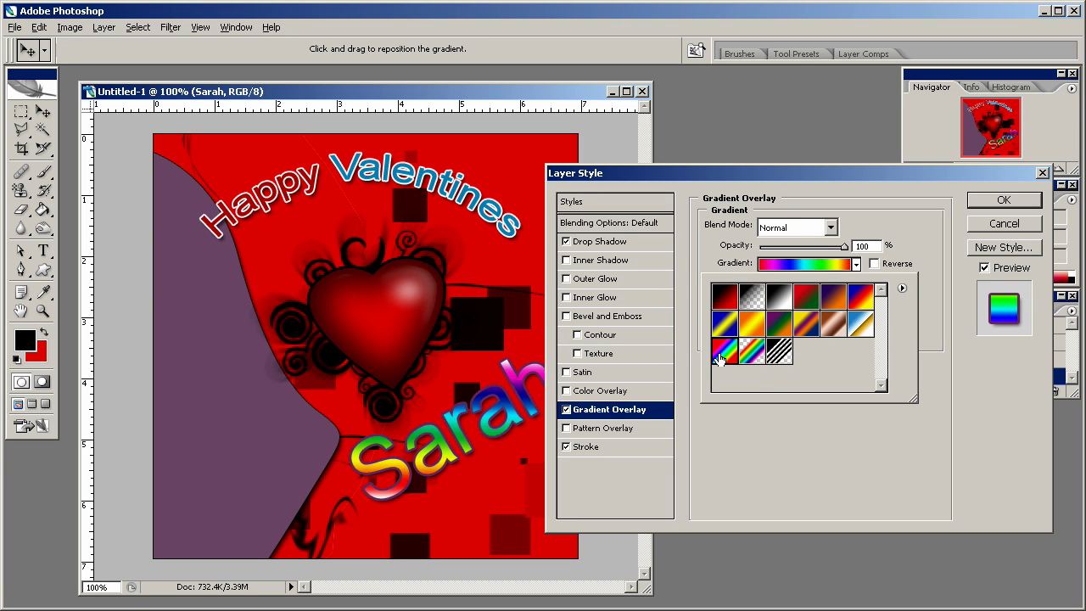
pyautogui.click(722, 351)
pyautogui.click(566, 410)
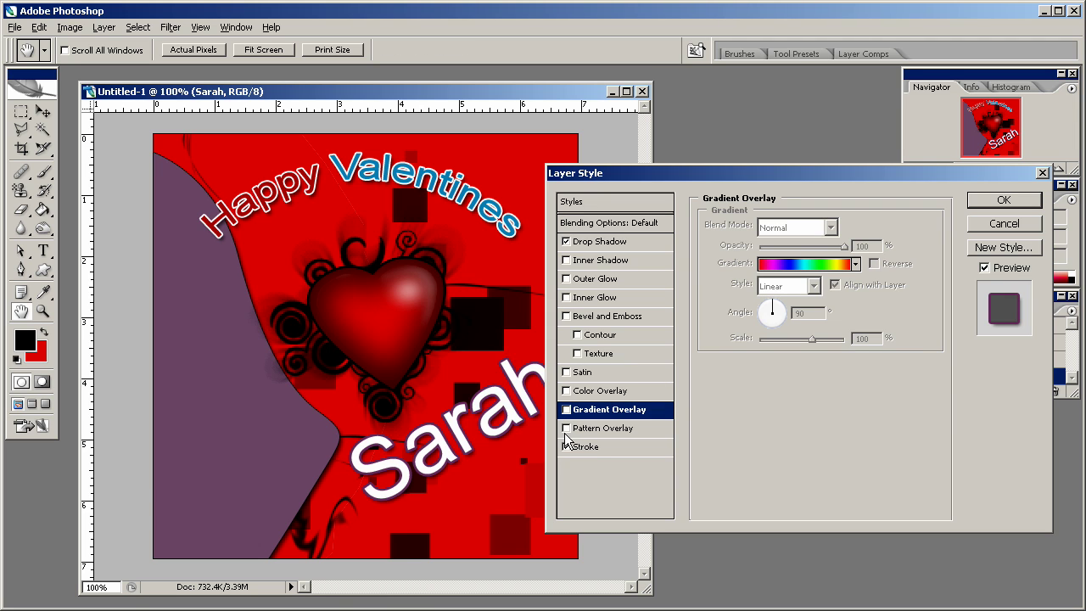
# - Enable Pattern Overlay on the name and try brick, grey, khaki and dotted patterns
pyautogui.click(567, 429)
pyautogui.click(631, 429)
pyautogui.click(813, 279)
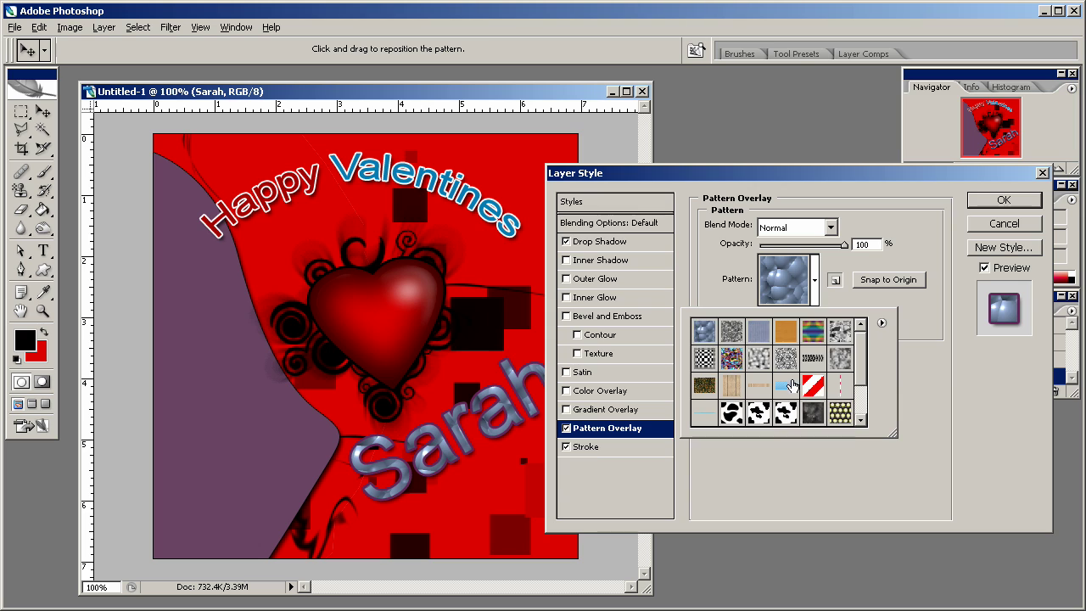
pyautogui.scroll(-2, 780, 381)
pyautogui.click(731, 414)
pyautogui.click(758, 413)
pyautogui.click(704, 414)
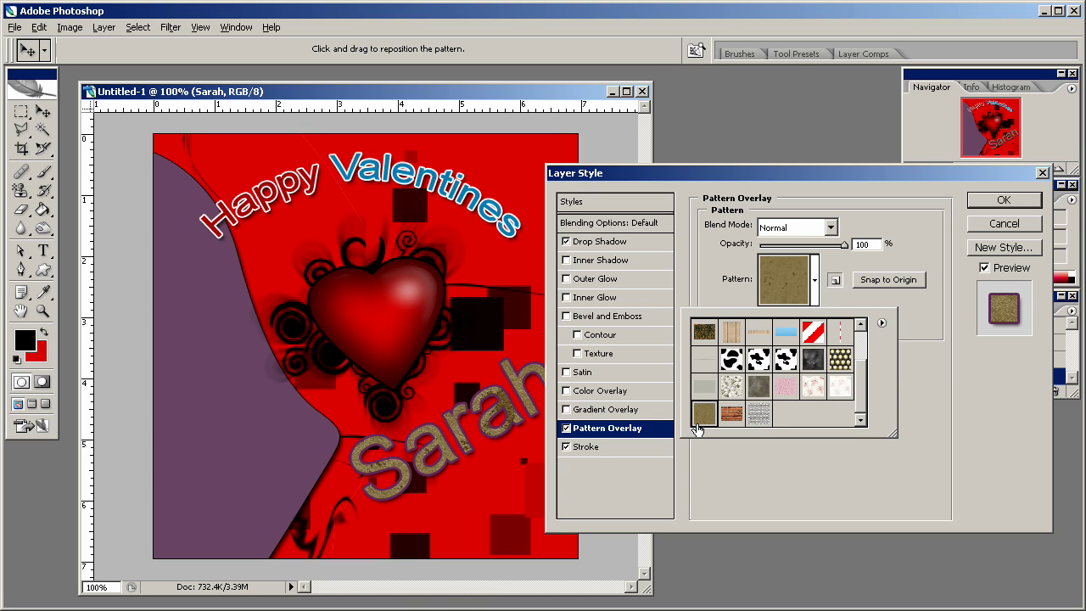
pyautogui.click(758, 414)
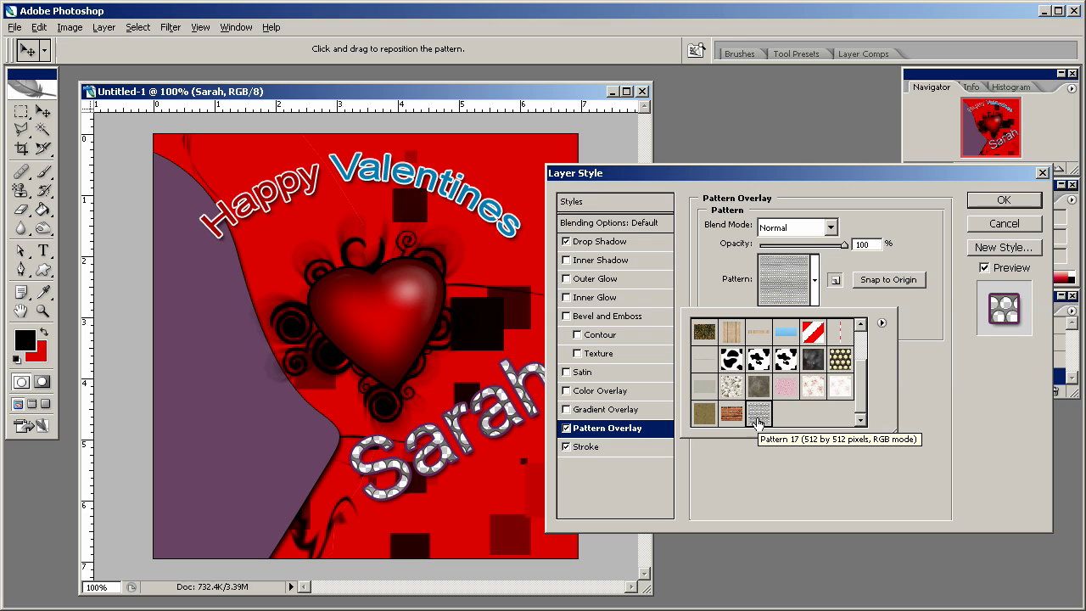
# - Compare floral and marble patterns, settling on the pale rose floral pattern
pyautogui.click(839, 386)
pyautogui.scroll(2, 859, 356)
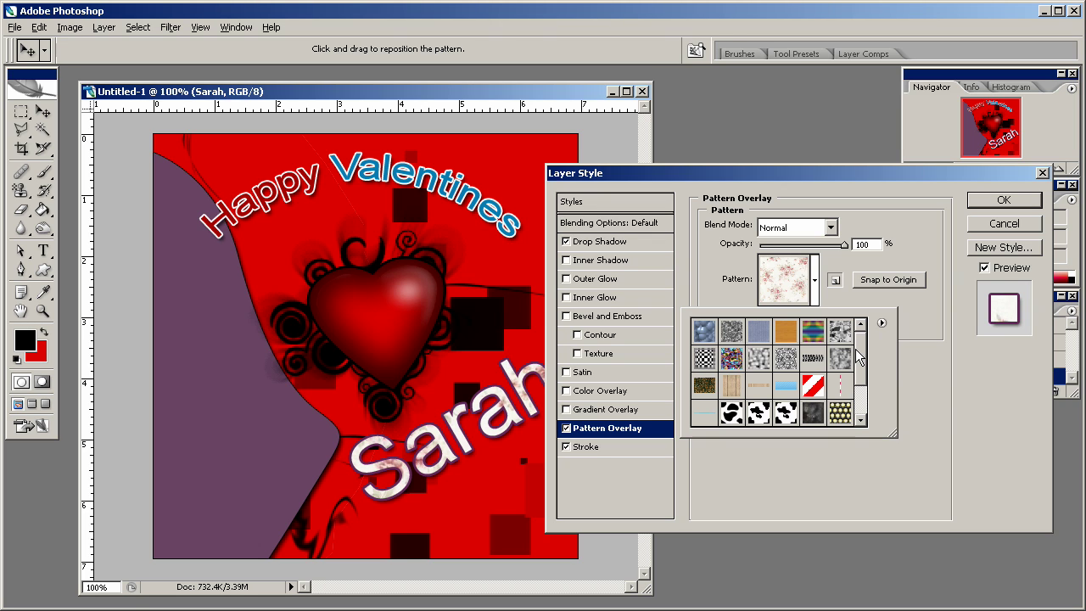
pyautogui.click(839, 363)
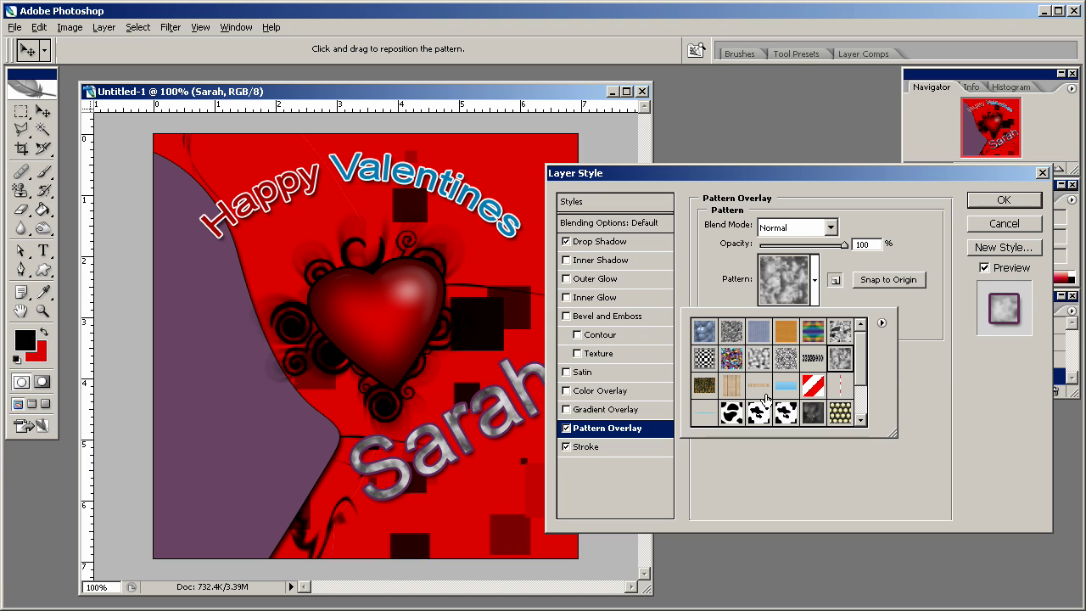
pyautogui.scroll(-2, 830, 411)
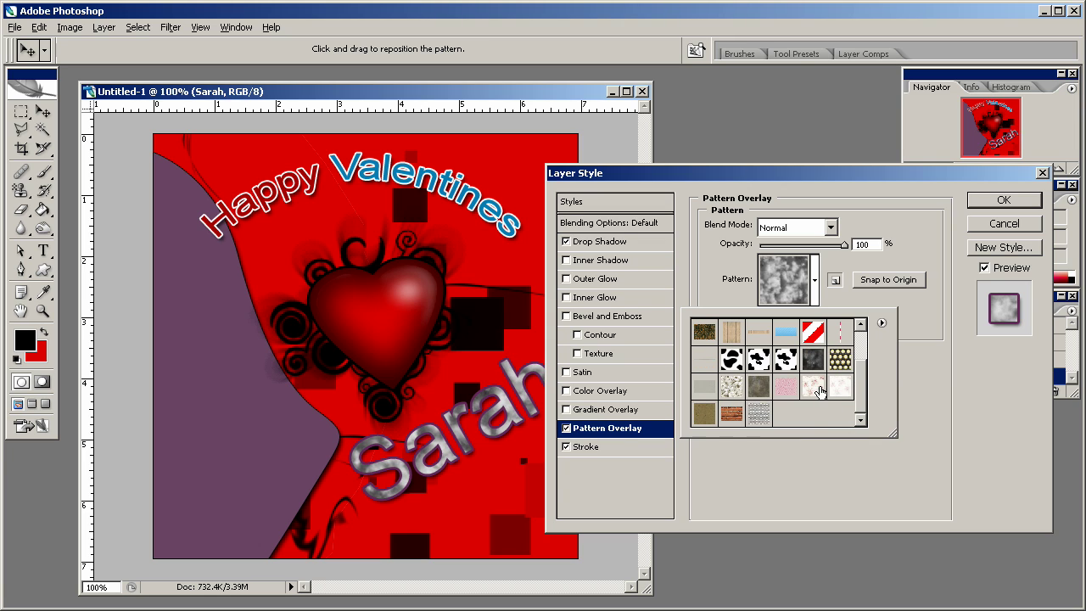
pyautogui.click(815, 388)
pyautogui.click(840, 387)
pyautogui.press('Left')
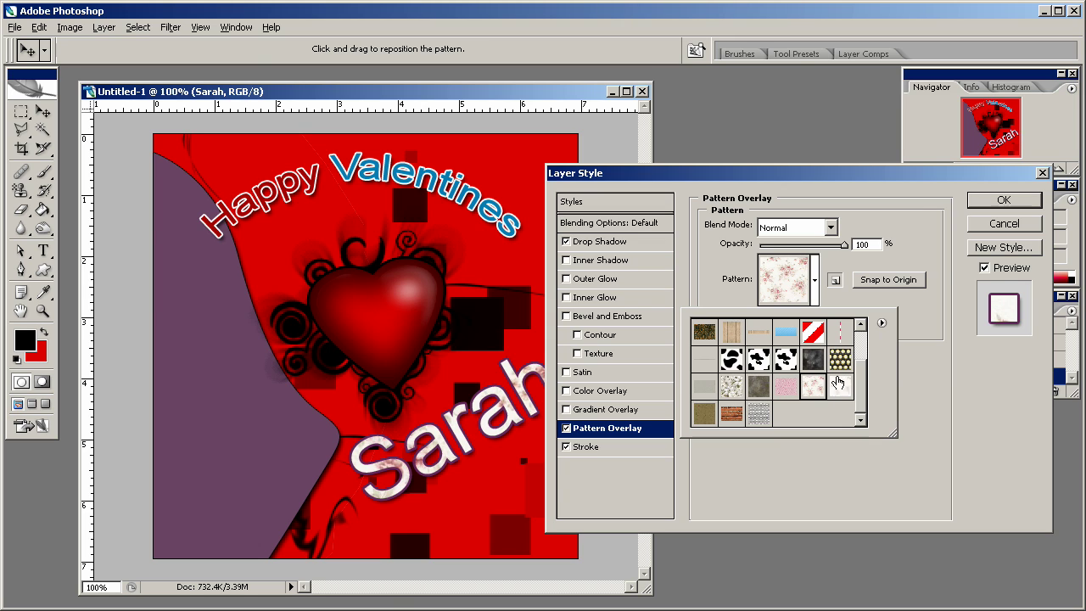
pyautogui.click(1003, 199)
# - Commit the layer style and open Warp Text for the name, trying the Fish style
pyautogui.click(1004, 199)
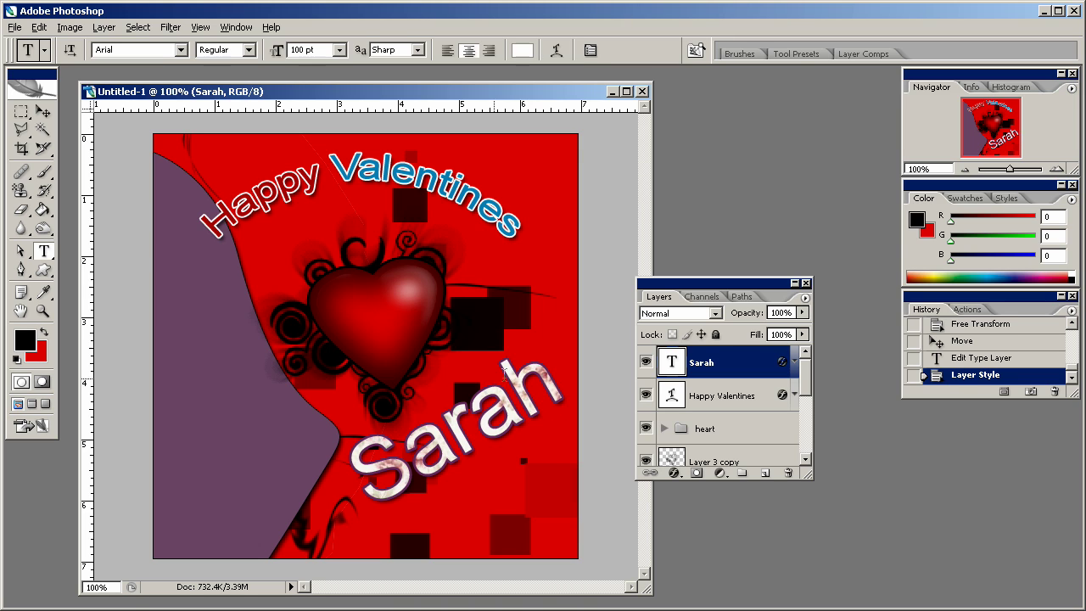
pyautogui.doubleClick(493, 431)
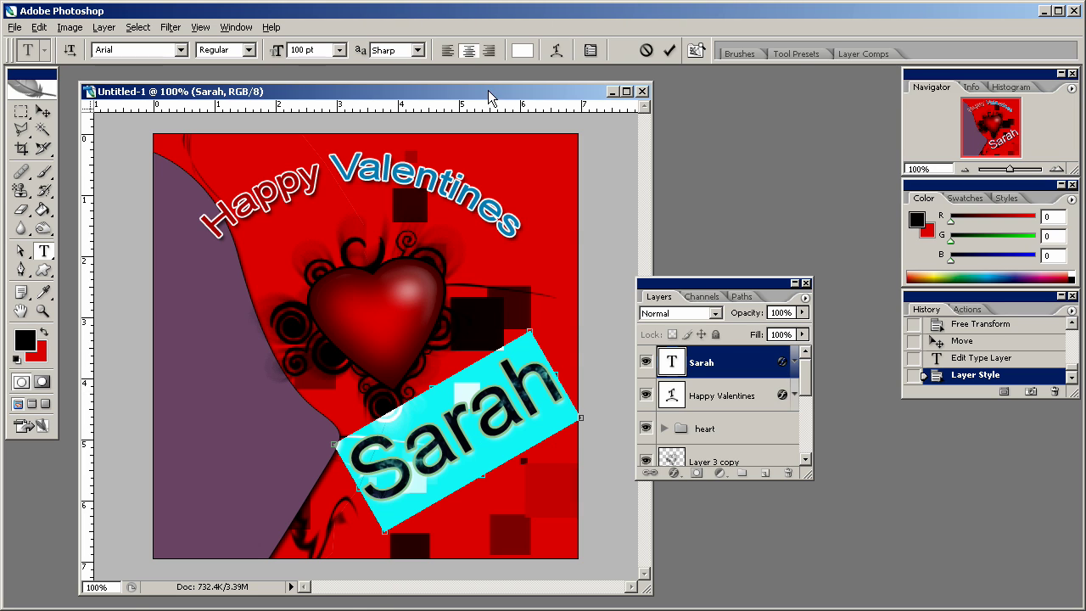
pyautogui.click(561, 52)
pyautogui.click(454, 152)
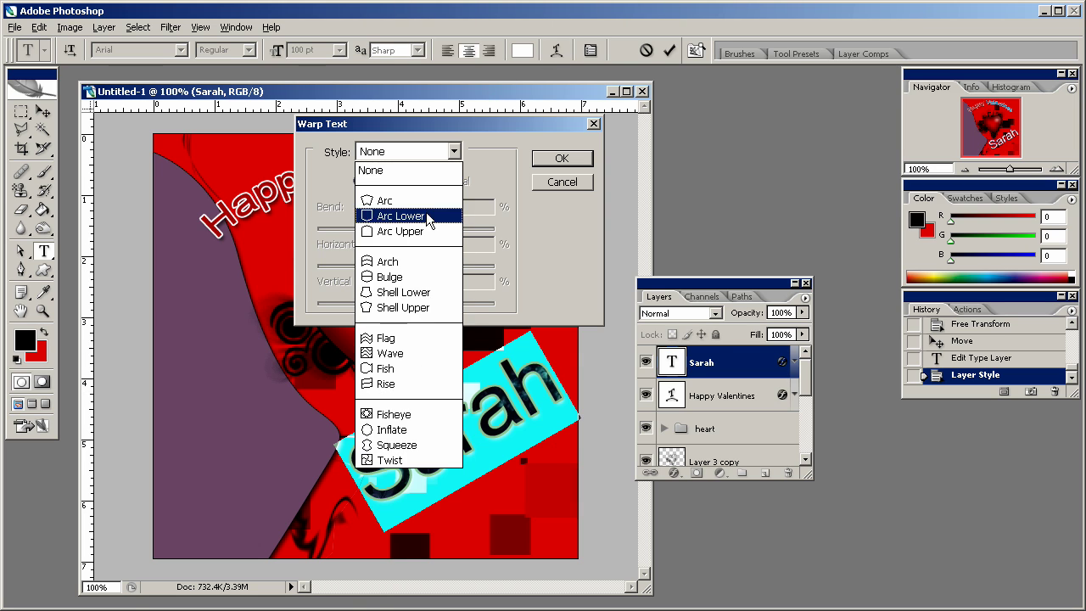
pyautogui.click(394, 365)
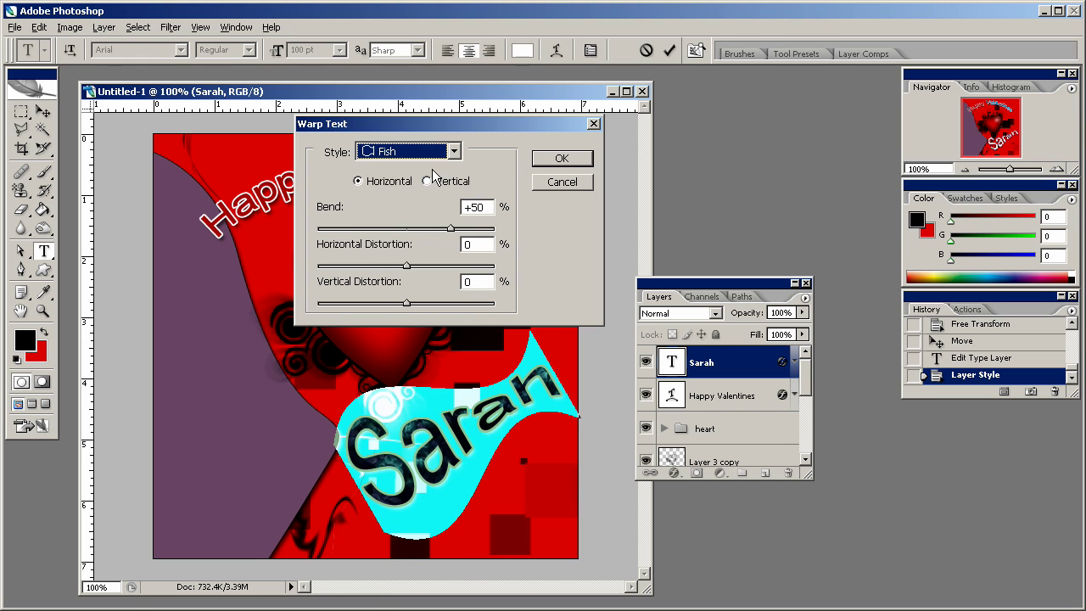
# - Preview several warp styles and settle on Flag with a +50% bend
pyautogui.press('Down')
pyautogui.press('Down')
pyautogui.press('Down')
pyautogui.press('Down')
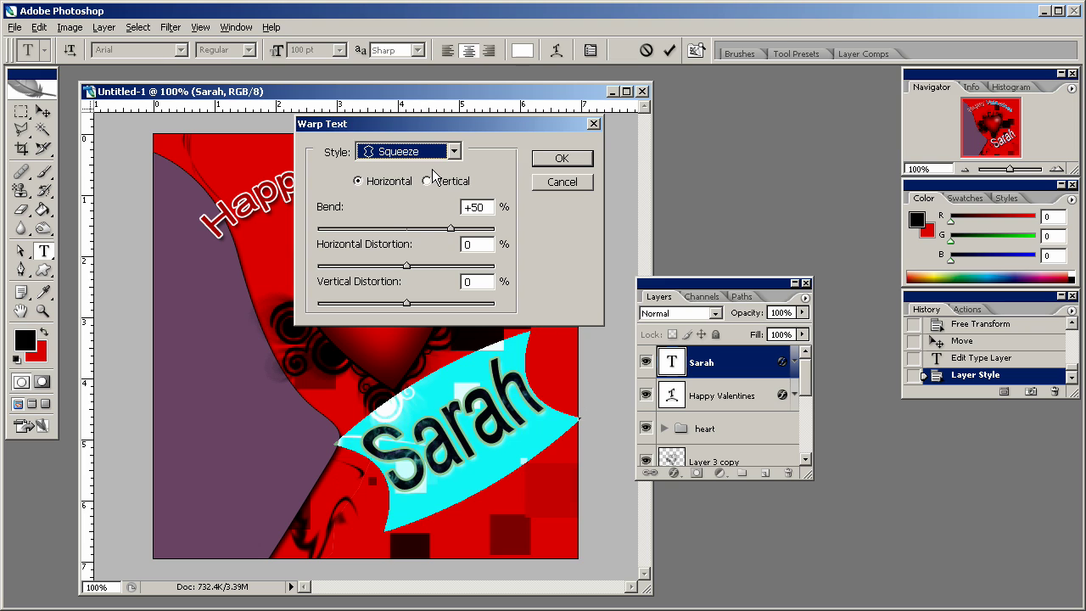
pyautogui.press('Down')
pyautogui.press('Up')
pyautogui.press('Up')
pyautogui.press('Up')
pyautogui.press('Up')
pyautogui.press('Up')
pyautogui.press('Up')
pyautogui.press('Up')
pyautogui.press('Up')
pyautogui.press('Up')
pyautogui.press('Up')
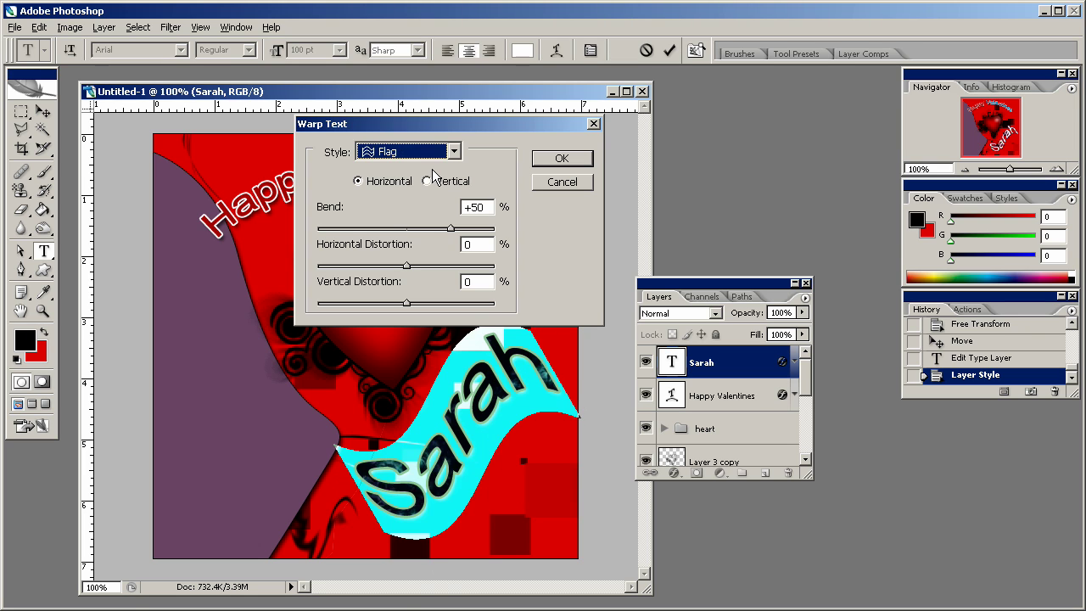
pyautogui.press('Up')
pyautogui.press('Up')
pyautogui.press('Up')
pyautogui.press('Up')
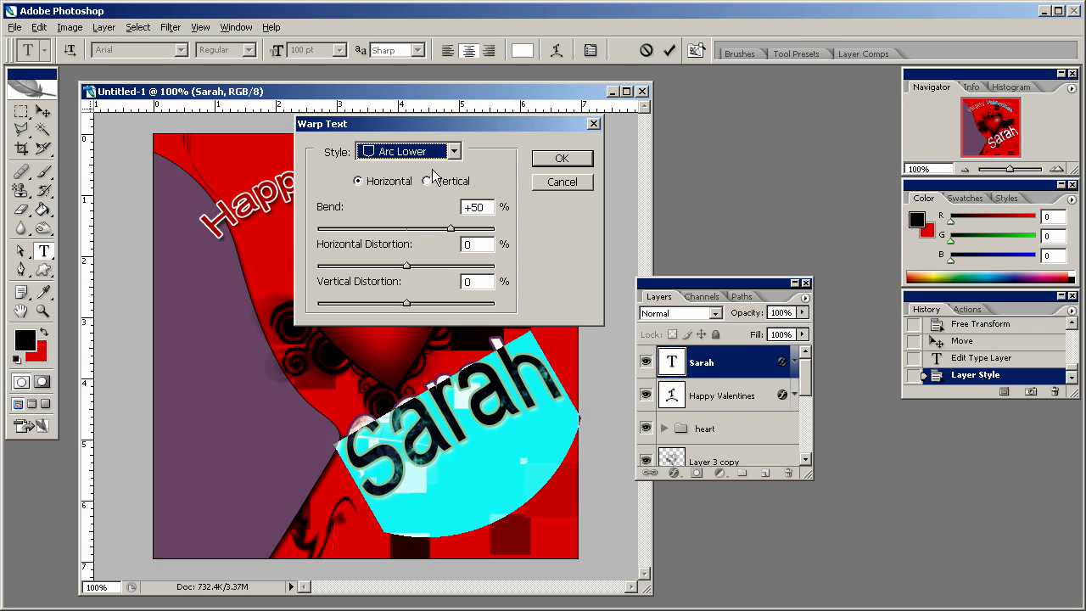
pyautogui.press('Up')
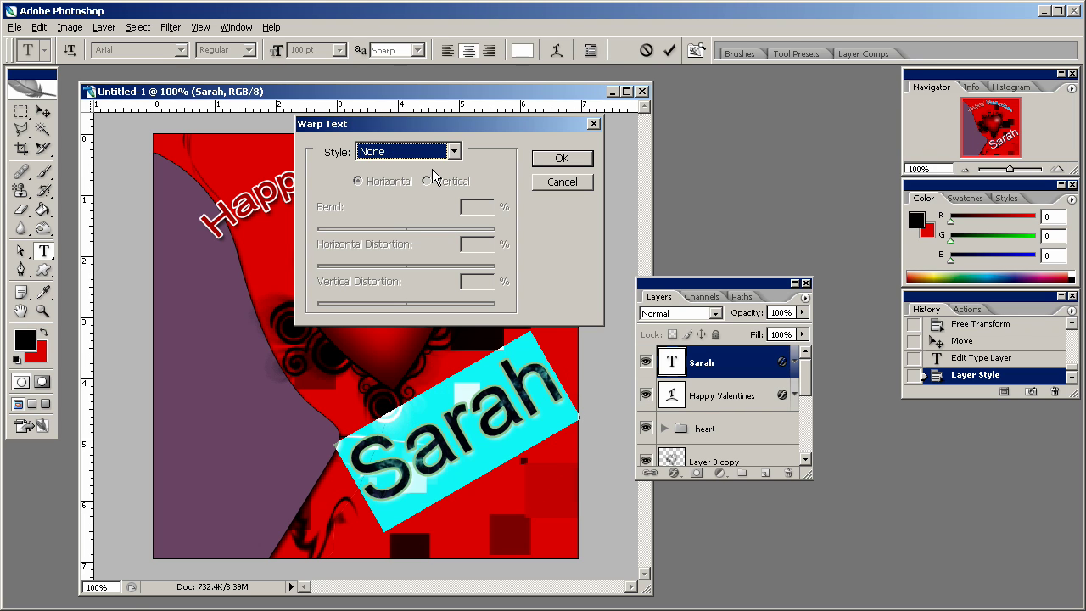
pyautogui.press('Down')
pyautogui.press('Down')
pyautogui.press('Down')
pyautogui.press('Down')
pyautogui.press('Down')
pyautogui.press('Down')
pyautogui.press('Down')
pyautogui.press('Down')
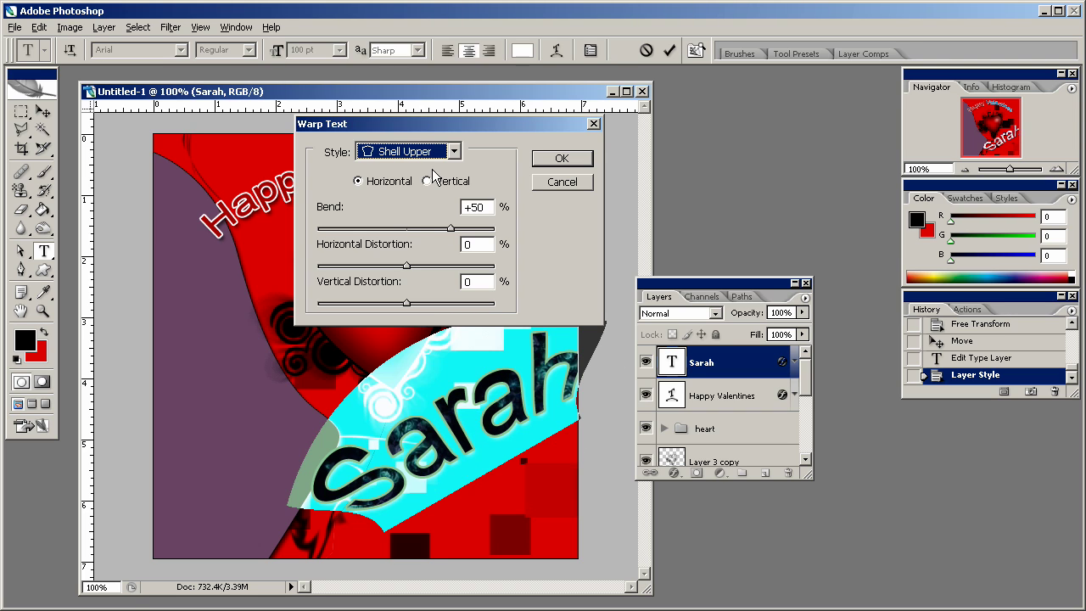
pyautogui.click(556, 158)
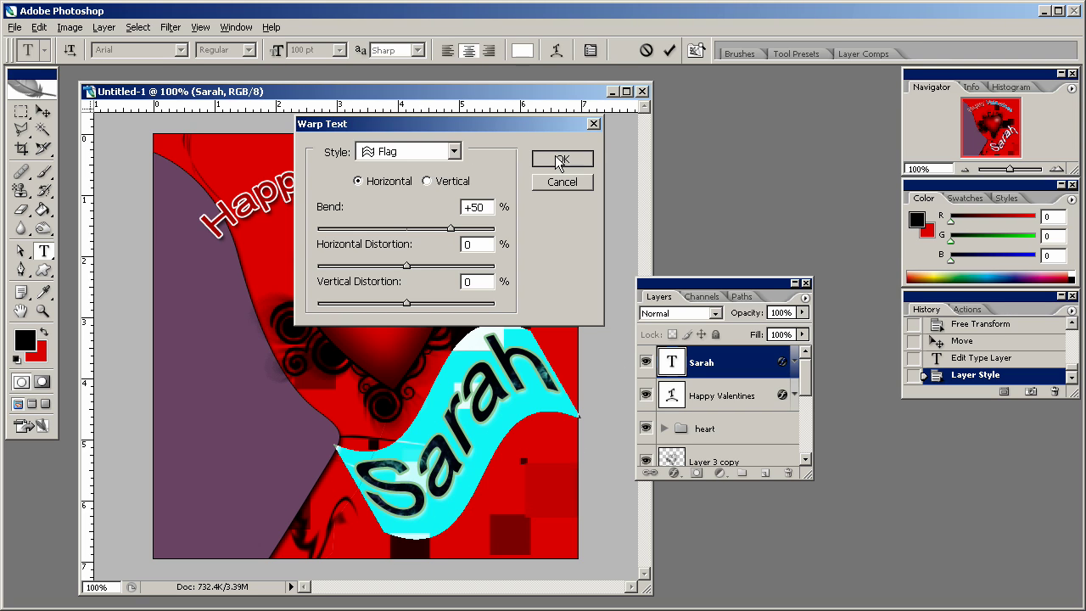
# - Commit the flag-warped Sarah text and shift it slightly up and left below the heart
pyautogui.click(42, 116)
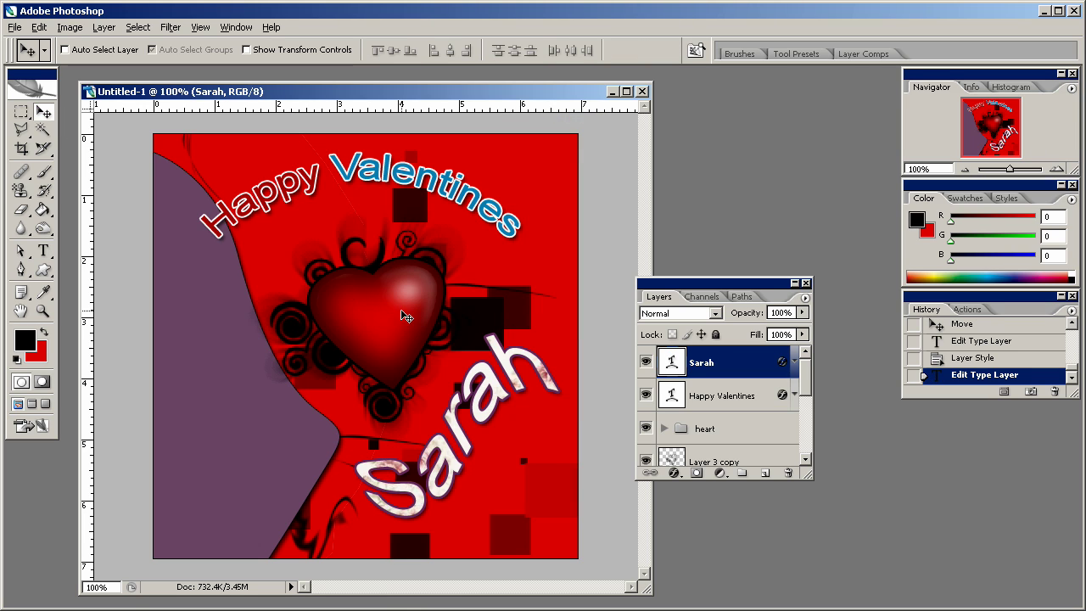
pyautogui.moveTo(402, 311); pyautogui.dragTo(394, 300)
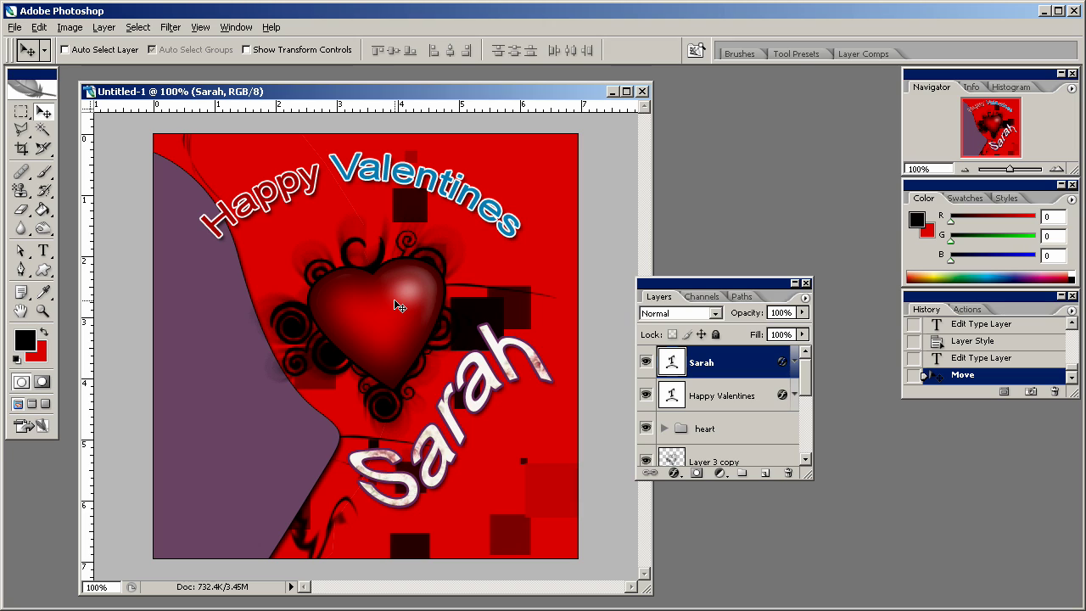